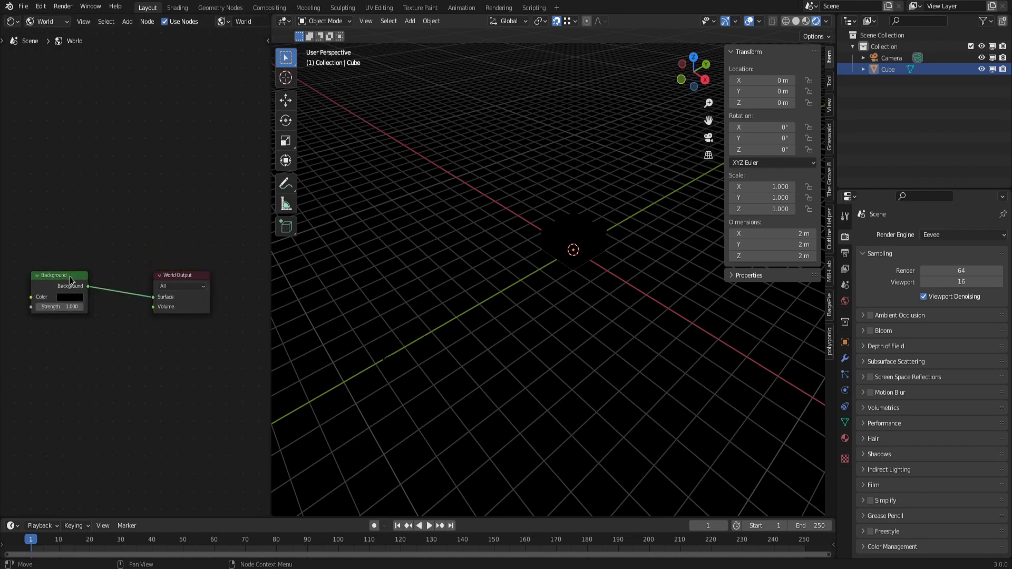
Duplicate the world's Background node and set the lower Background's colour to white
key(shift+d)
click(65, 254)
click(61, 271)
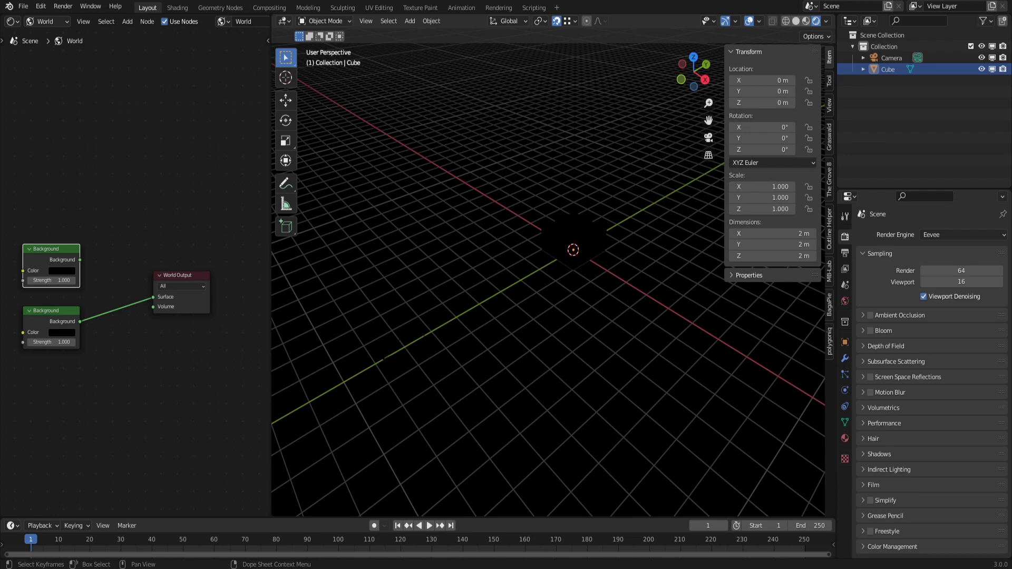
click(71, 334)
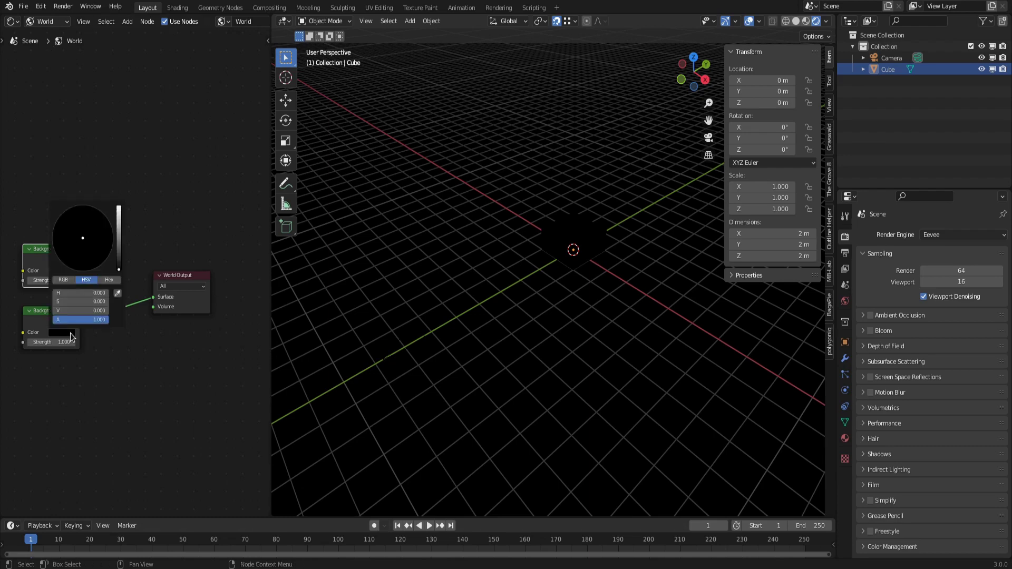
drag(119, 268, 119, 207)
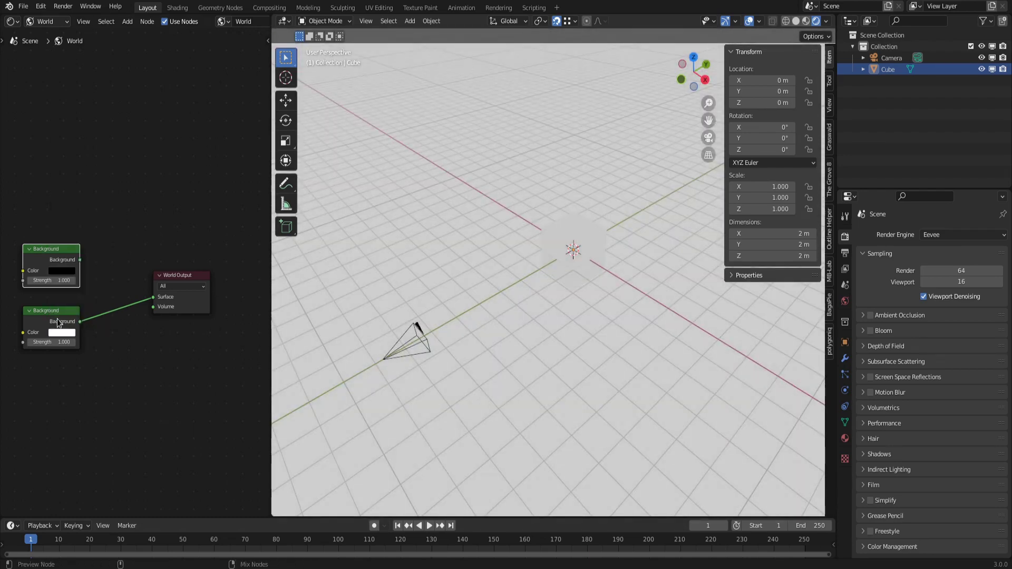
Combine the black and white Background nodes through a Mix Shader feeding the World Output
ctrl+shift+right_drag(62, 320, 70, 255)
drag(130, 276, 120, 256)
drag(172, 281, 187, 263)
Add a Light Path node and connect its Is Camera Ray output to the Mix Shader's factor
middle_drag(20, 135, 83, 163)
key(shift+a)
mouse_move(37, 200)
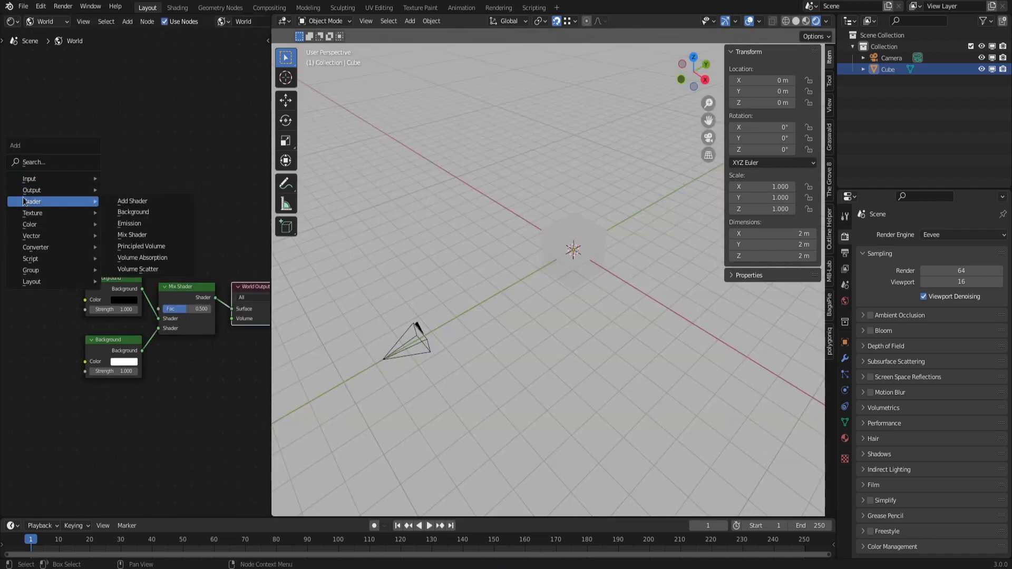
mouse_move(29, 179)
click(152, 282)
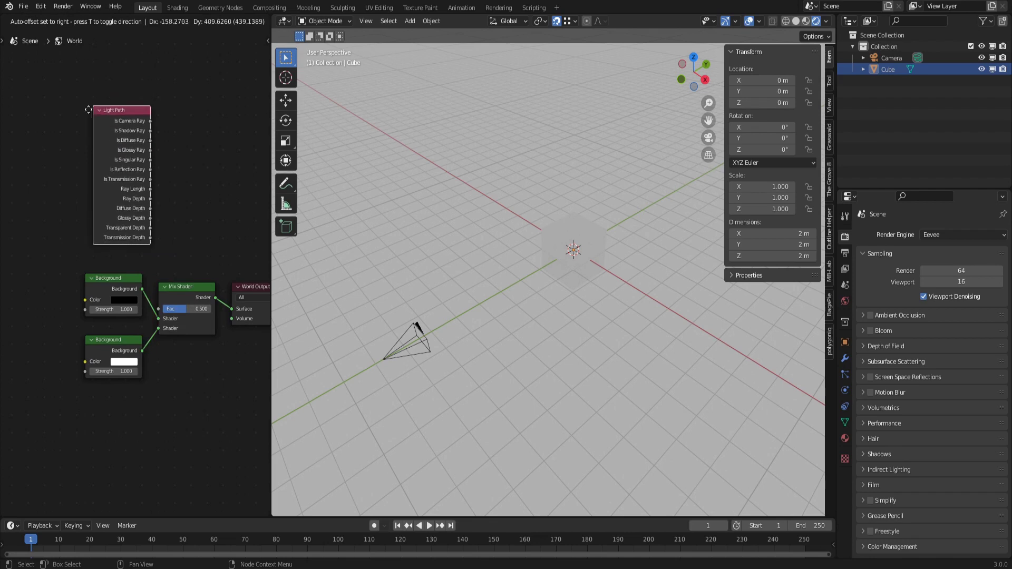
click(80, 128)
drag(142, 138, 156, 247)
drag(162, 311, 160, 309)
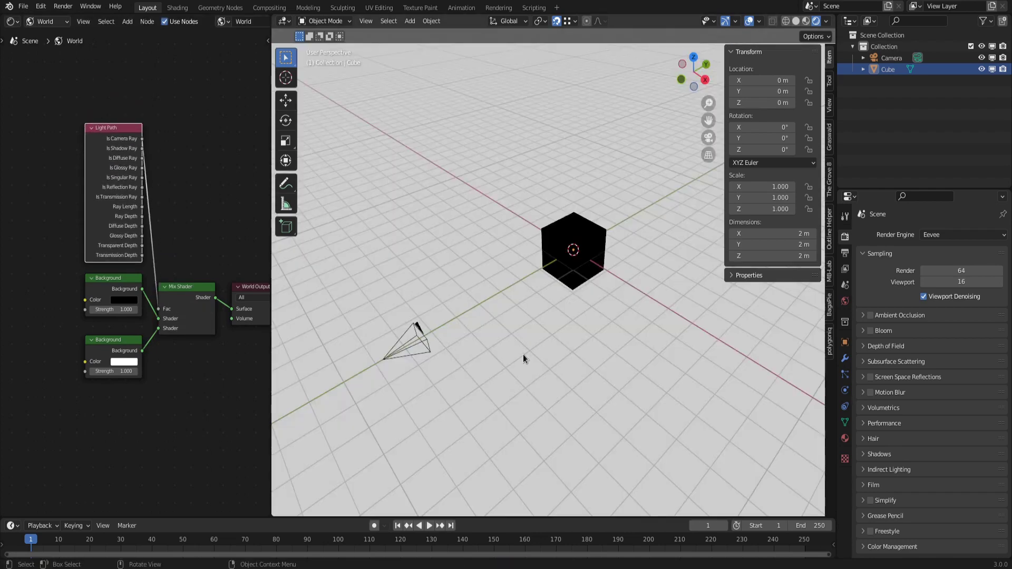
Reset the camera's location and rotation, raise it along Z to about 6.55 m, and look through it
click(427, 346)
key(alt+g)
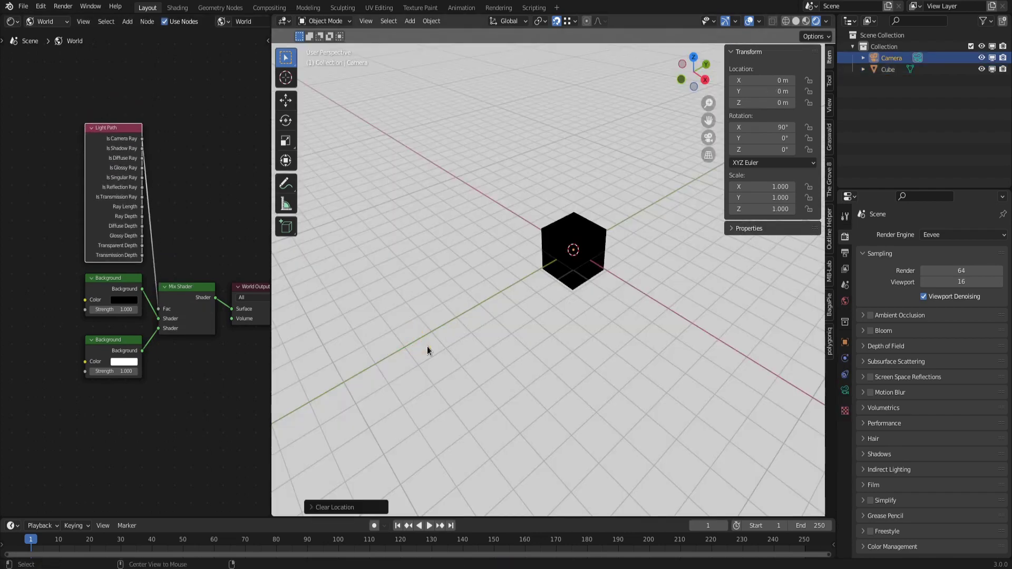
key(g)
key(z)
click(523, 197)
key(KP_0)
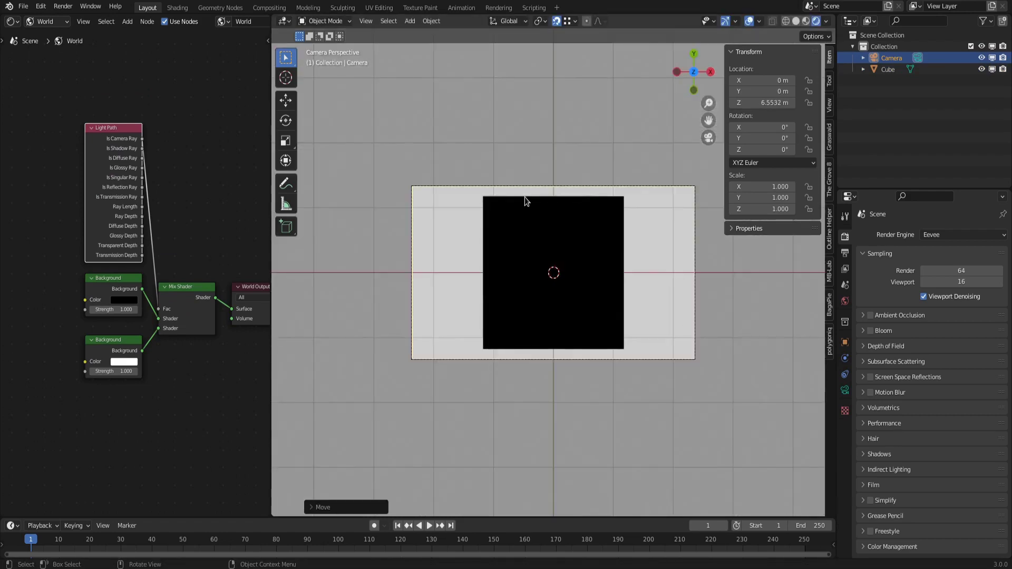
Set the render output's X resolution to 1080 px
click(845, 253)
click(964, 250)
text(1080)
key(Return)
Try to lower the camera by 1 m along Z and fine-tune its height
text(gz)
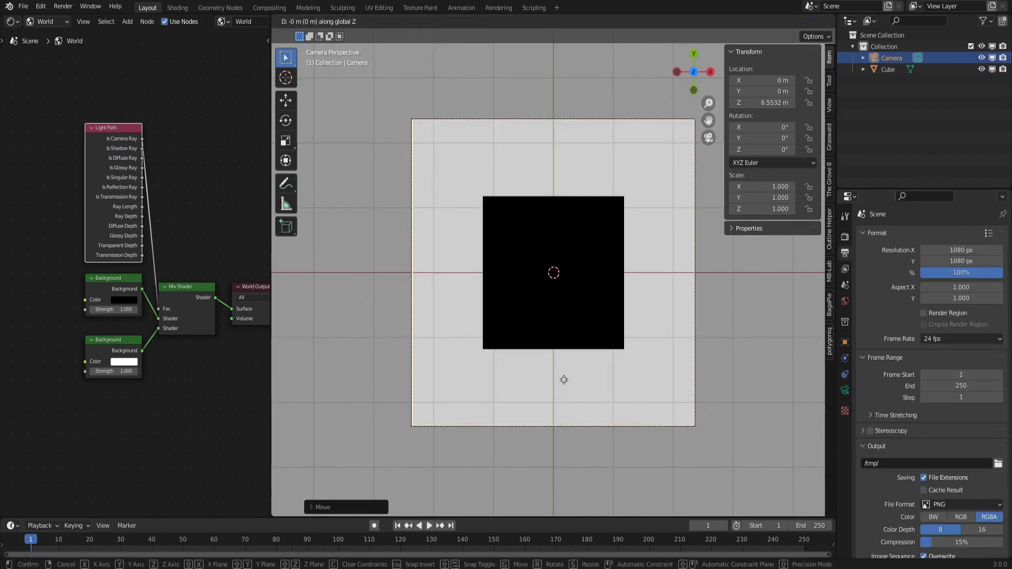
text(-1)
key(Return)
key(shift+Tab)
key(g)
key(z)
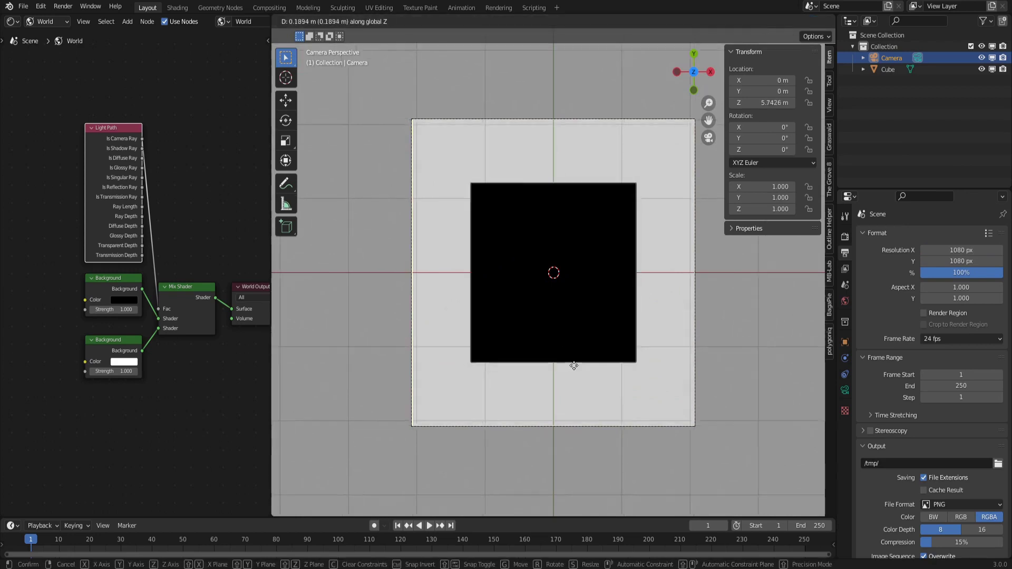
click(574, 358)
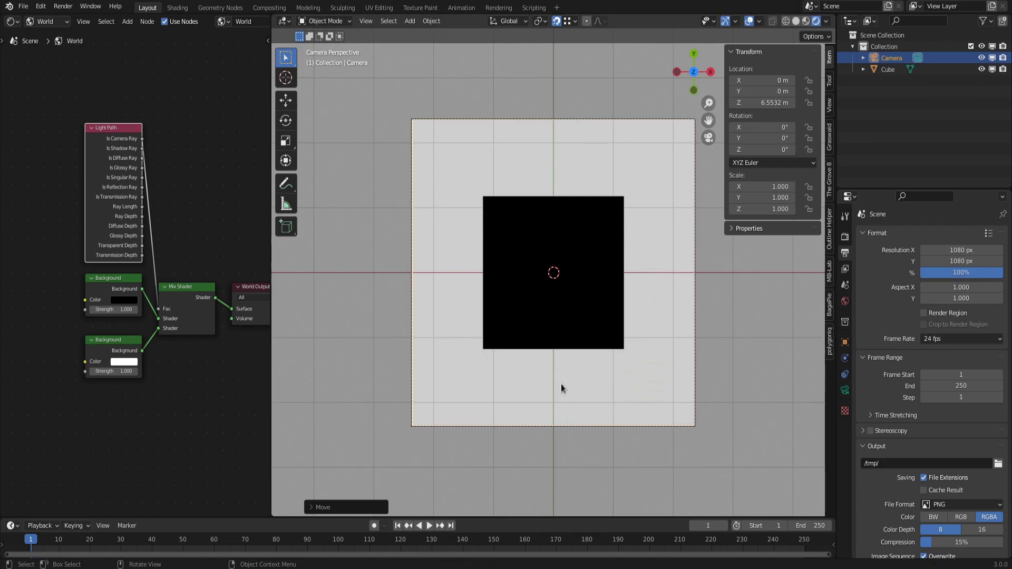
Lower the camera along Z to about 5.63 m, turning snapping off for the fine adjustment
key(g)
key(z)
key(Return)
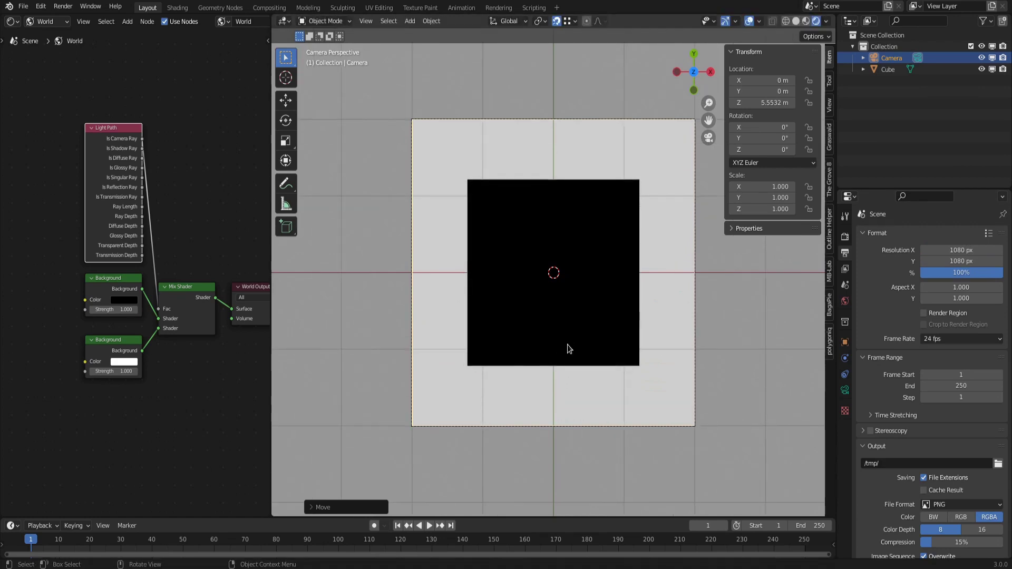
key(shift+Tab)
key(g)
key(z)
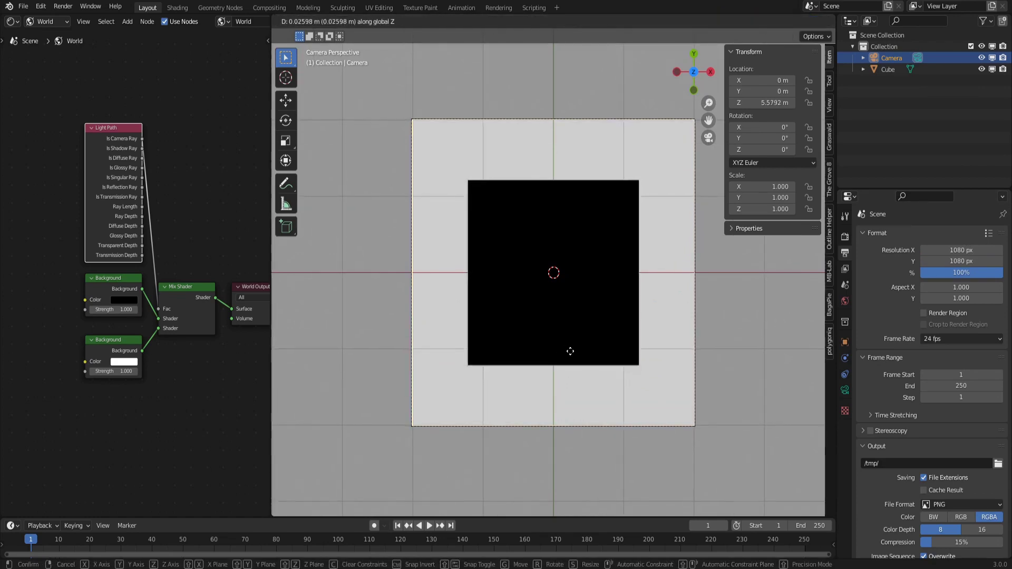
click(575, 359)
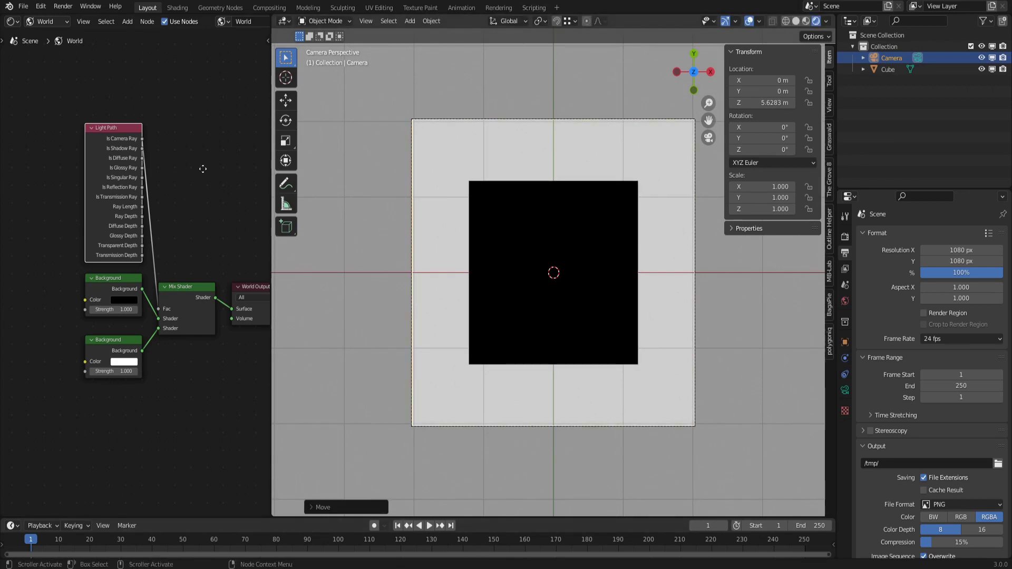
Switch the shader editor from world to object shading, widen it, and create a new material on the cube
middle_drag(201, 172, 180, 173)
click(46, 22)
click(46, 35)
drag(271, 232, 410, 226)
click(569, 226)
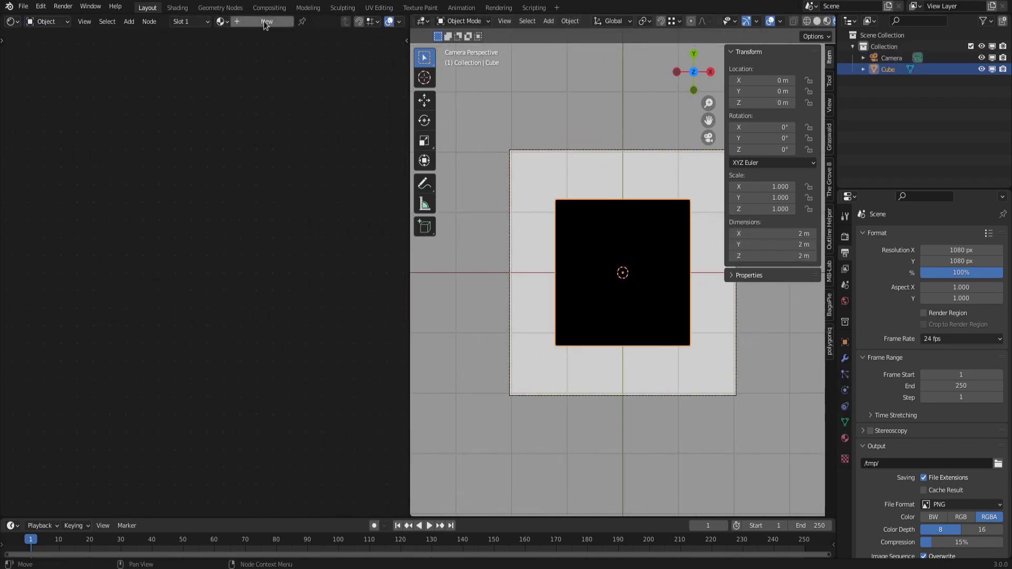
click(265, 21)
Spread the material nodes apart and insert a Shader to RGB node between Principled BSDF and Material Output
drag(277, 230, 370, 222)
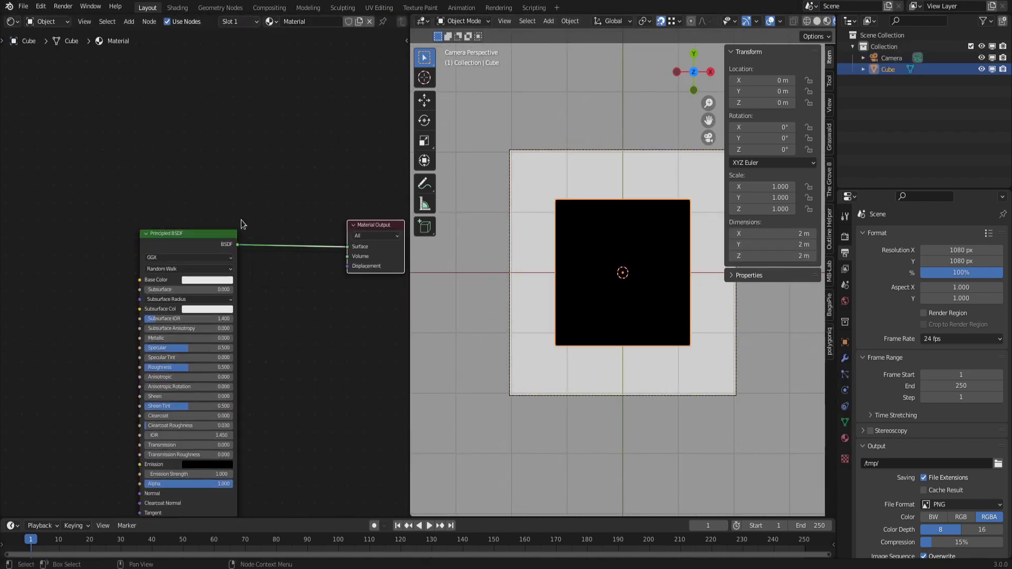
drag(184, 232, 131, 225)
key(shift+a)
mouse_move(238, 340)
mouse_move(223, 390)
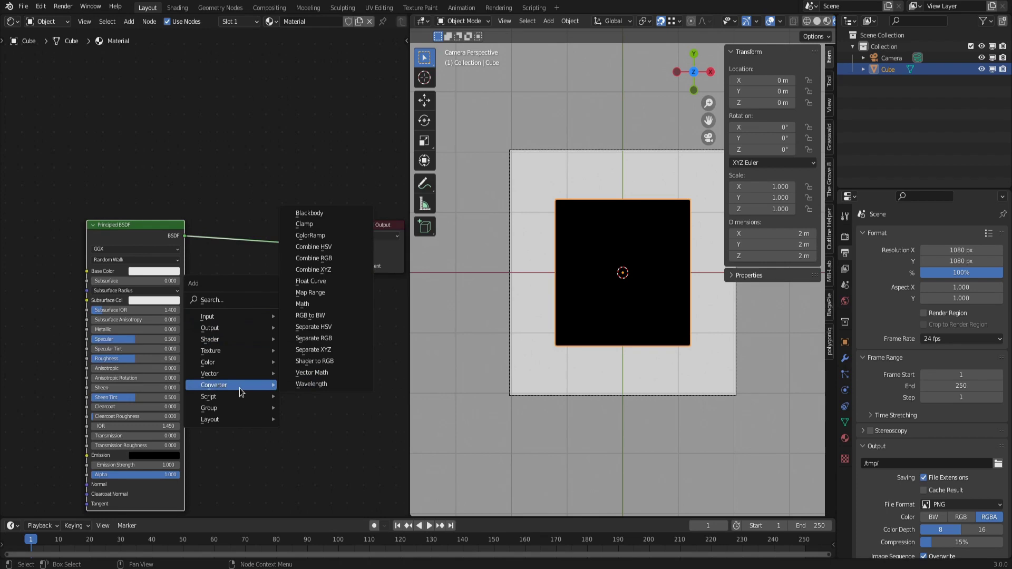
click(324, 362)
click(195, 222)
Insert a ColorRamp node after the Shader to RGB node
middle_drag(252, 296, 207, 303)
key(shift+a)
mouse_move(207, 300)
click(274, 321)
click(234, 217)
Insert an Emission shader between the ColorRamp and the Material Output
middle_drag(295, 341, 151, 347)
key(shift+a)
mouse_move(203, 334)
click(294, 355)
click(230, 230)
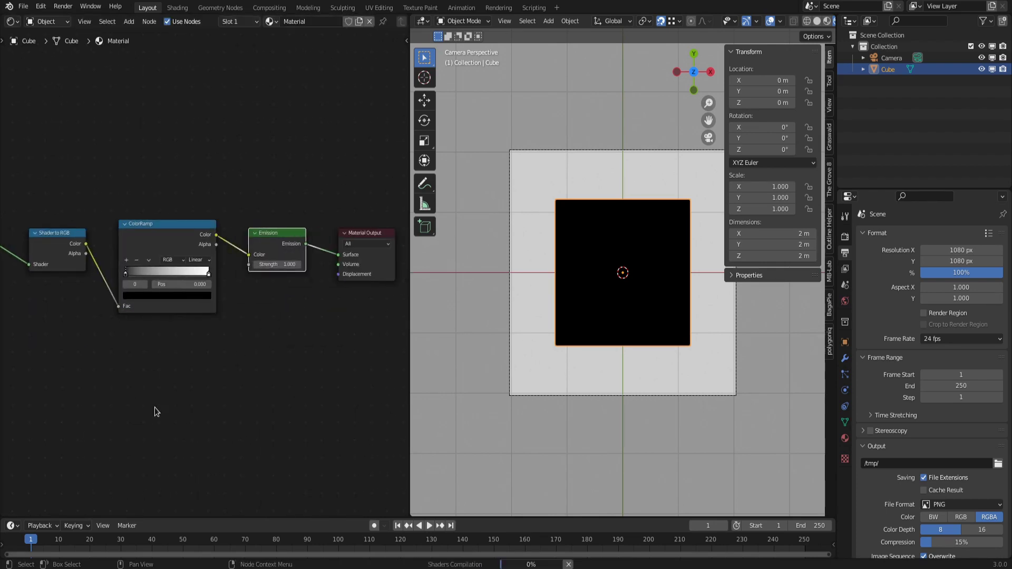
Set the position of the ColorRamp's black stop to 0.055
middle_drag(123, 416, 257, 413)
middle_drag(594, 358, 551, 272)
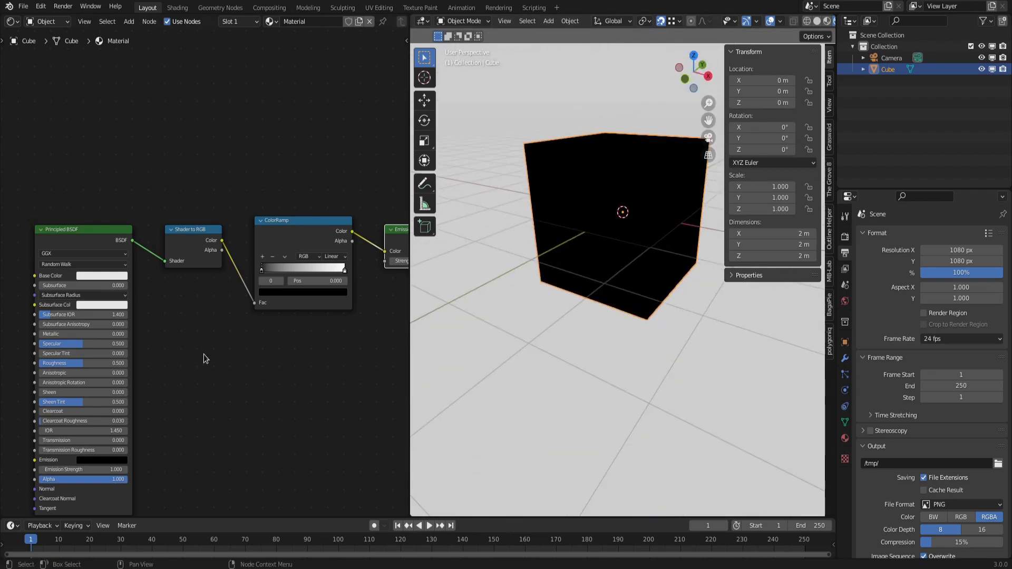
scroll(205, 359, up, 1)
text(0.05)
key(Return)
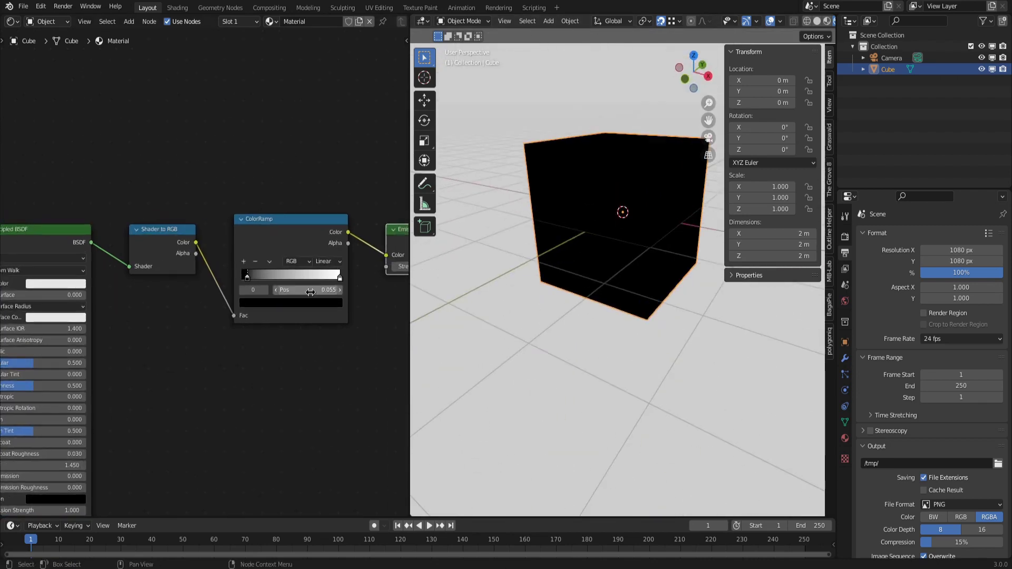
Move the ColorRamp's white stop to about 0.336, darken it to a value of 0.25, and save the file
drag(339, 278, 264, 289)
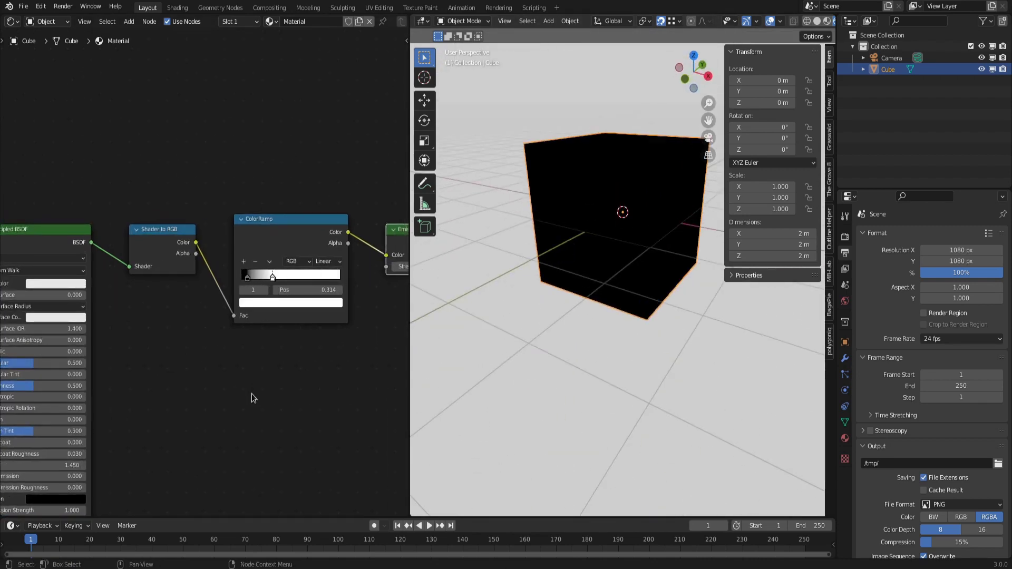
click(324, 290)
click(319, 302)
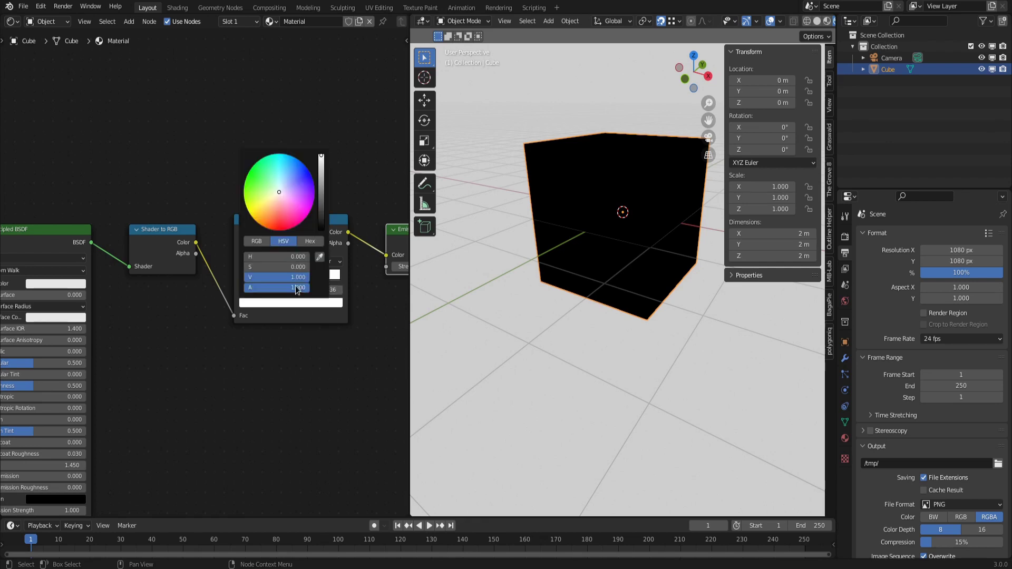
text(0.25)
key(Return)
key(ctrl+s)
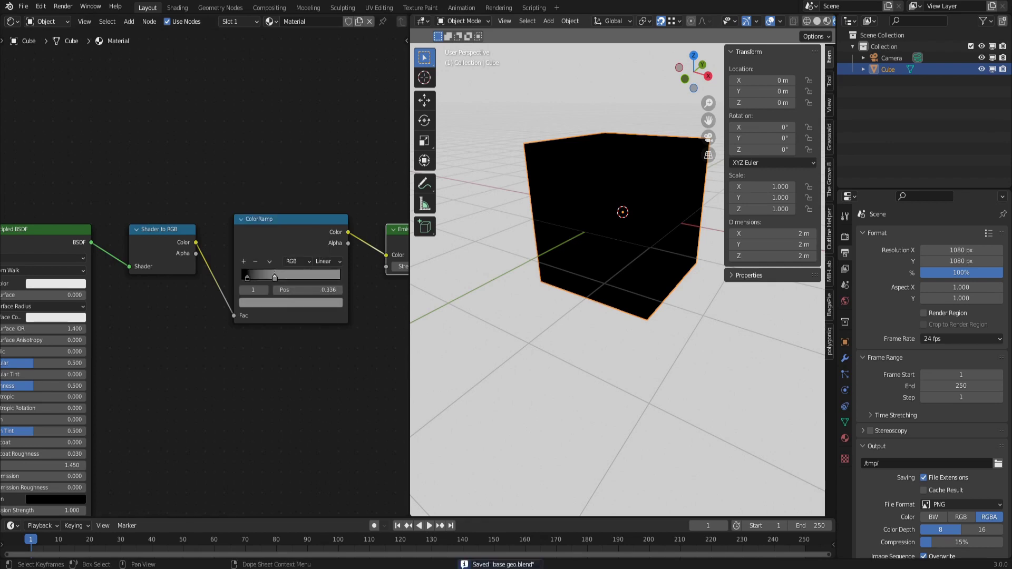
Add a Sun light to the scene and move it away from the cube
scroll(653, 286, down, 5)
middle_drag(654, 286, 668, 305)
key(shift+a)
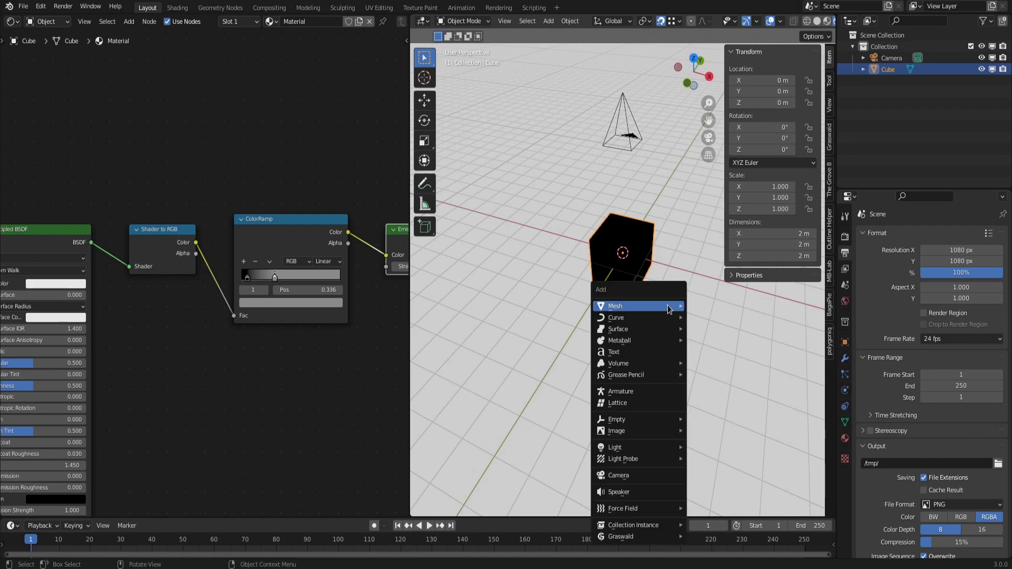
mouse_move(639, 445)
click(720, 459)
key(g)
click(723, 126)
Set the Sun light's rotation to X 45°, Y 45° and Z 120°
click(768, 127)
text(45)
key(Tab)
text(45)
key(Tab)
text(120)
key(Return)
Select the cube and examine its shading from several sides along with its material nodes
mouse_move(675, 263)
middle_down()
mouse_move(558, 169)
mouse_move(632, 242)
middle_up()
click(633, 243)
middle_drag(620, 311, 529, 310)
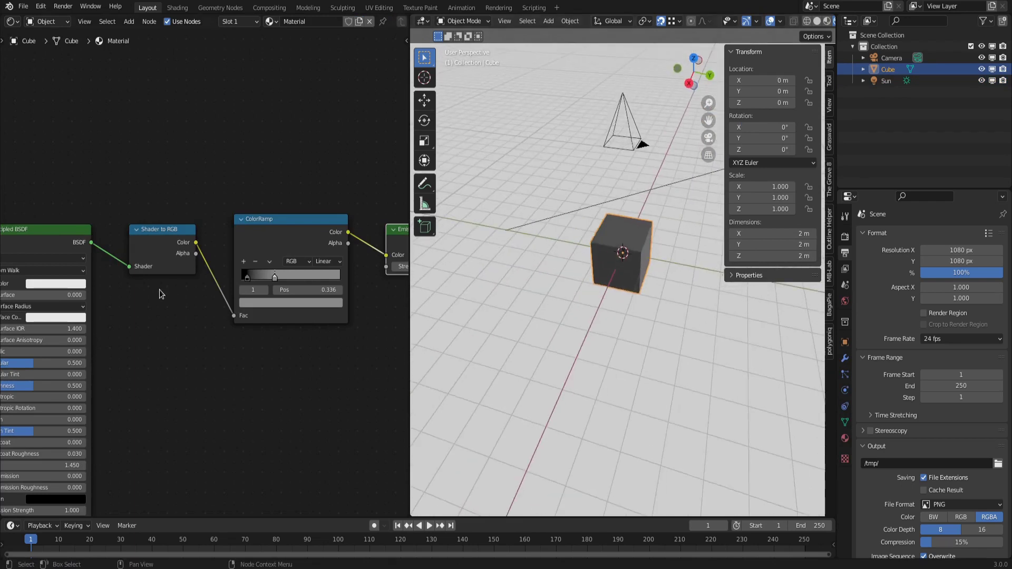
middle_drag(174, 295, 136, 289)
scroll(136, 289, down, 2)
ctrl+shift+click(36, 243)
ctrl+shift+click(331, 238)
scroll(606, 232, up, 4)
middle_drag(606, 232, 548, 352)
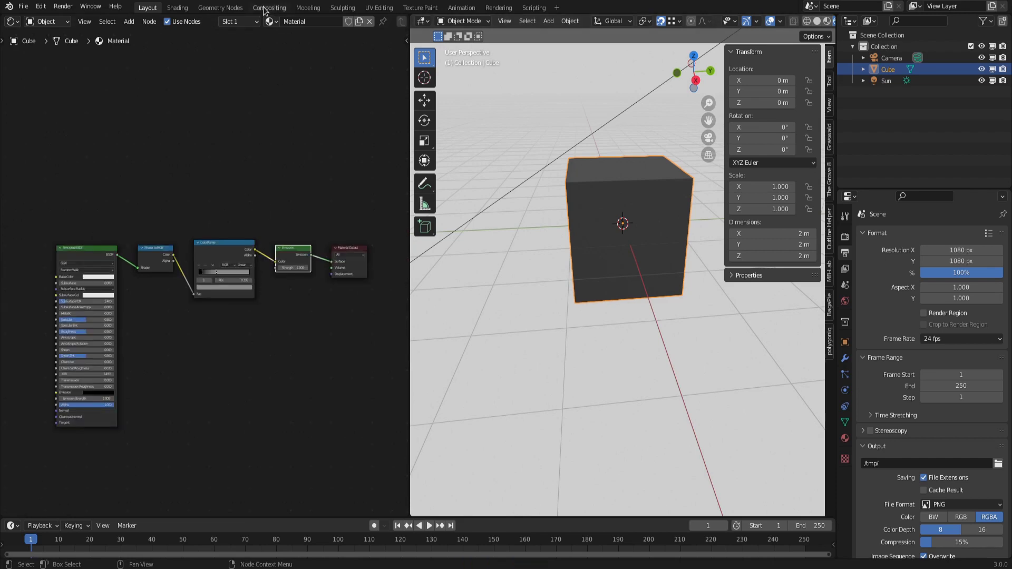
In the Geometry Nodes workspace, create a node tree on the cube and feed a Curve Circle to the Group Output
click(220, 7)
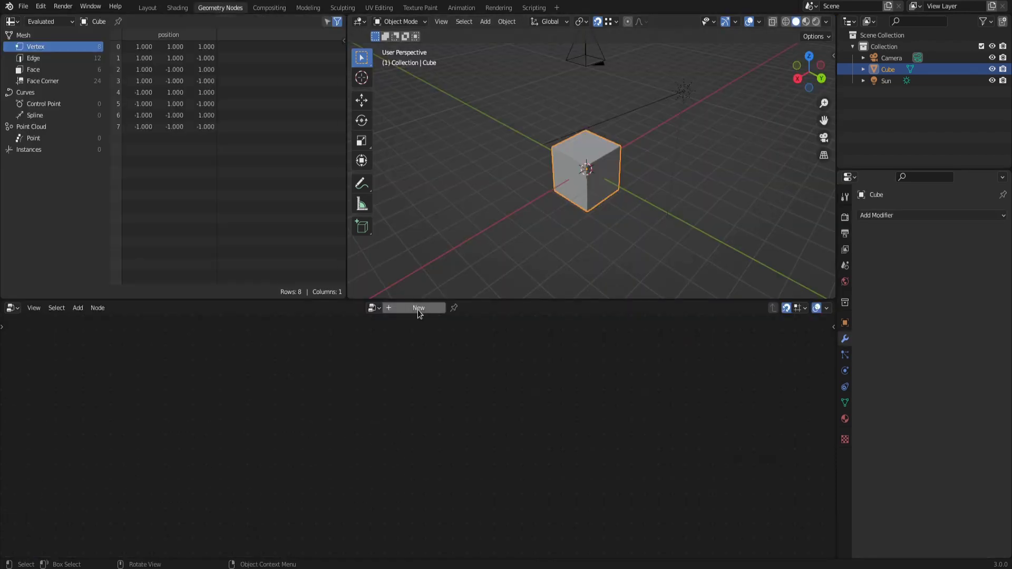
click(417, 308)
key(shift+a)
mouse_move(259, 376)
click(319, 383)
click(337, 413)
drag(338, 397, 475, 359)
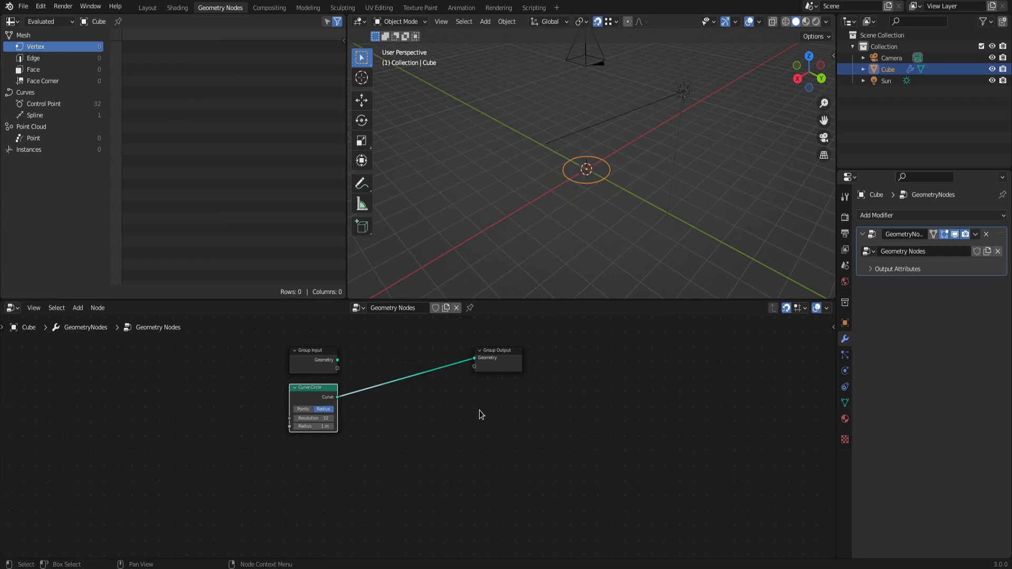
Insert a Curve to Mesh node between the Curve Circle and the Group Output
scroll(346, 489, up, 1)
key(shift+a)
mouse_move(316, 361)
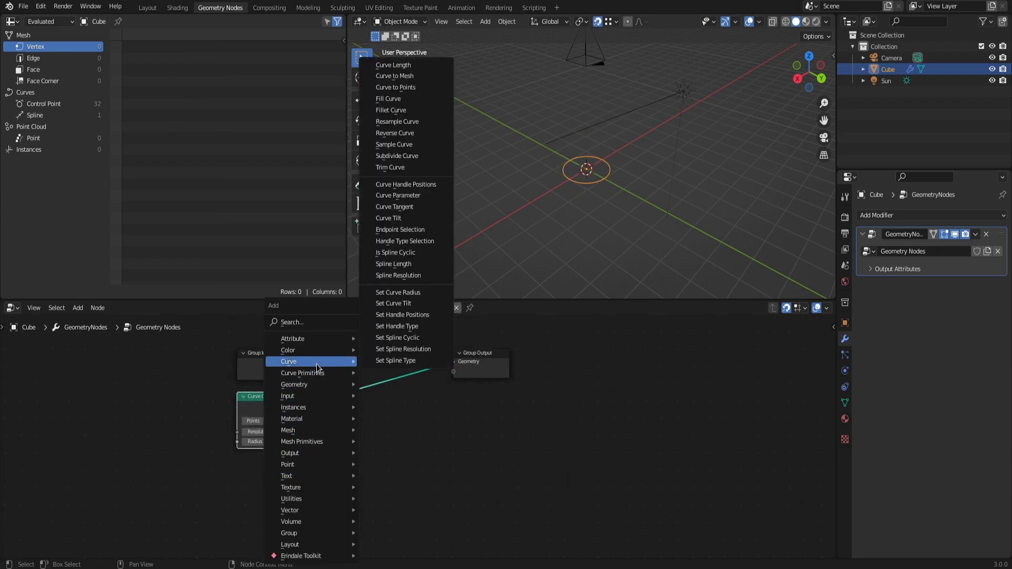
click(395, 76)
click(337, 380)
Add a second Curve Circle and connect it to the Profile Curve input of Curve to Mesh
middle_drag(320, 497, 300, 463)
key(shift+a)
mouse_move(242, 476)
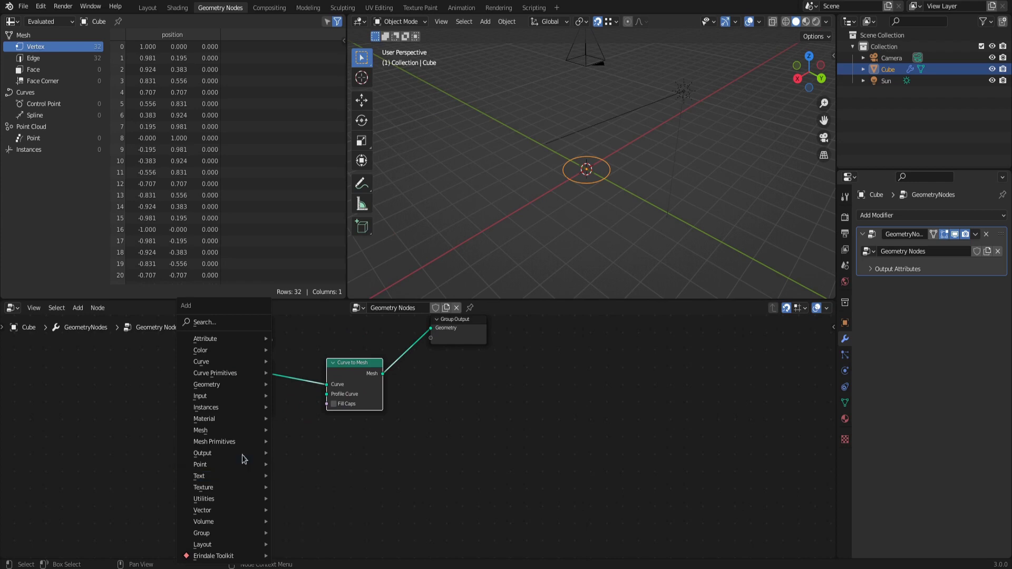
mouse_move(227, 373)
click(305, 386)
click(232, 455)
drag(287, 468, 326, 394)
Set the profile Curve Circle's radius to 0.1 m and its resolution to 4
text(0.1)
key(Return)
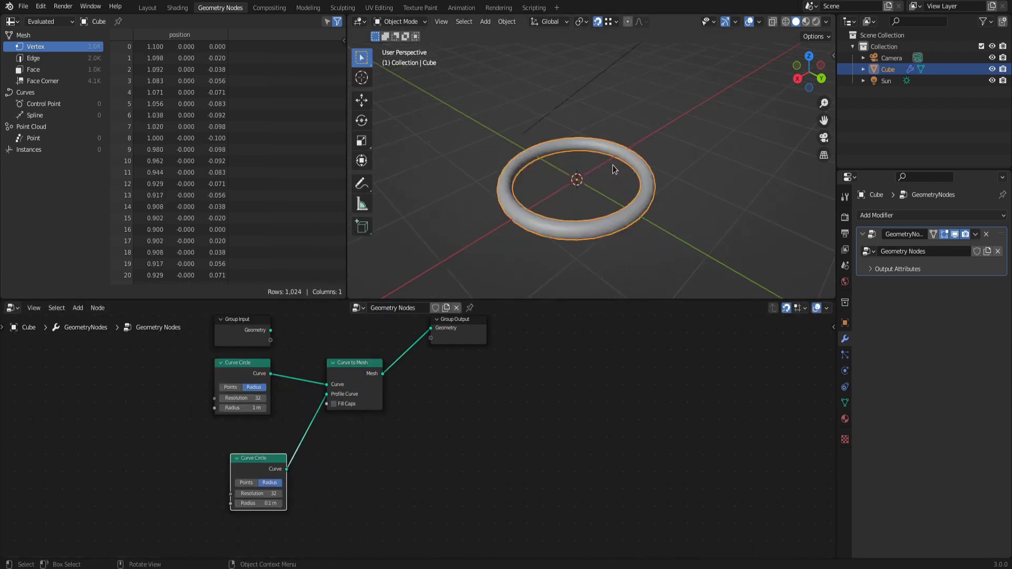
click(282, 494)
middle_drag(622, 174, 559, 179)
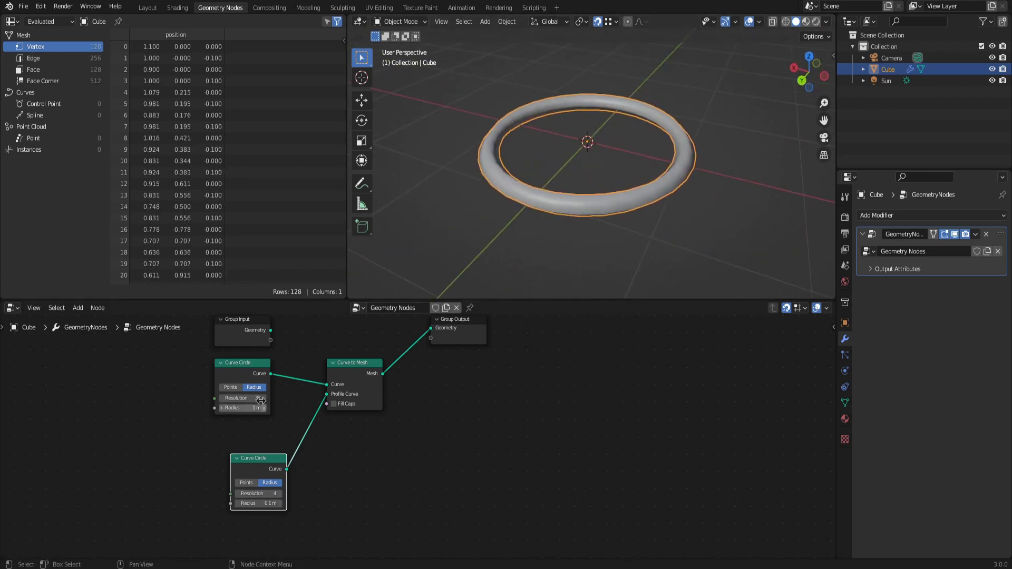
Set the main Curve Circle's resolution to 64 and align the two Curve Circle nodes in one column
drag(244, 362, 219, 369)
click(224, 398)
text(64)
key(Return)
middle_drag(527, 145, 576, 137)
scroll(372, 470, down, 2)
drag(245, 374, 266, 374)
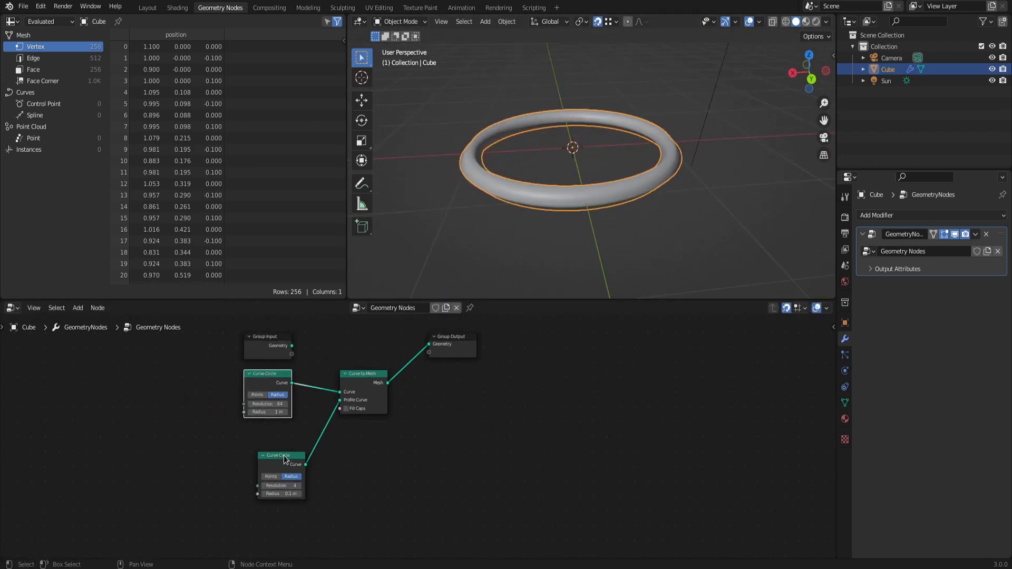
drag(284, 455, 270, 440)
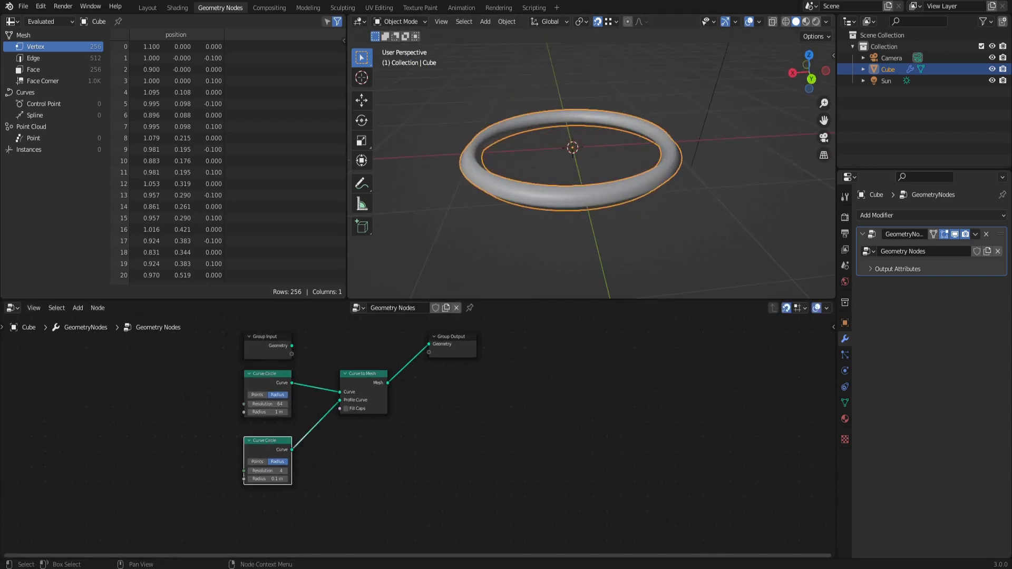
Insert a Set Curve Tilt node between the main Curve Circle and the Curve to Mesh node
drag(267, 374, 171, 373)
key(shift+a)
mouse_move(228, 360)
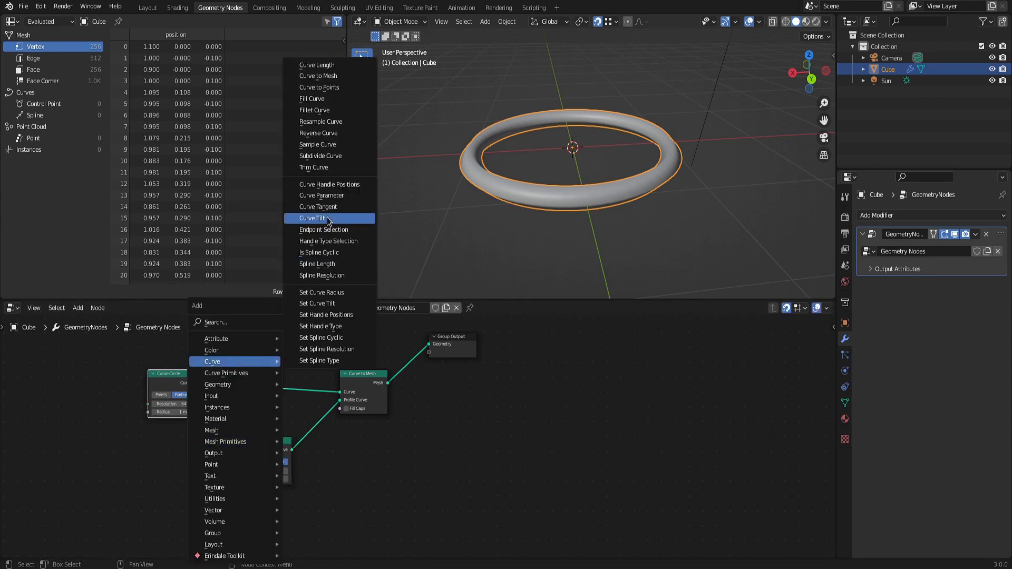
click(319, 303)
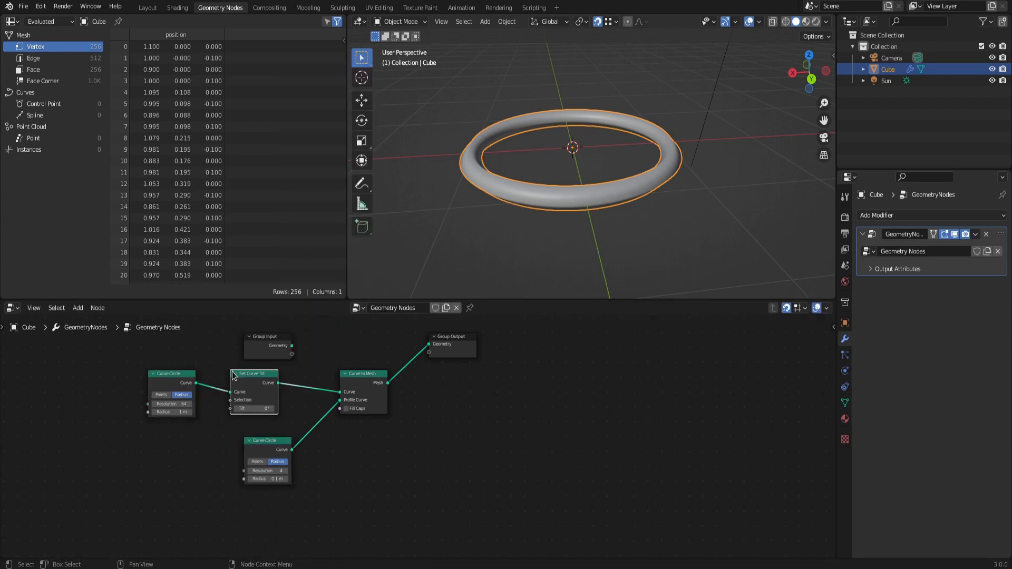
click(258, 379)
Add a Curve Tilt node and connect its output to the Tilt input of Set Curve Tilt
middle_drag(225, 451, 260, 445)
key(shift+a)
mouse_move(190, 362)
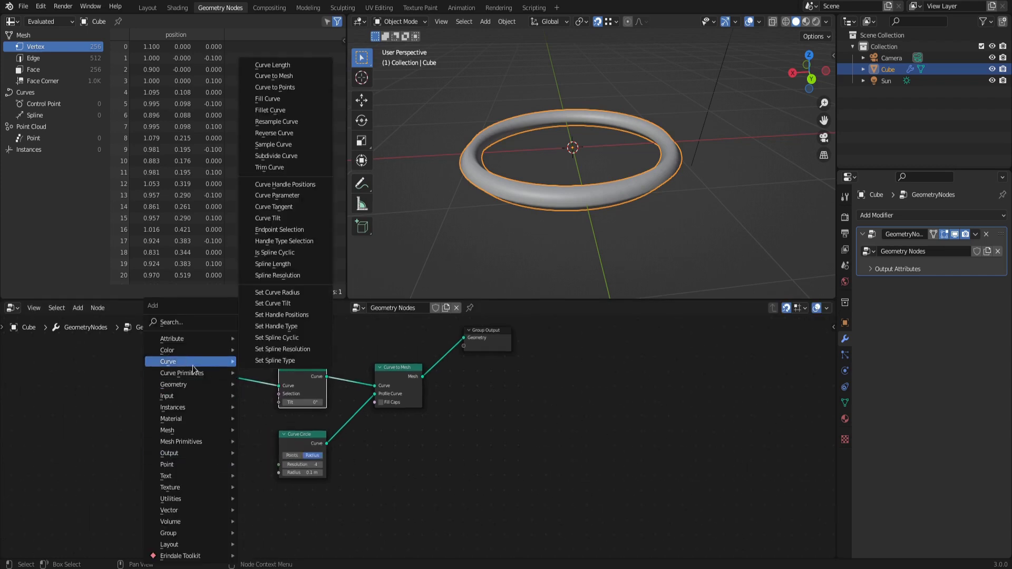
click(268, 218)
click(138, 447)
drag(162, 451, 286, 404)
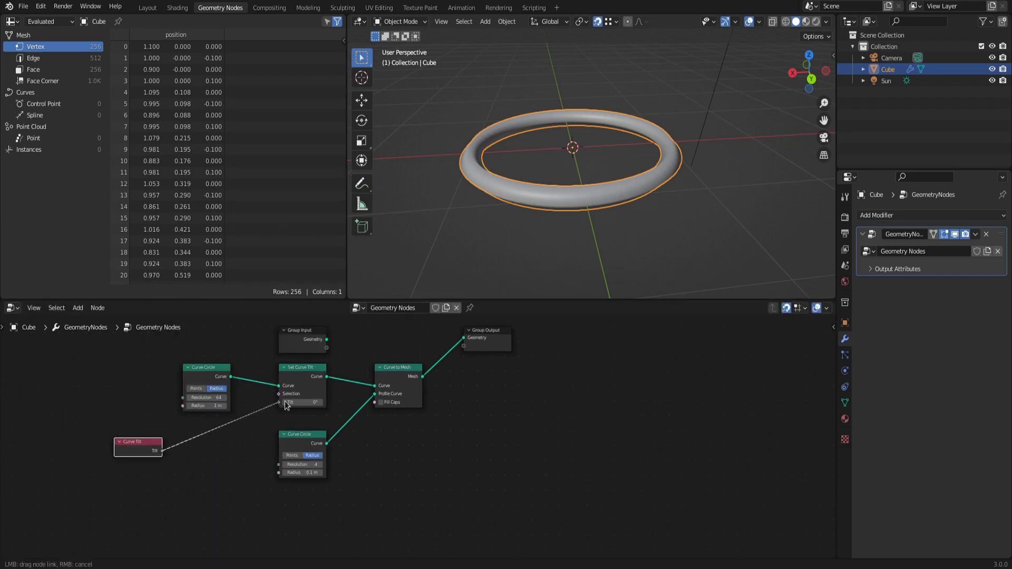
drag(137, 444, 122, 444)
Insert an Add math node between Curve Tilt and Set Curve Tilt and set its second value to 0
key(shift+a)
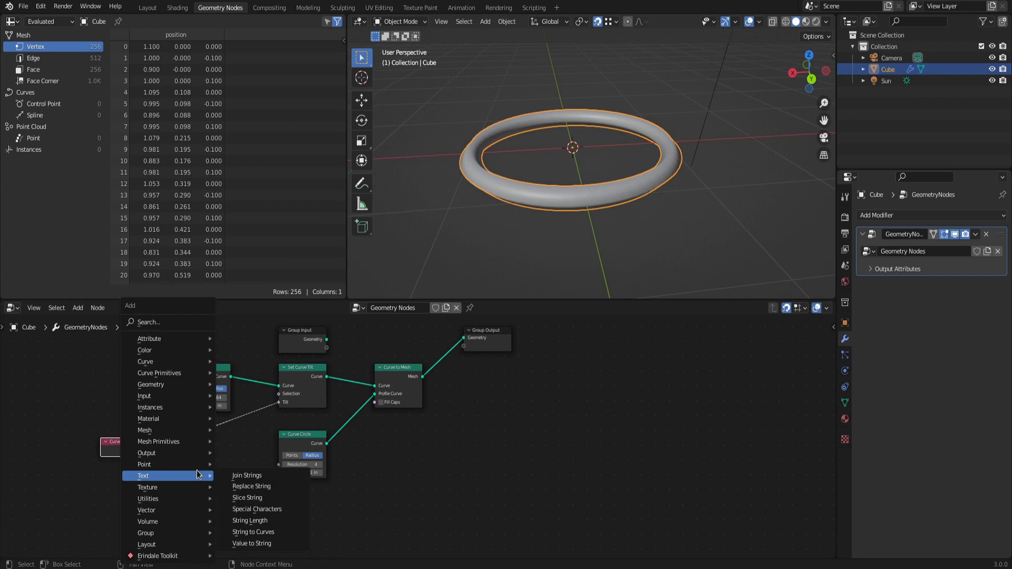
mouse_move(184, 500)
click(251, 464)
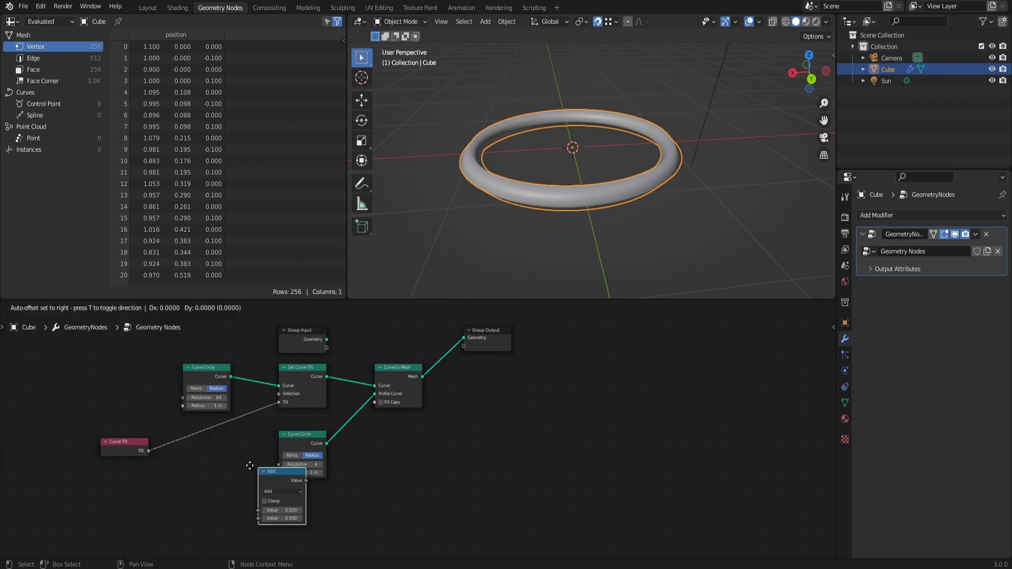
click(176, 423)
drag(196, 430, 205, 444)
middle_drag(212, 497, 208, 470)
drag(206, 461, 287, 461)
click(199, 461)
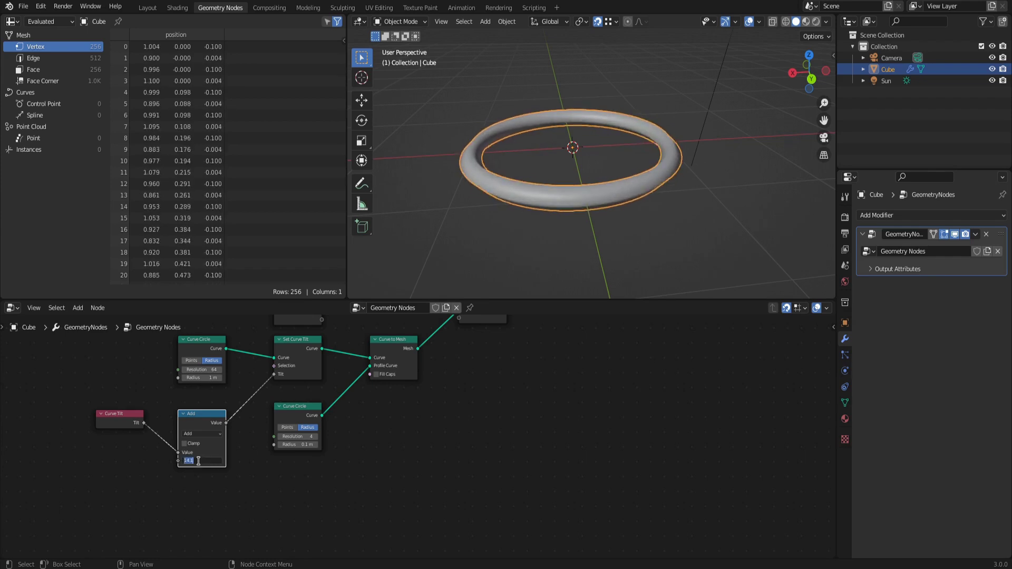
Add a Curve Parameter node and connect its Factor to the Add node's second value
key(shift+a)
mouse_move(101, 327)
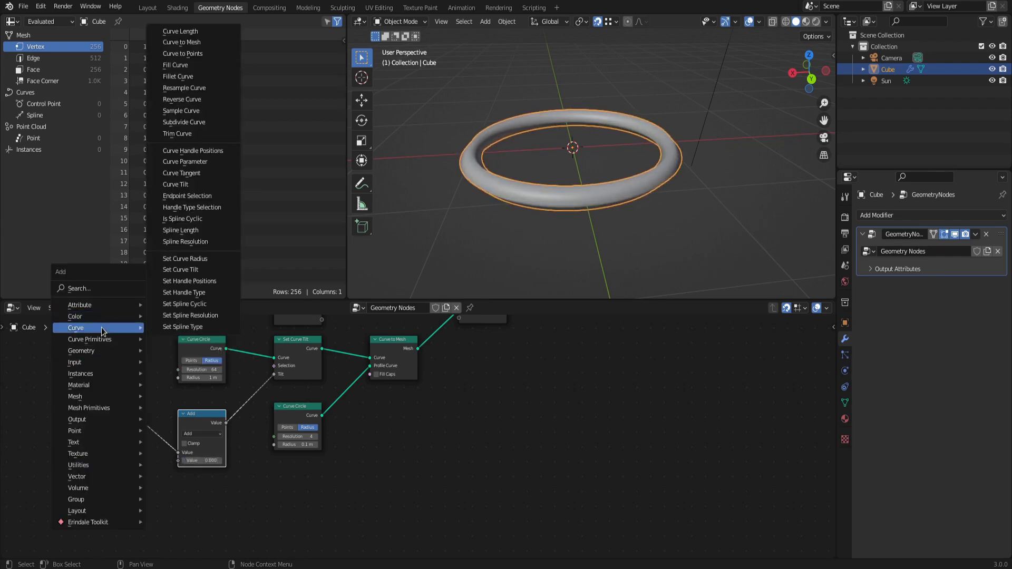
click(214, 164)
click(95, 455)
drag(143, 464, 76, 472)
Duplicate the Add node between Curve Parameter and Add, change it to Multiply and raise its value to about 24.5
click(198, 419)
key(shift+d)
click(129, 464)
drag(147, 463, 51, 473)
drag(126, 505, 210, 504)
click(126, 478)
click(124, 398)
drag(127, 505, 259, 505)
middle_drag(501, 193, 605, 209)
Insert a Set Shade Smooth node after Curve to Mesh and turn off its Shade Smooth option
middle_drag(489, 390, 418, 428)
key(shift+a)
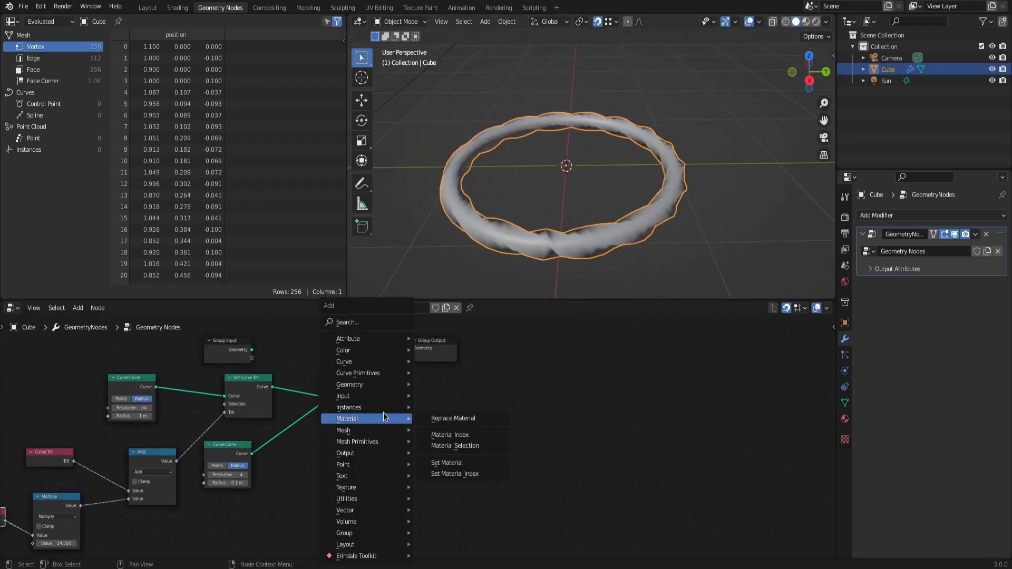
mouse_move(362, 432)
click(454, 531)
click(390, 364)
click(402, 405)
middle_drag(510, 206, 563, 215)
Try Multiply values of about 33.6 and pi to test the ring's twist
middle_drag(137, 533, 235, 464)
drag(152, 476, 213, 476)
middle_drag(573, 250, 511, 253)
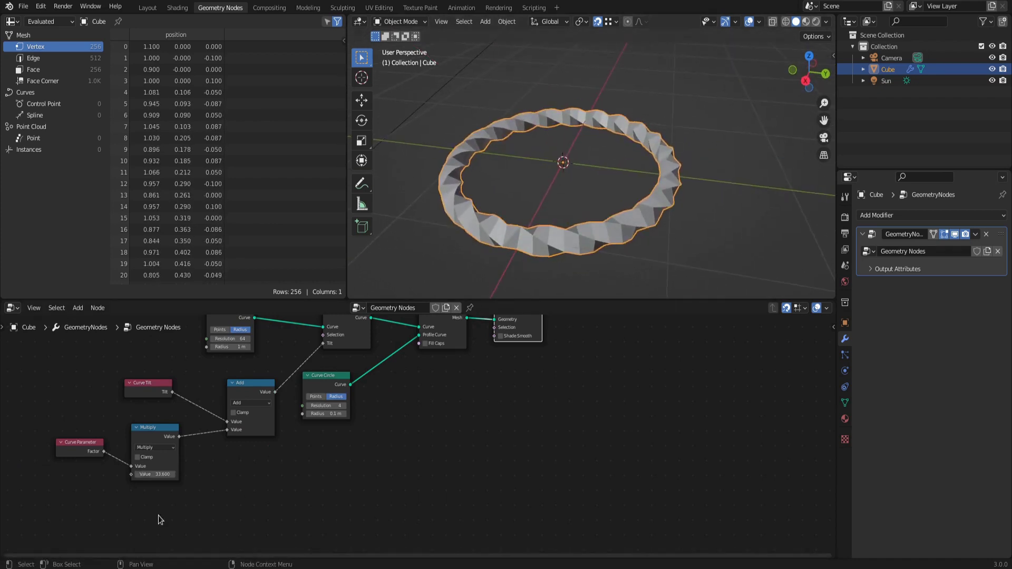
click(155, 474)
text(p)
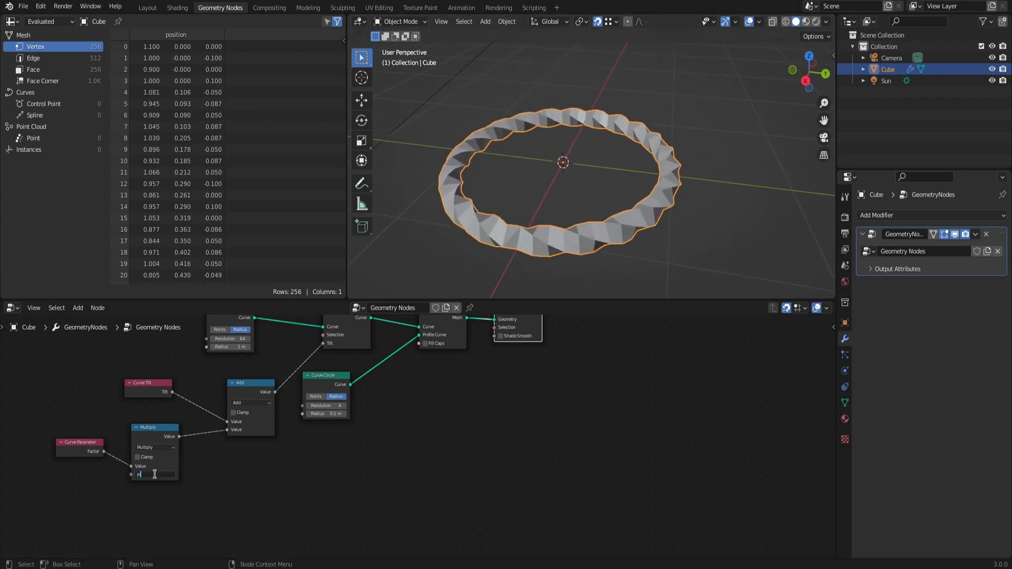
text(i)
key(Return)
middle_drag(477, 290, 504, 246)
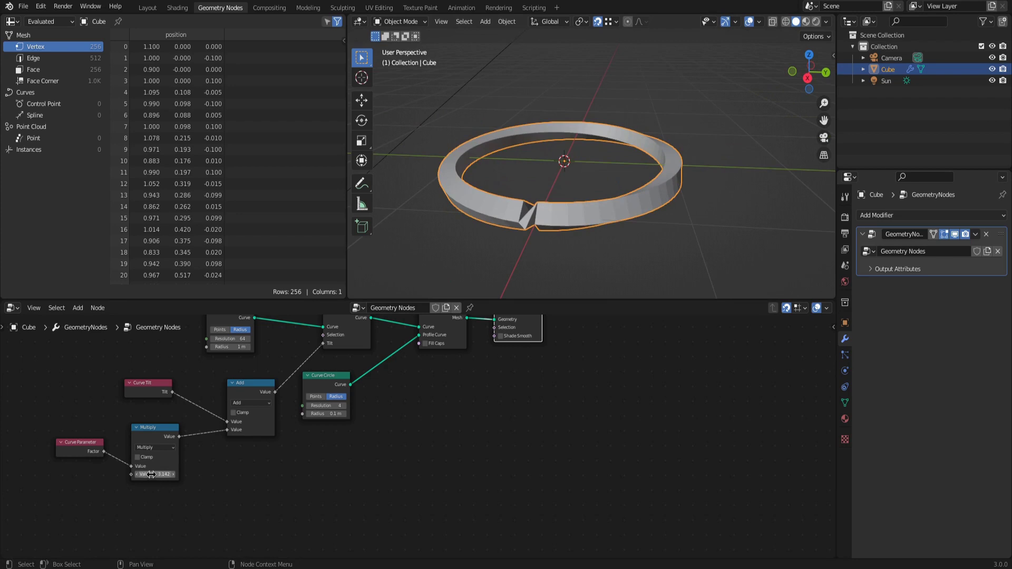
Set the Multiply node's value to tau and view the ring through the camera
text(tau)
key(Return)
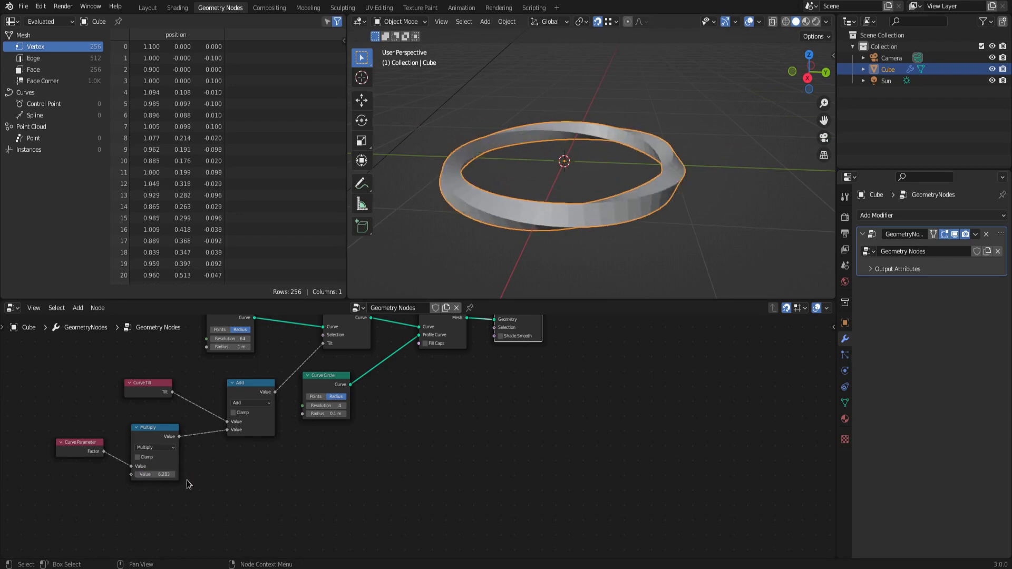
middle_drag(621, 156, 581, 157)
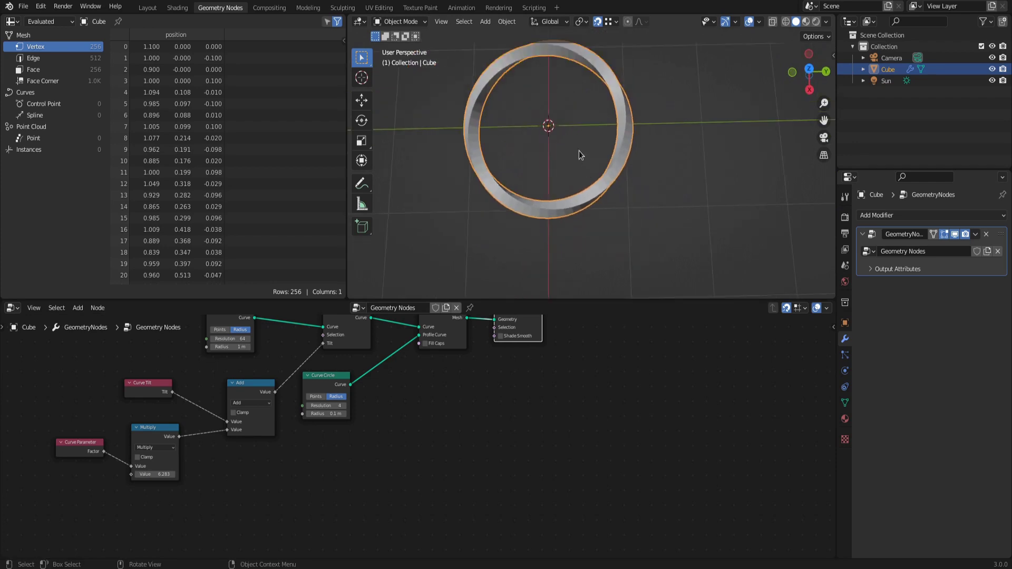
key(KP_0)
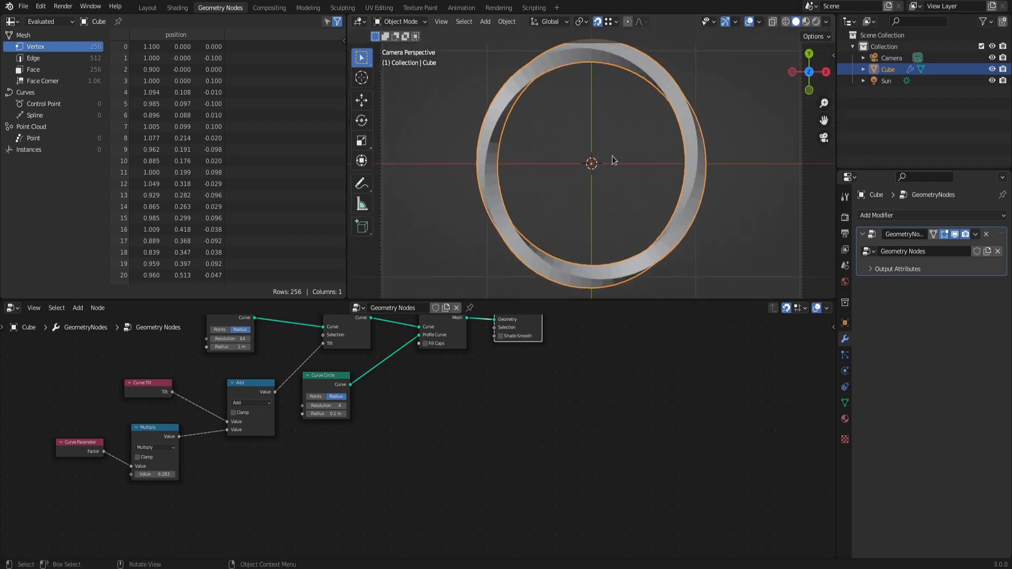
scroll(676, 207, down, 1)
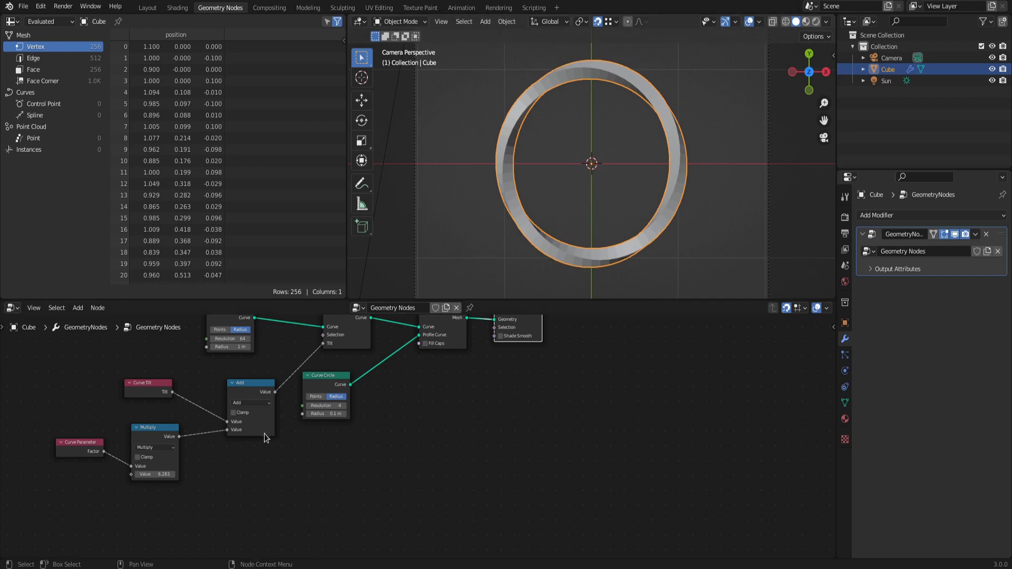
Add a Curve Spiral node and connect it to the Curve input of Set Curve Tilt in place of the Curve Circle
scroll(263, 434, down, 3)
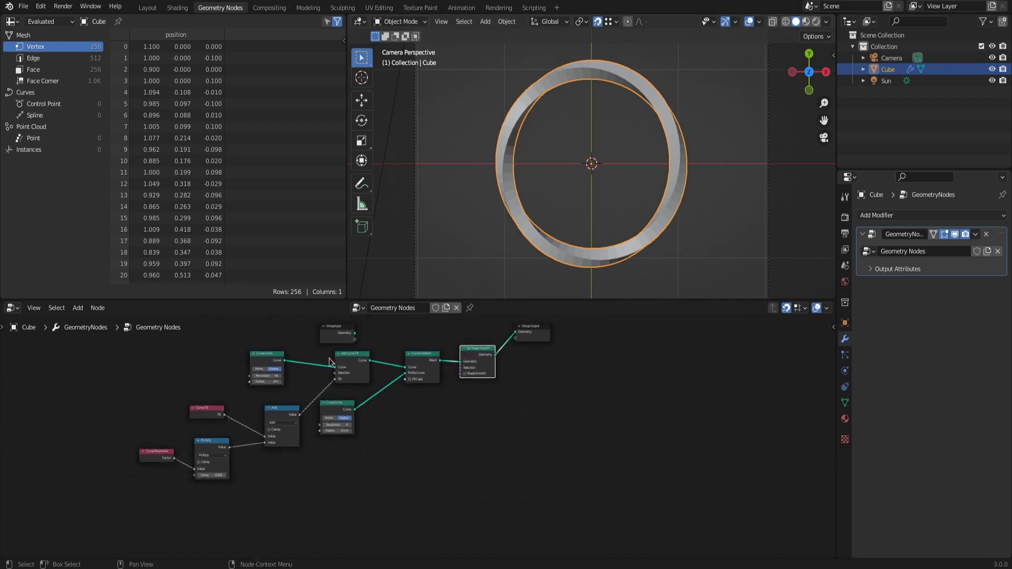
key(shift+a)
mouse_move(248, 316)
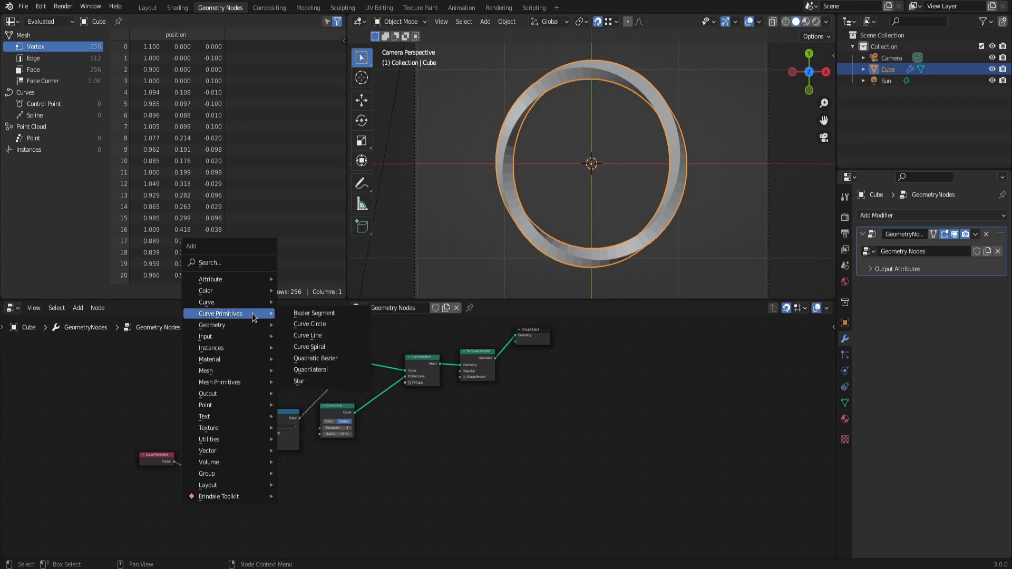
click(315, 347)
click(241, 376)
alt+right_drag(274, 384, 352, 395)
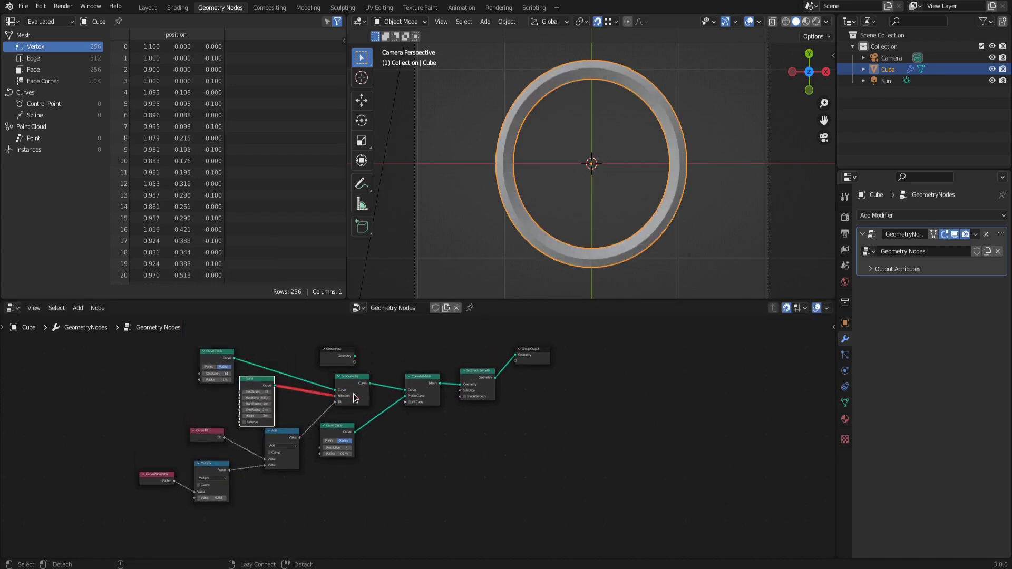
drag(257, 378, 282, 371)
Set the Spiral's resolution to 64, rotations to 1, end radius to 1 m and height to 0 m
middle_drag(602, 204, 572, 134)
scroll(332, 384, up, 5)
middle_drag(332, 384, 345, 386)
text(64)
key(Tab)
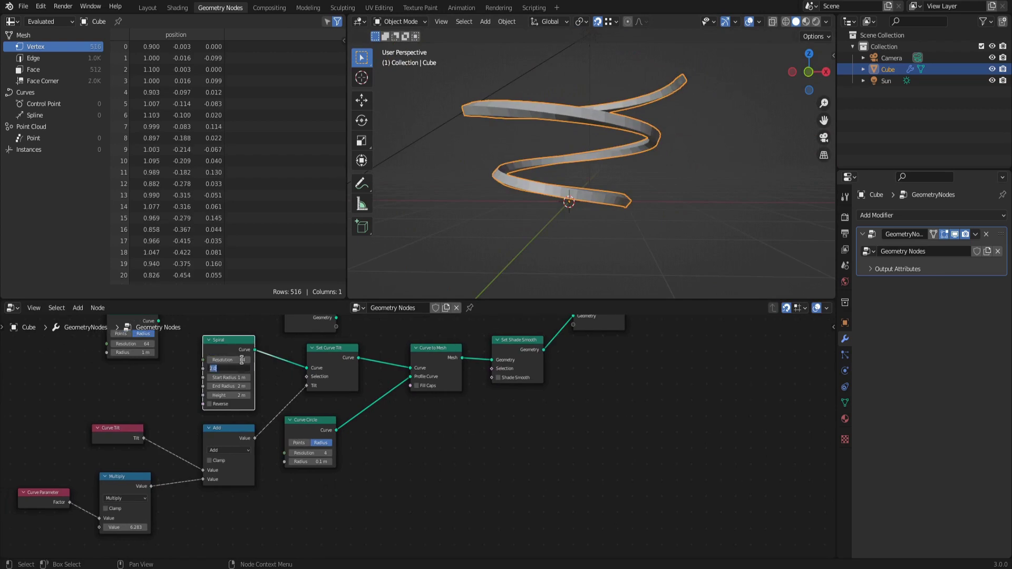
text(1)
key(Tab)
key(Tab)
text(1)
key(Tab)
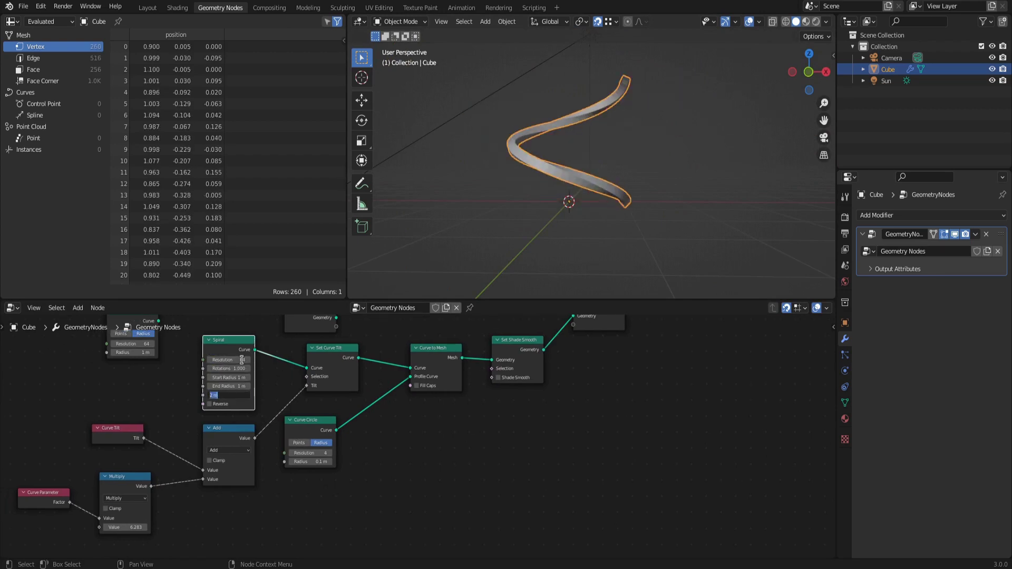
text(0)
key(Return)
Try a Multiply value of pi on the spiral-based ring
middle_drag(633, 194, 522, 283)
click(125, 527)
text(pi)
key(Return)
scroll(630, 184, up, 4)
middle_drag(547, 237, 551, 137)
Set the Multiply value to 6.283 and return to the camera view
mouse_move(117, 528)
mouse_down()
mouse_move(142, 527)
mouse_move(117, 529)
mouse_up()
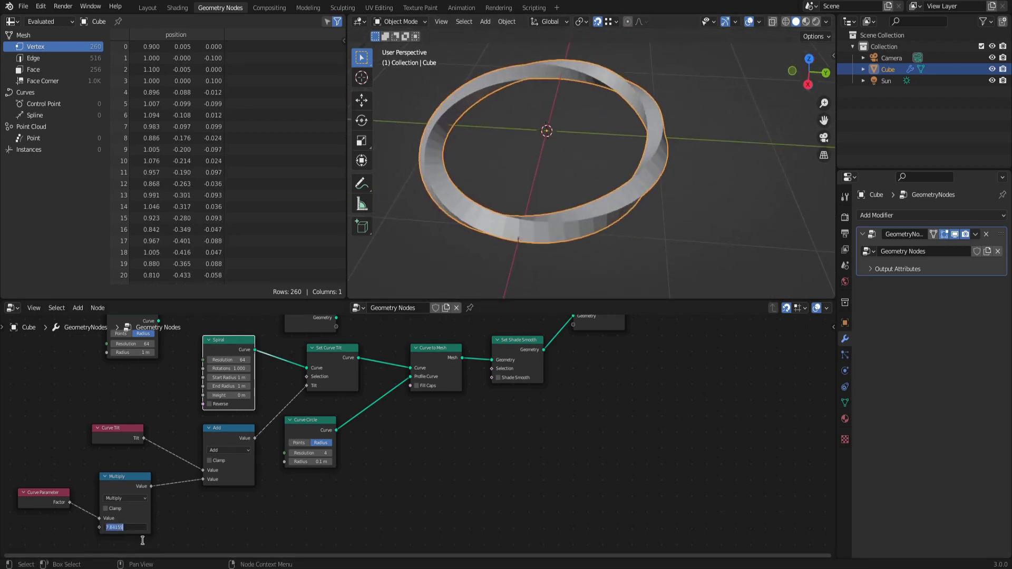
key(Return)
key(KP_0)
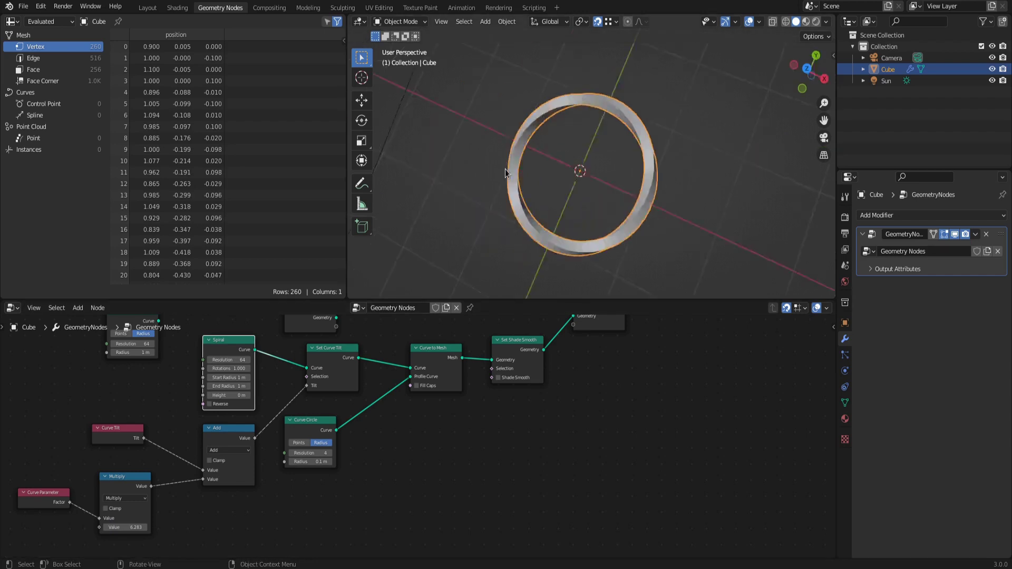
Insert a Set Material node between Set Shade Smooth and Group Output and assign Material to it
middle_drag(605, 320, 493, 369)
drag(493, 367, 596, 376)
key(shift+a)
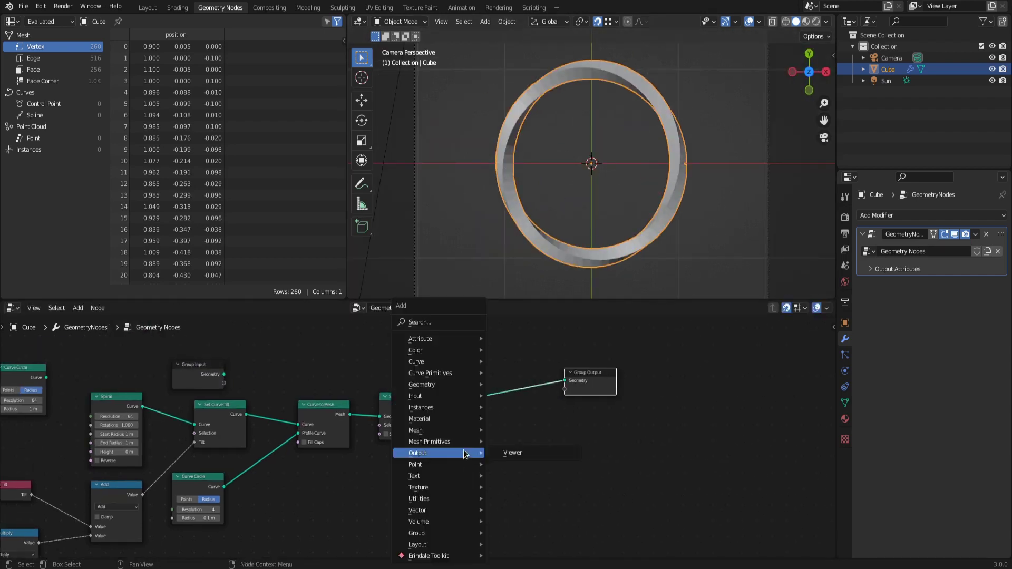
mouse_move(463, 419)
click(507, 462)
click(462, 385)
click(470, 426)
click(493, 454)
Switch the viewport to rendered shading and enable Shade Smooth on the Set Shade Smooth node
key(z)
click(654, 199)
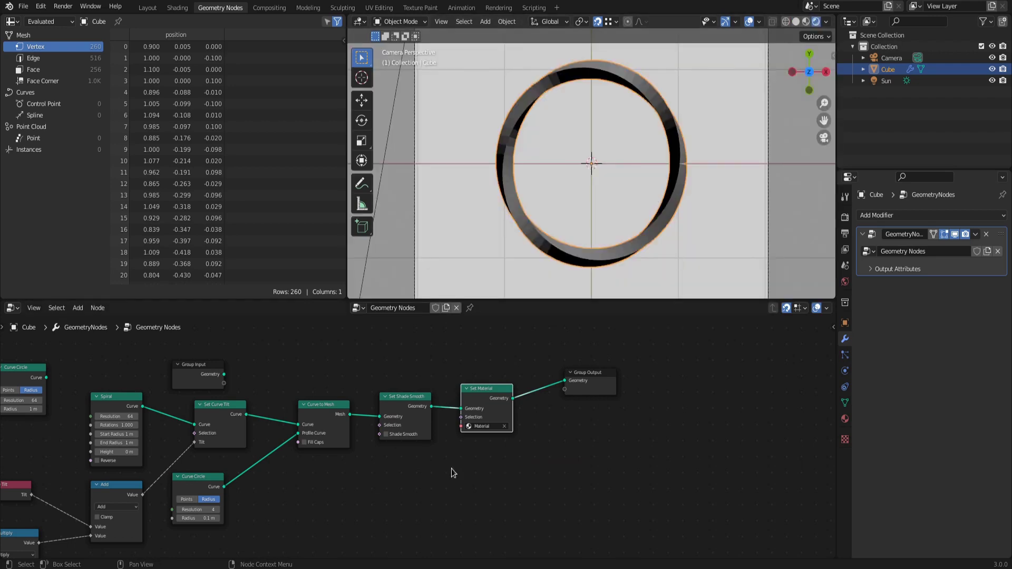
click(386, 434)
middle_drag(726, 179, 621, 144)
Duplicate the Add node and insert the copy between the existing Add node and Set Curve Tilt
middle_drag(164, 505, 219, 478)
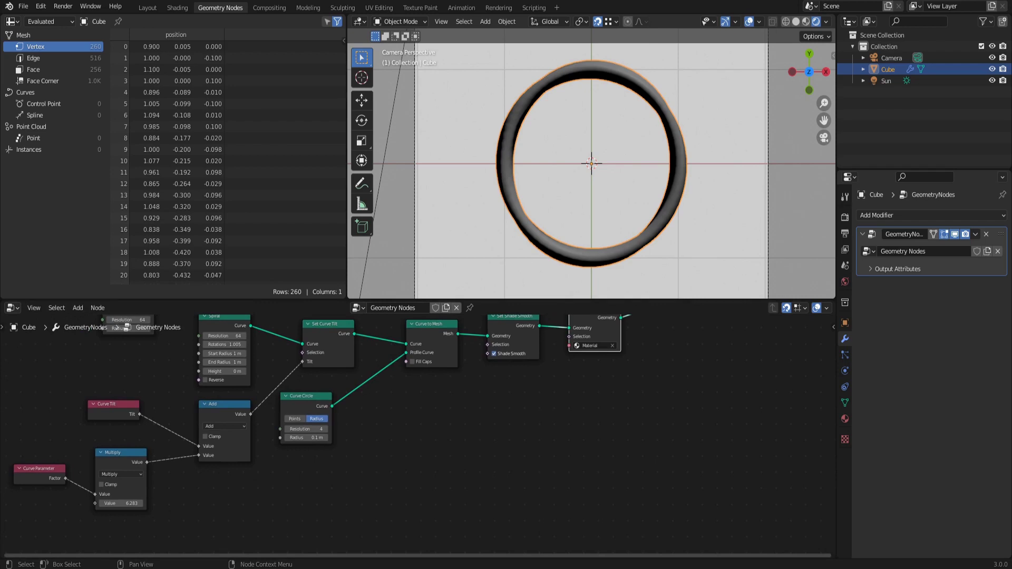
scroll(166, 437, down, 1)
drag(51, 408, 270, 521)
key(g)
key(shift+d)
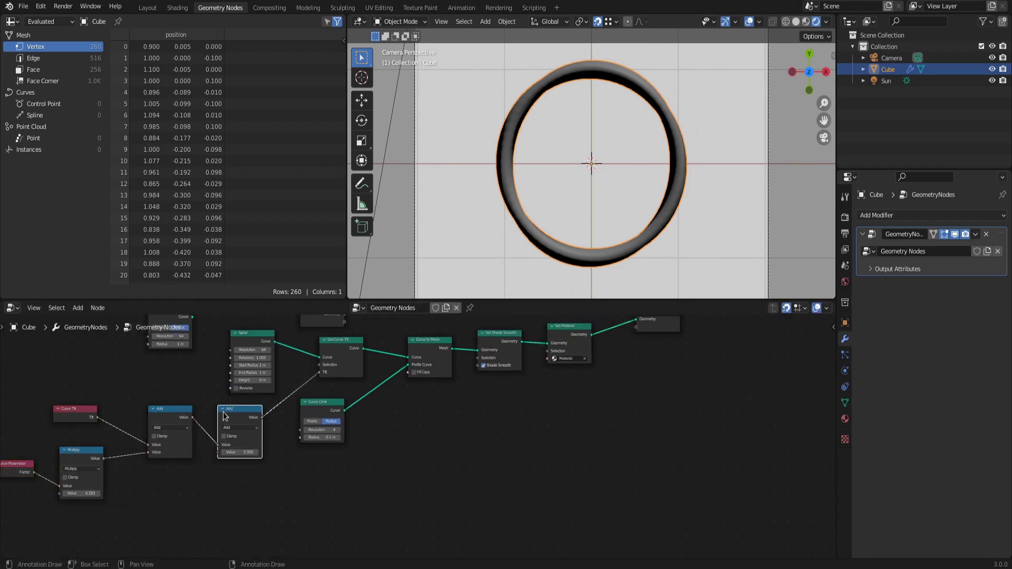
click(245, 419)
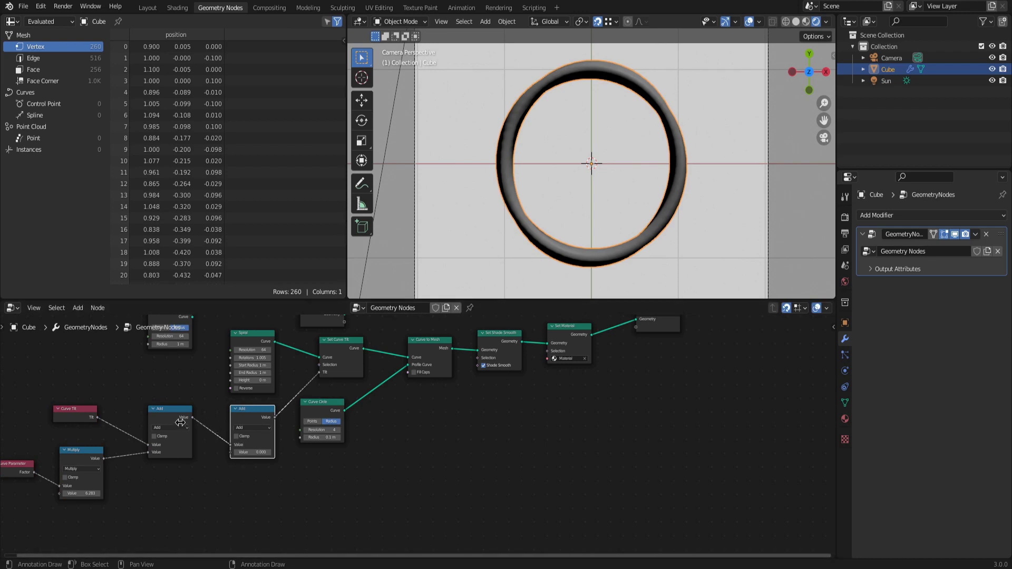
Split off a Timeline area below the node editor and set the animation's end frame to 96
drag(2, 556, 10, 520)
click(9, 520)
click(169, 400)
click(806, 520)
text(96)
key(Return)
Keyframe the new Add node's second value at frame 1 and frame 97, and play the animation
key(i)
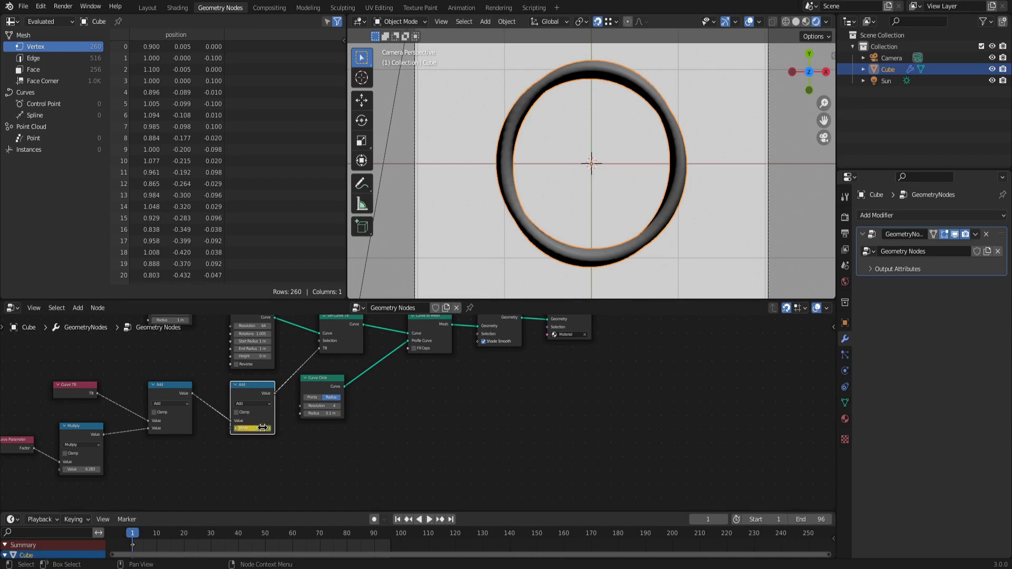
click(451, 519)
key(Right)
click(253, 427)
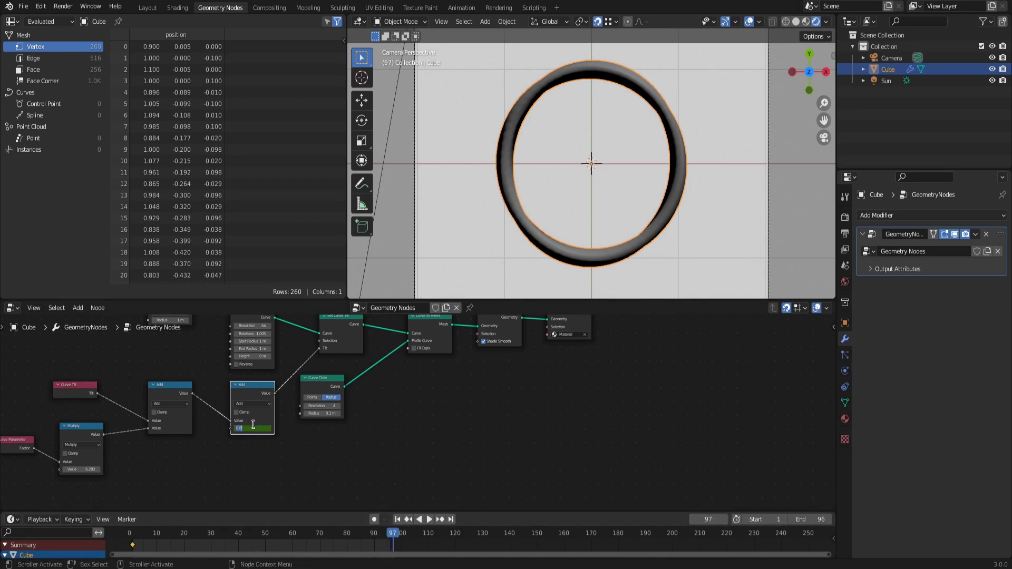
key(Return)
key(i)
key(space)
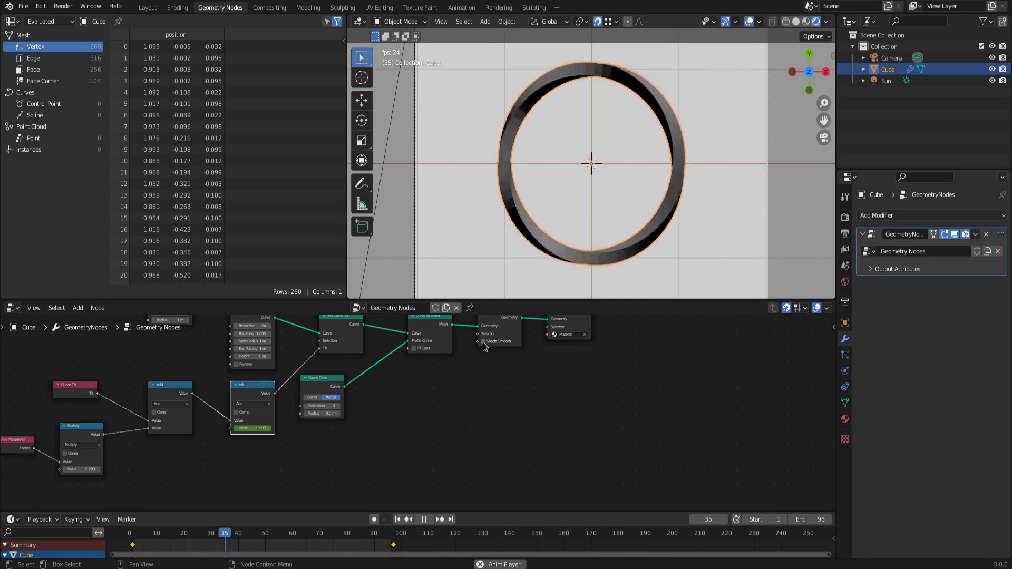
Change the spreadsheet area to a Dope Sheet and set the keyframes' interpolation to Linear
click(13, 21)
click(155, 56)
key(v)
key(Escape)
key(t)
click(79, 153)
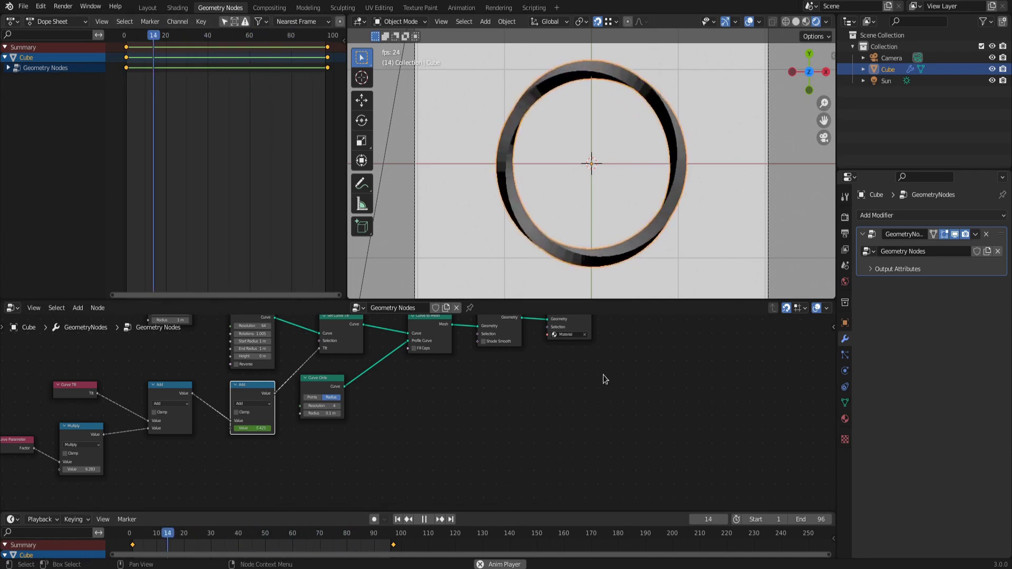
Add the bevLR bevel to the ring and make the GeometryNodes modifier active again
right_click(592, 245)
mouse_move(590, 451)
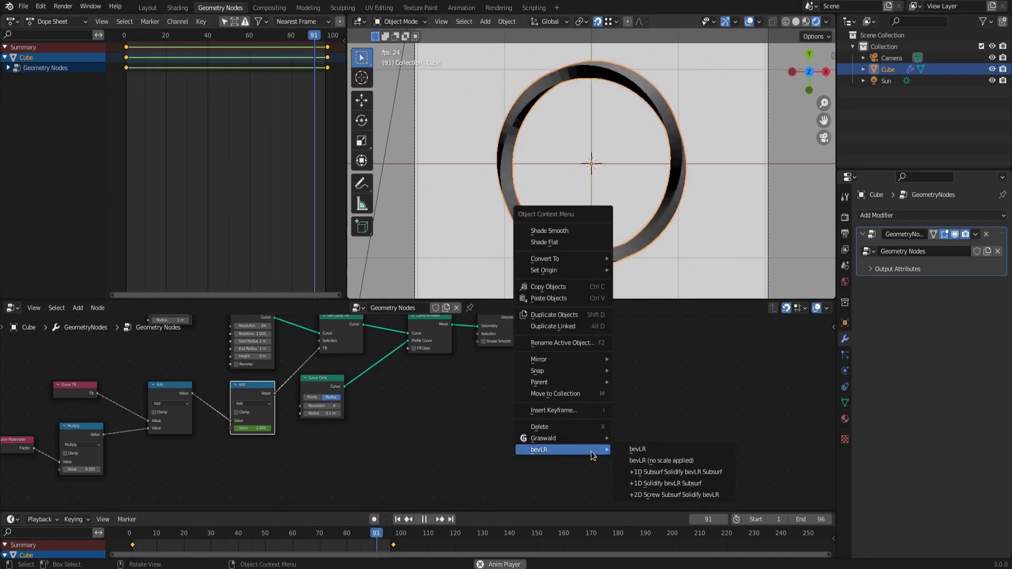
click(646, 451)
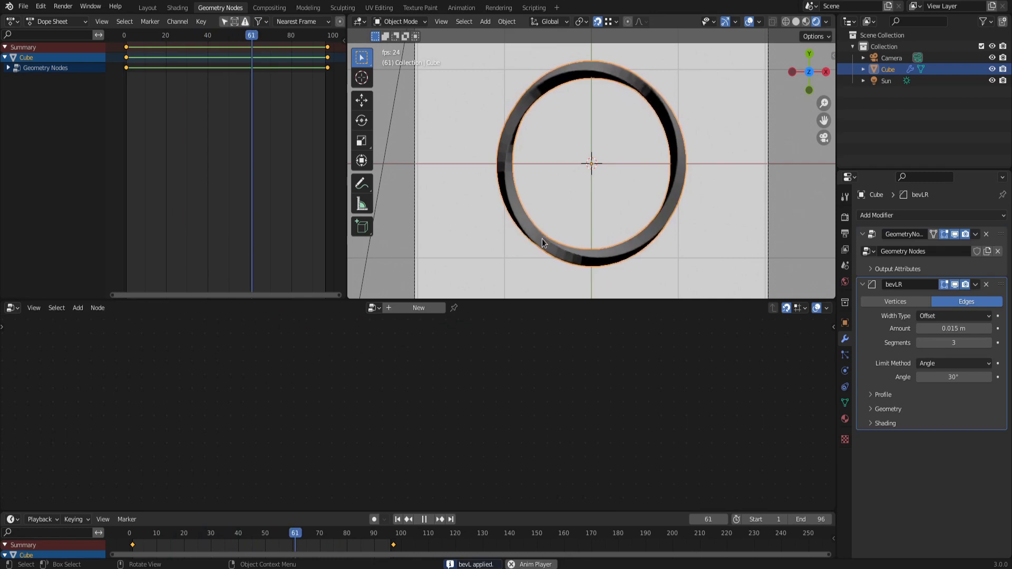
click(896, 269)
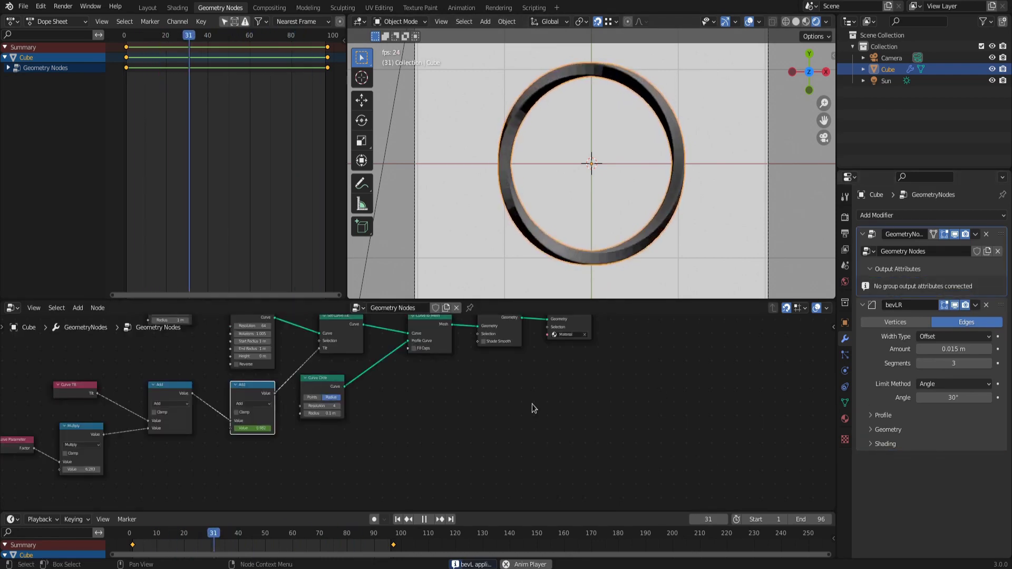
Set the profile Curve Circle's radius to 0.23 m and the bevLR bevel's segments to 2
middle_drag(516, 324, 415, 422)
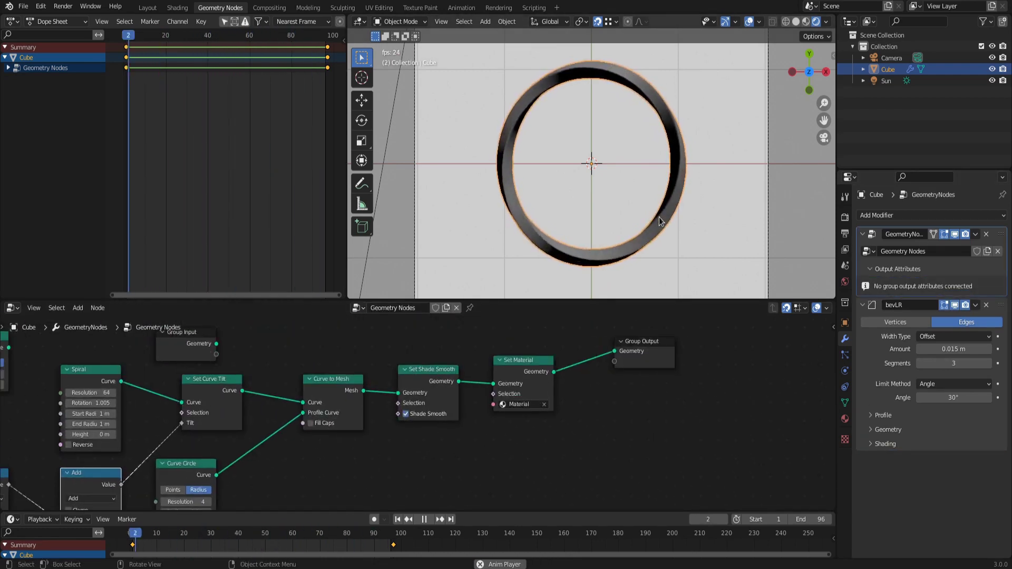
middle_drag(196, 416, 407, 364)
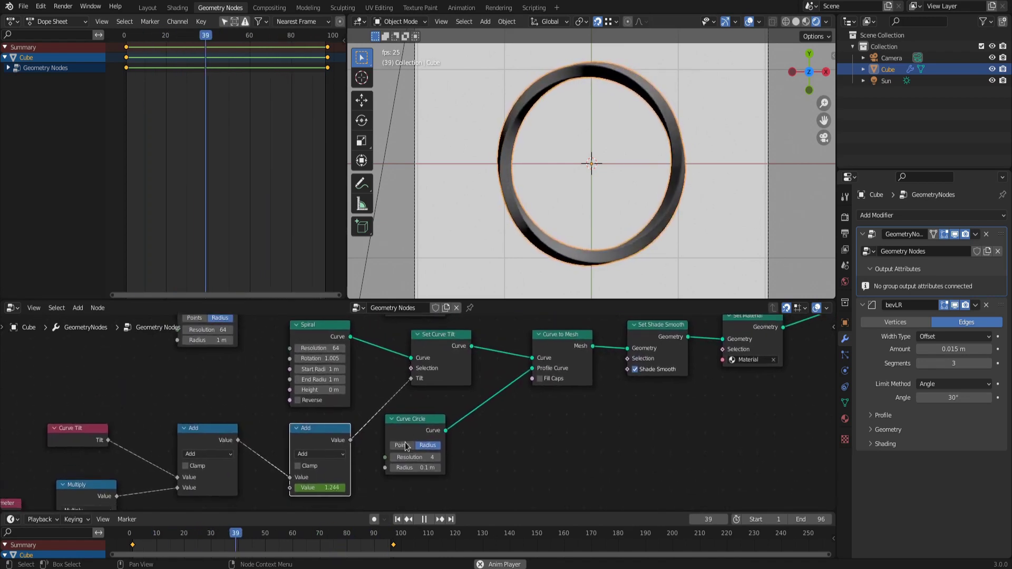
drag(417, 467, 437, 467)
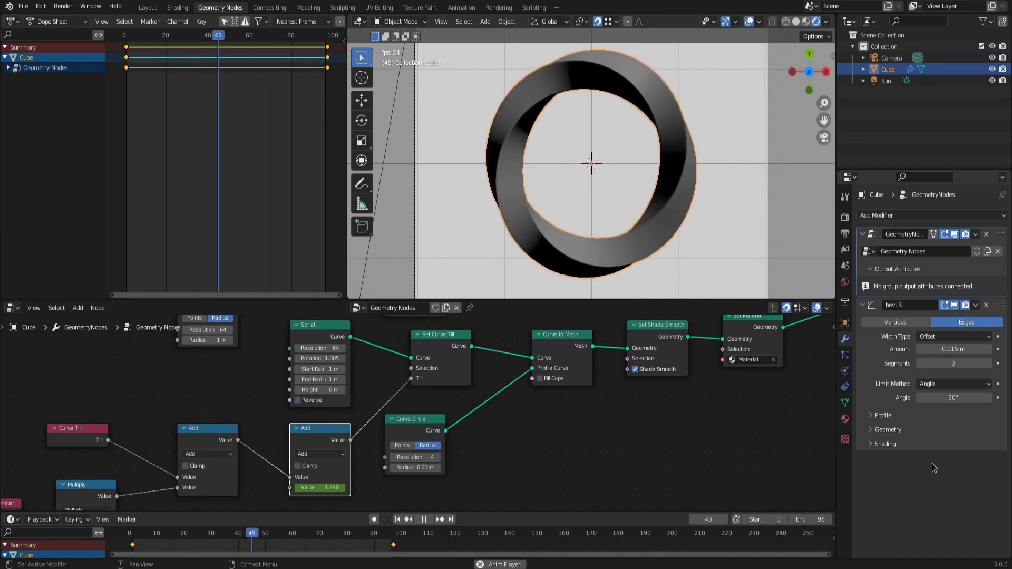
Enable Harden Normals on the bevLR bevel and check the Auto Smooth setting in the mesh's normals
click(881, 429)
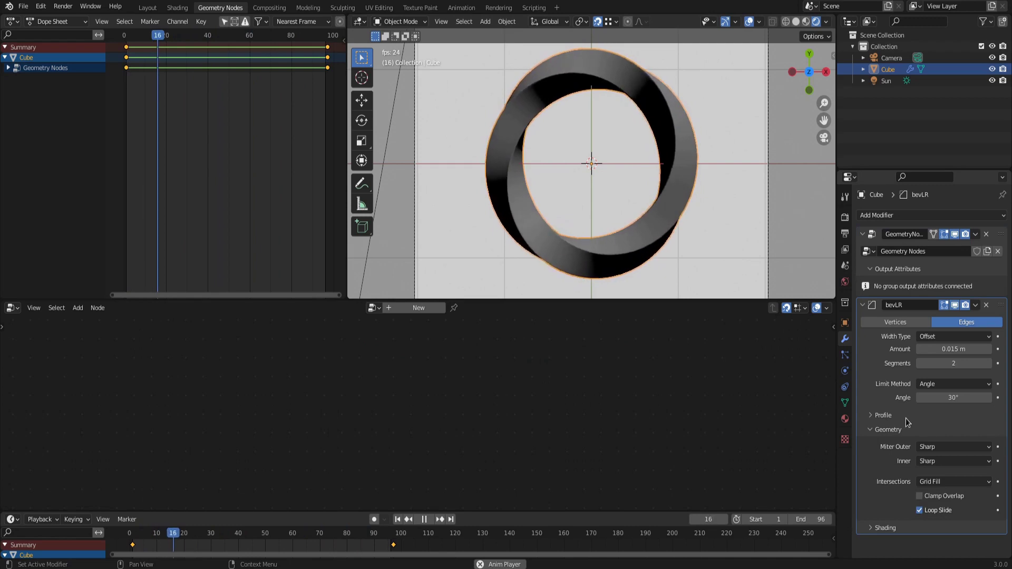
click(888, 429)
click(878, 444)
click(920, 461)
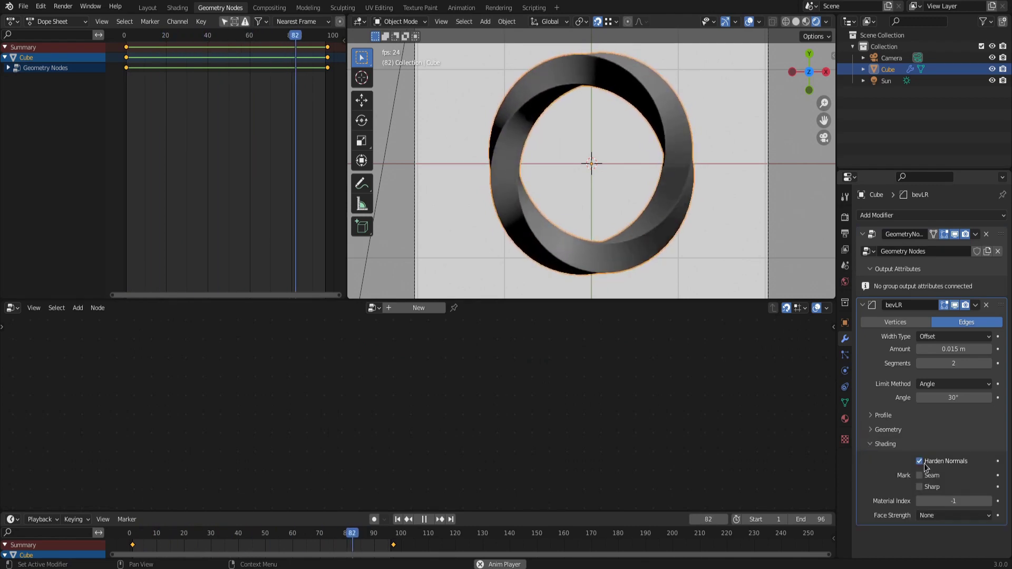
click(845, 403)
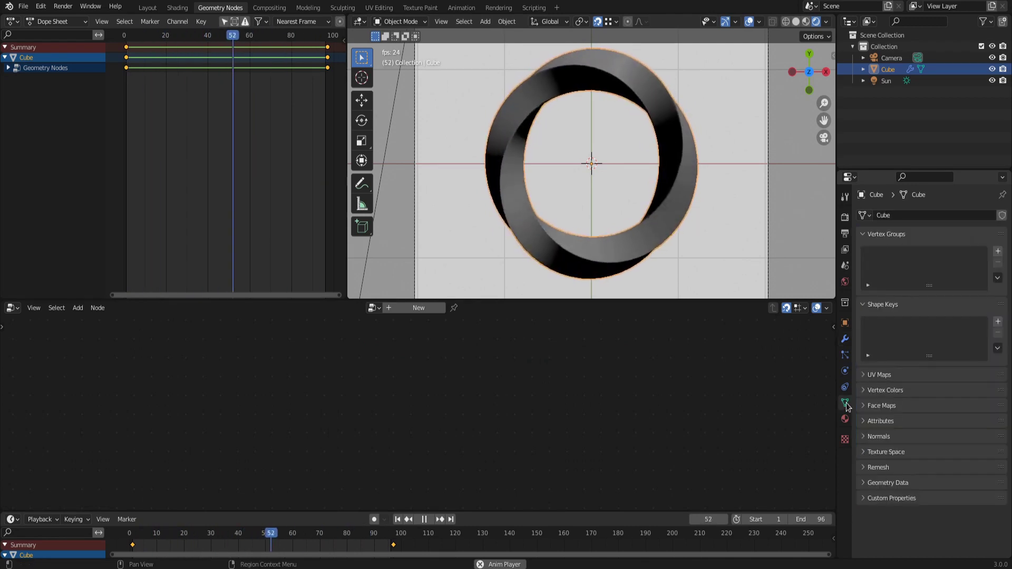
click(867, 437)
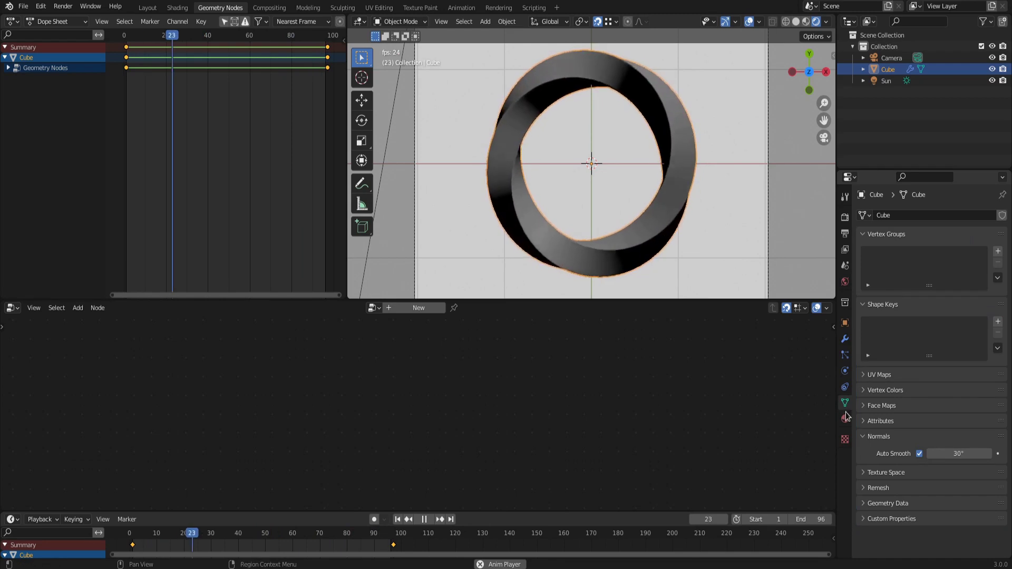
click(846, 340)
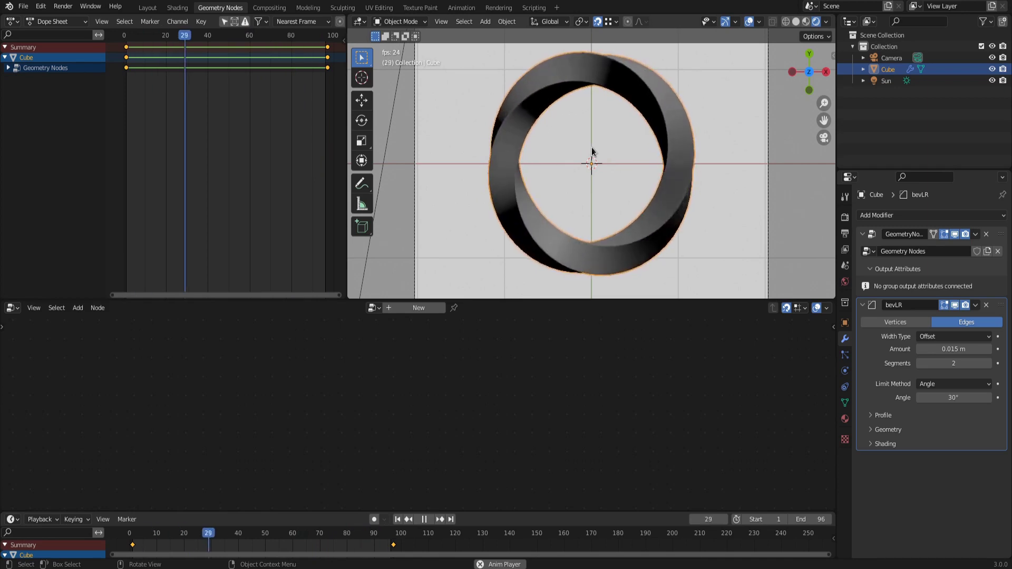
Stop playback, feed the unused Curve Circle into Set Curve Tilt in place of the Spiral, and set that circle's resolution to 128
key(space)
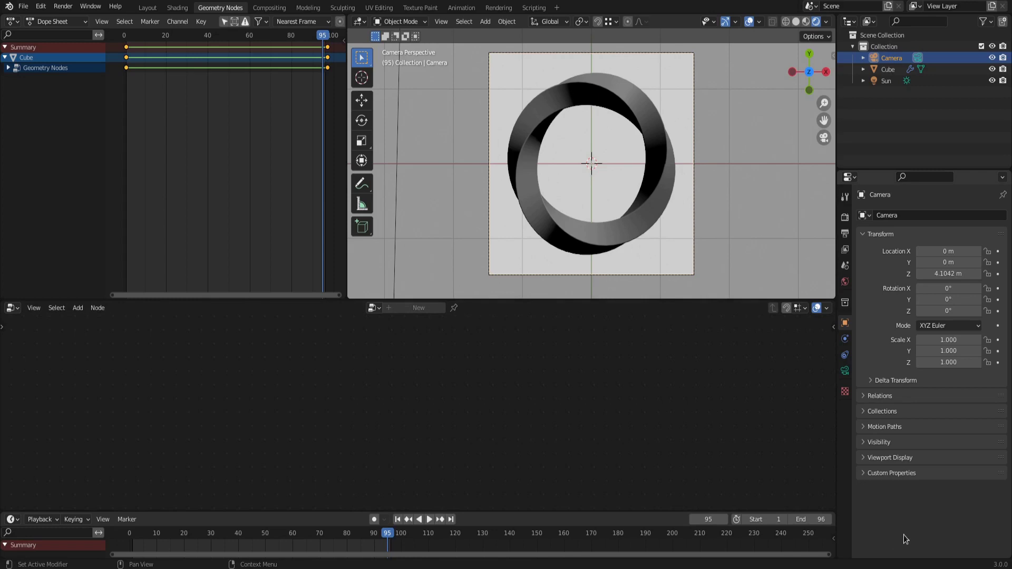
click(556, 231)
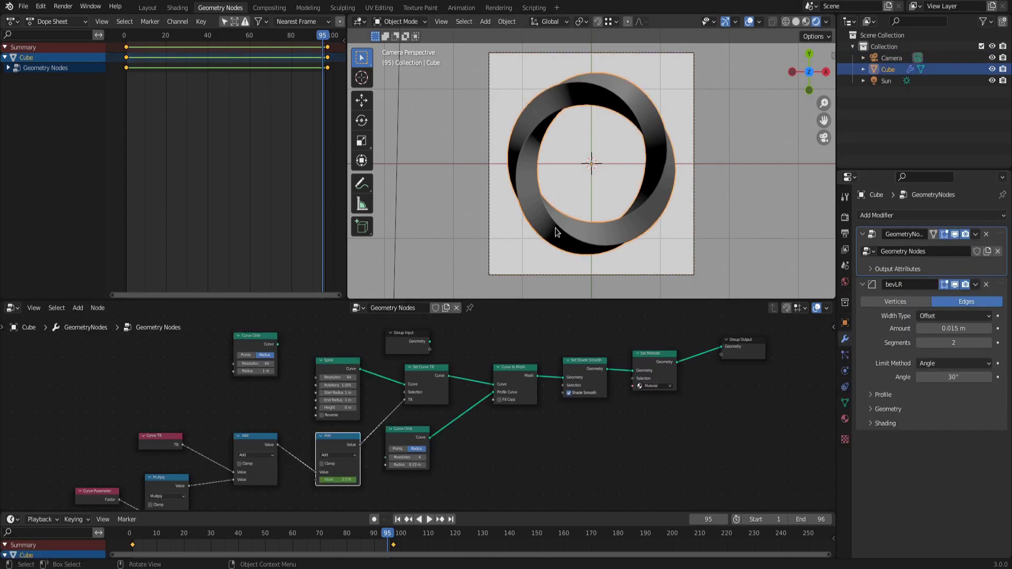
drag(275, 344, 406, 385)
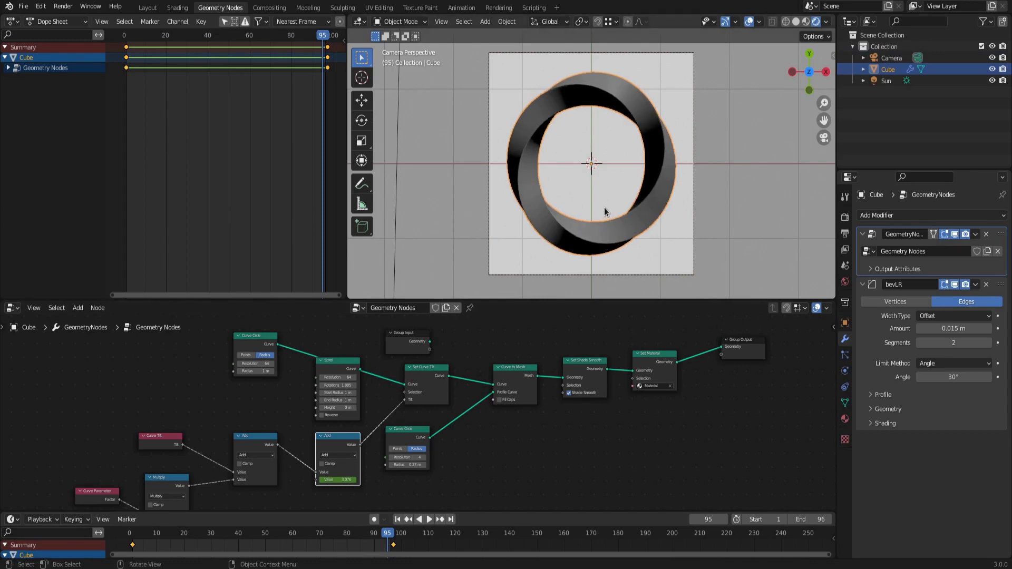
scroll(604, 211, up, 3)
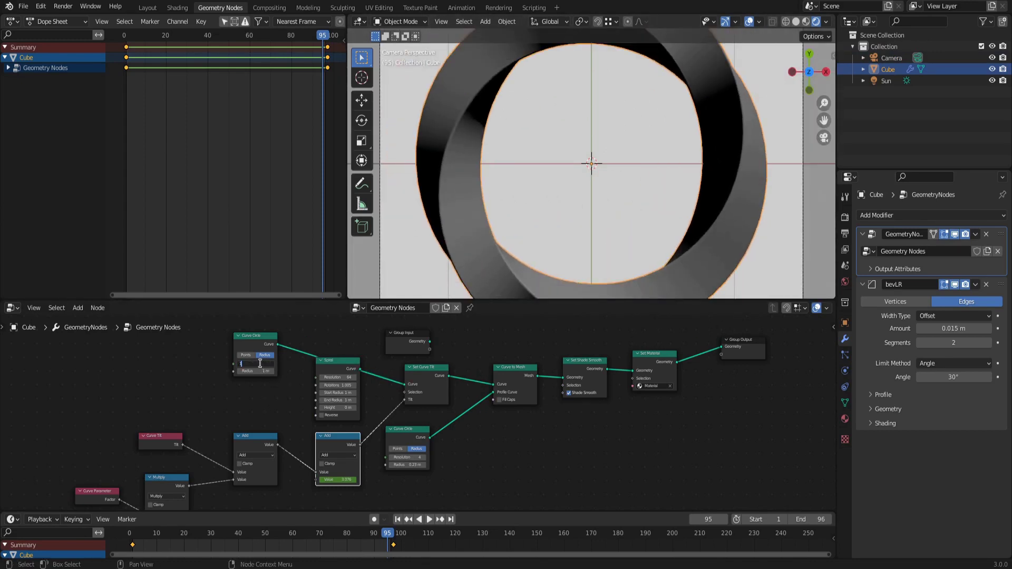
key(Return)
scroll(647, 97, down, 2)
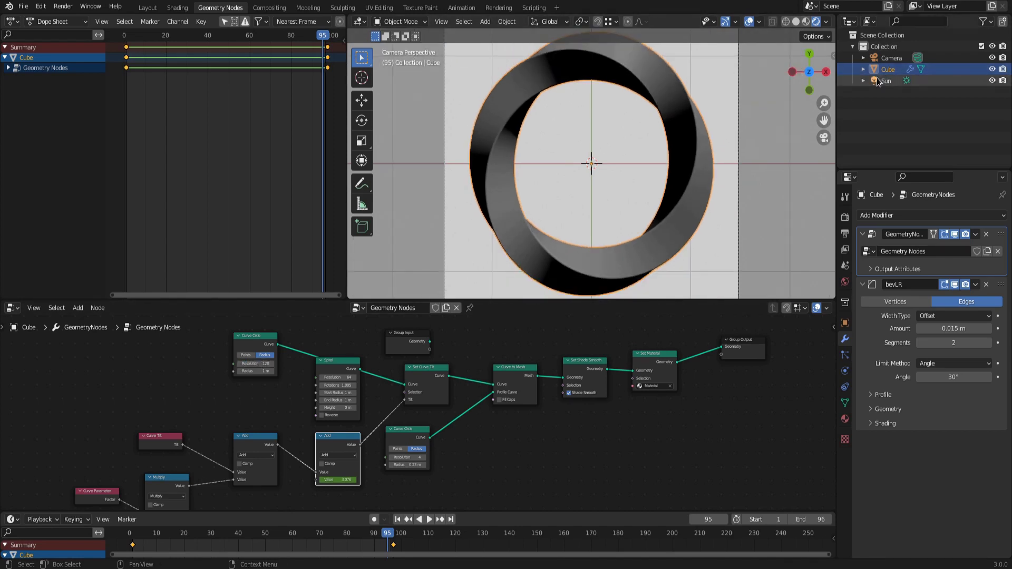
Compare the ring with the Sun light's shadow on and off, leaving the shadow off
click(877, 80)
click(844, 371)
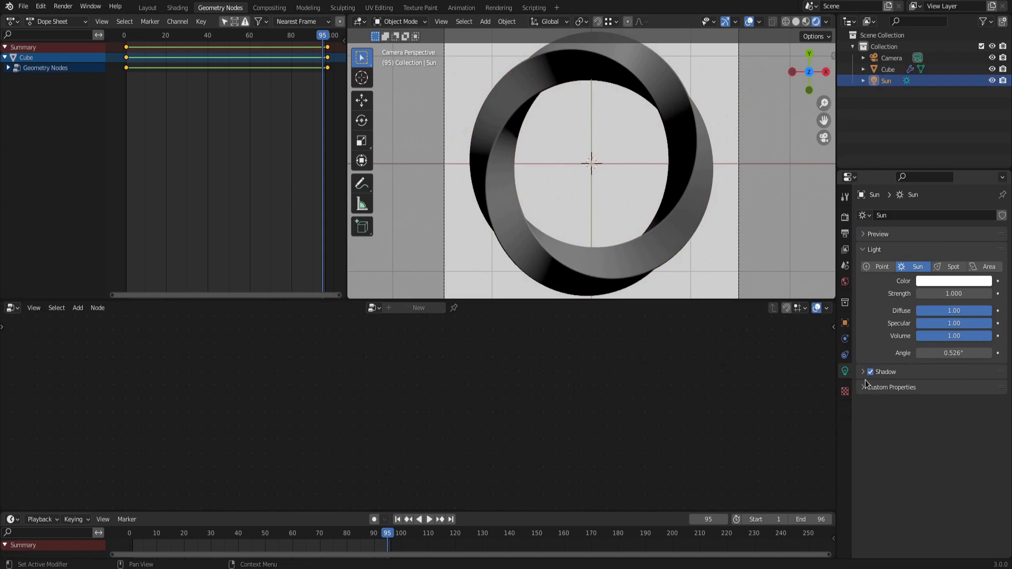
click(861, 372)
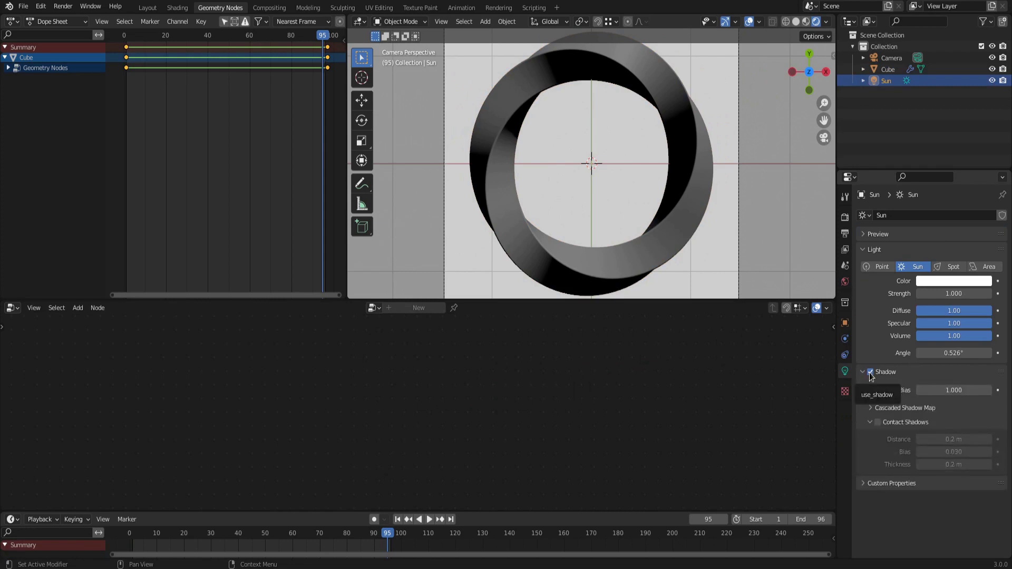
click(870, 372)
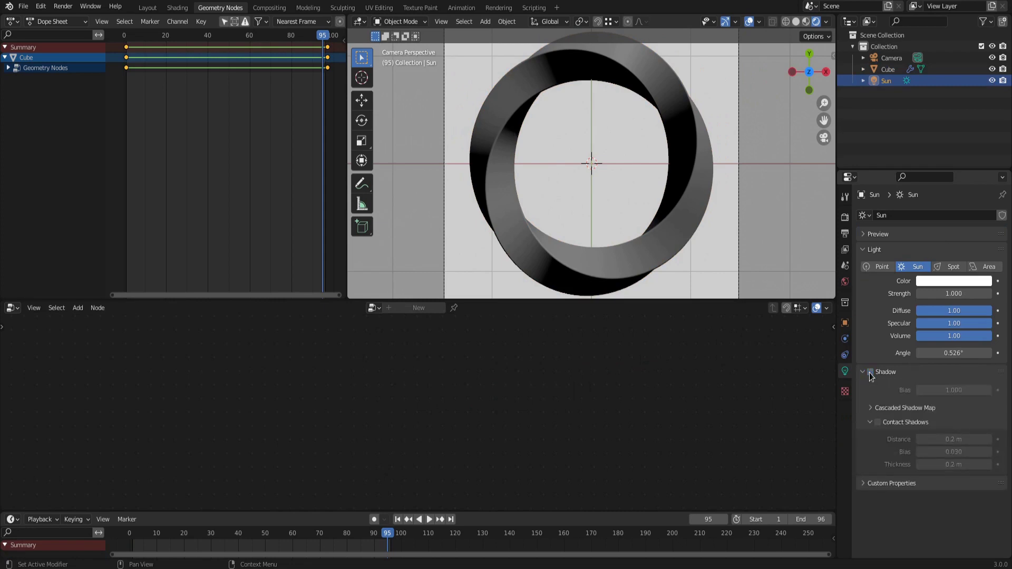
click(869, 372)
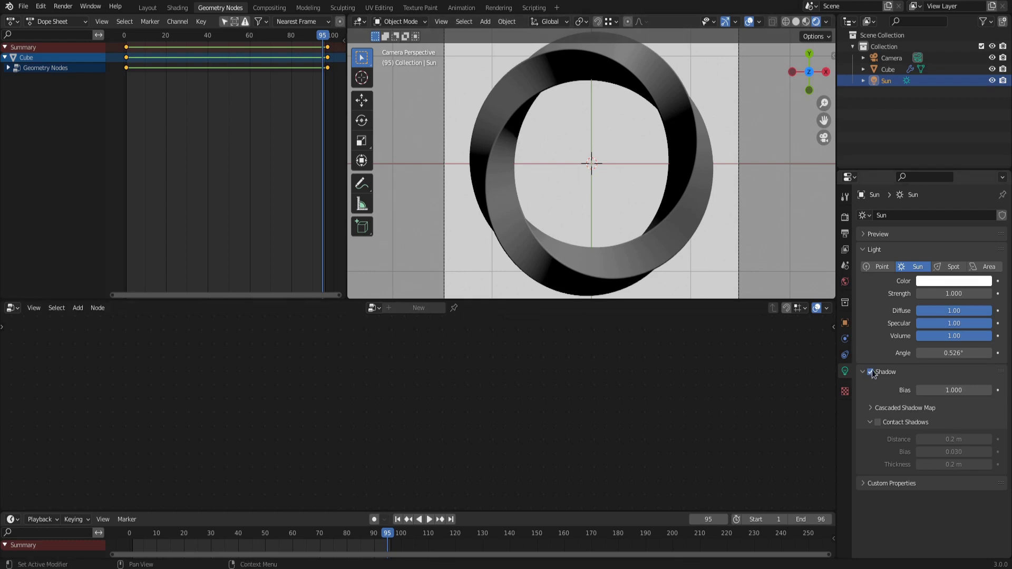
click(870, 372)
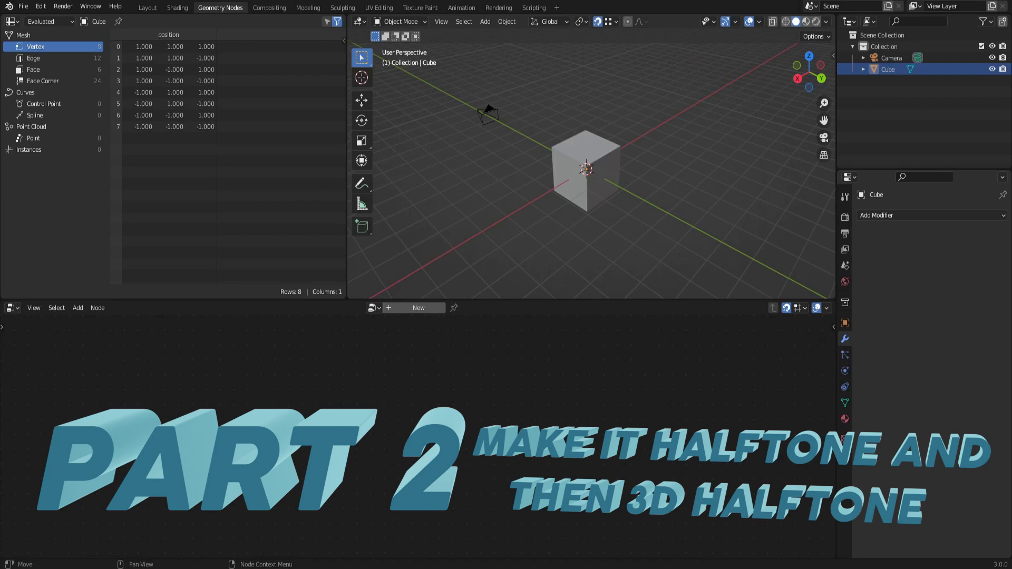
Create a new geometry node tree on the default cube and add a Grid node below Group Input
click(418, 308)
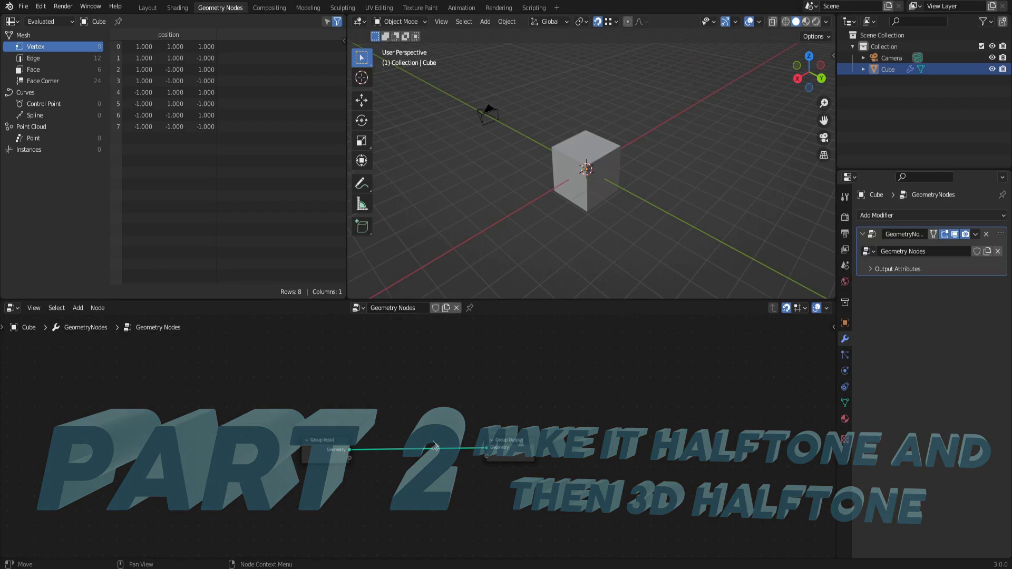
middle_drag(342, 475, 351, 398)
key(shift+a)
mouse_move(346, 412)
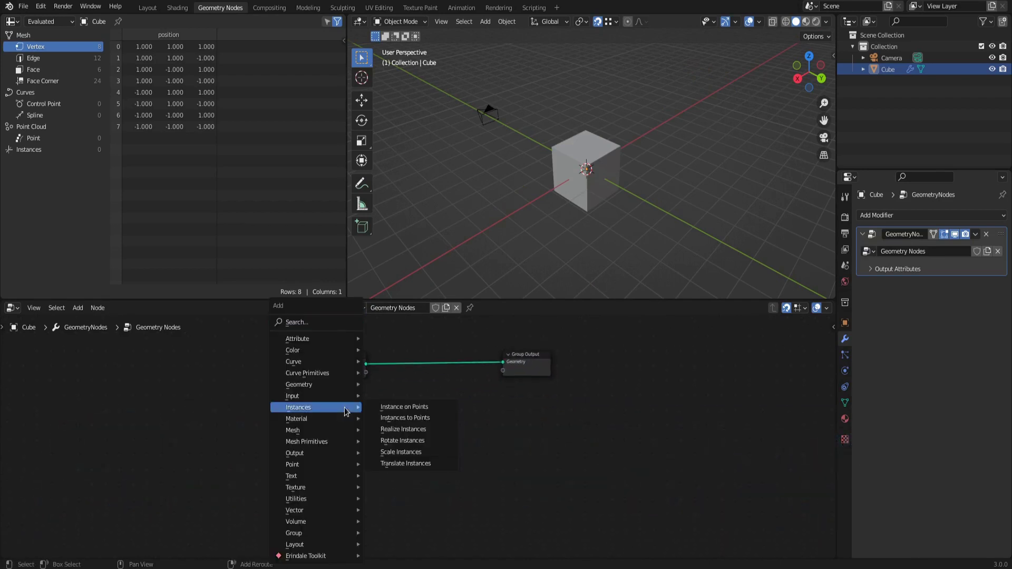
mouse_move(324, 442)
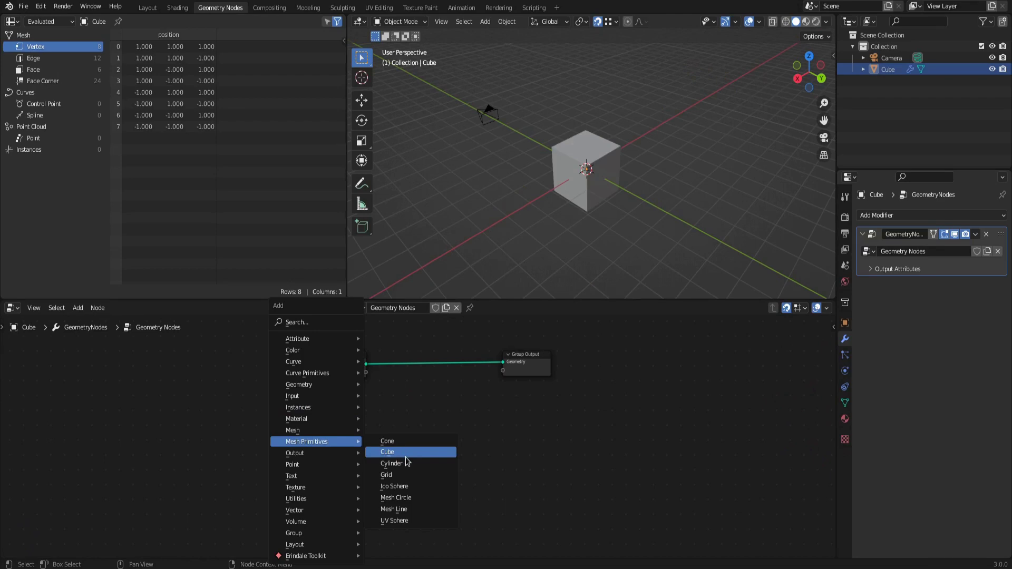
click(397, 474)
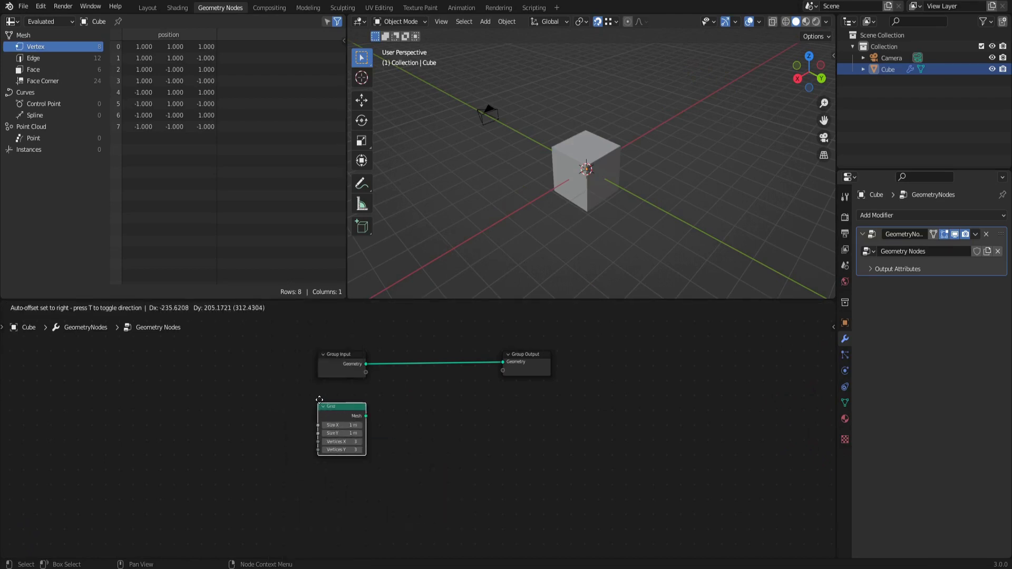
click(319, 385)
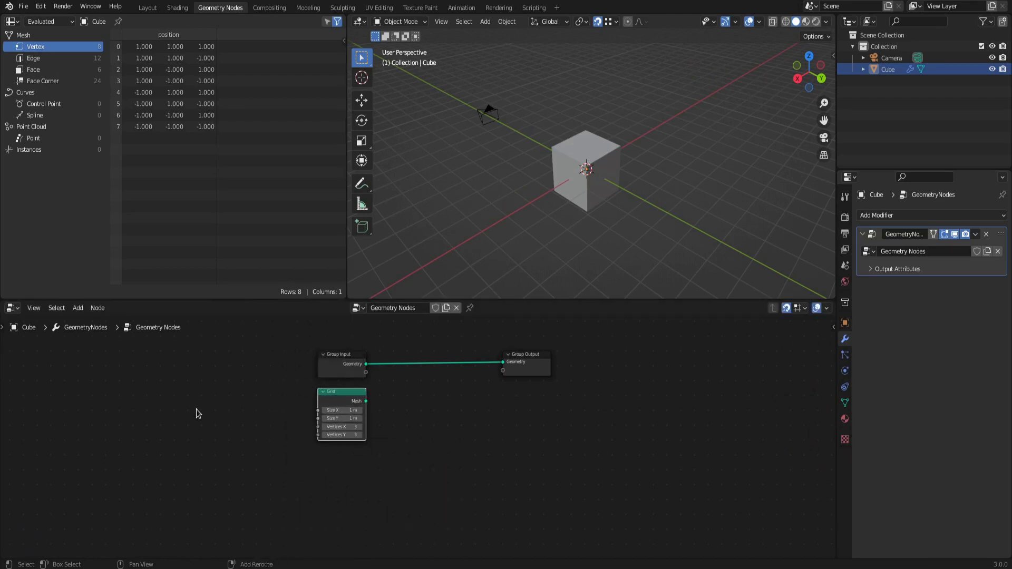
Add a Value node set to 64 and link it through a reroute to the Grid's Vertices X and Vertices Y
key(shift+a)
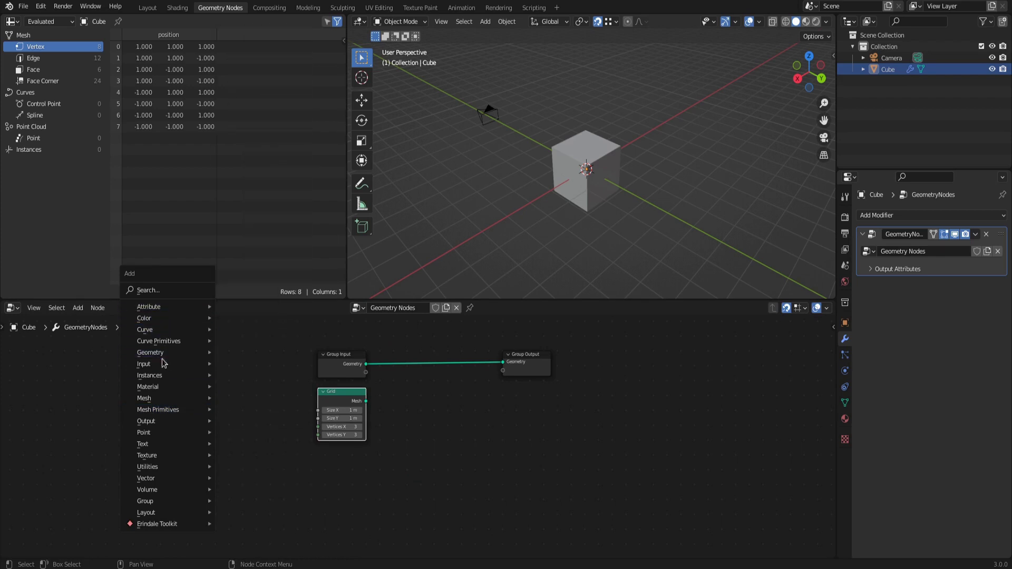
mouse_move(164, 364)
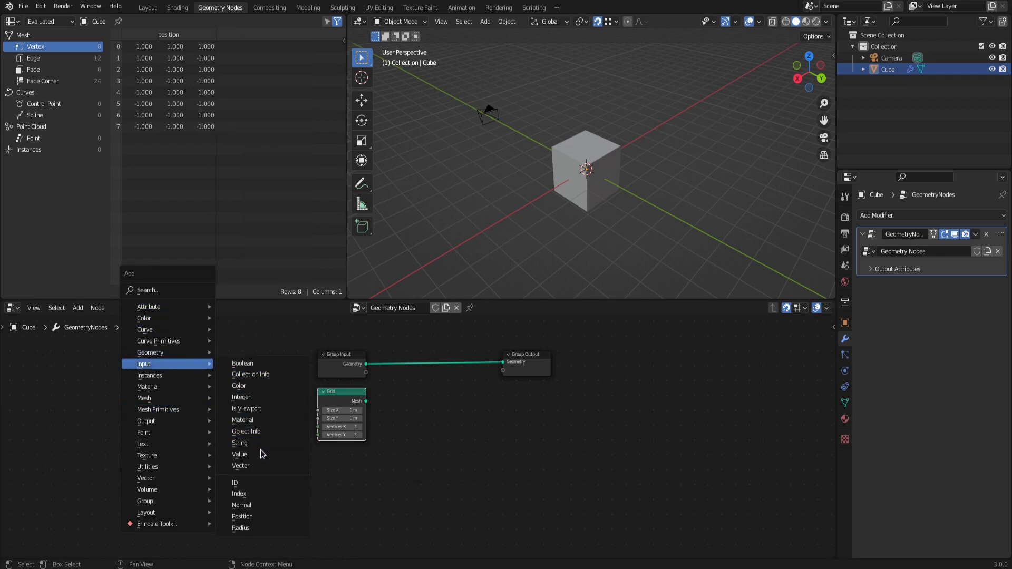
click(262, 454)
click(203, 424)
click(203, 425)
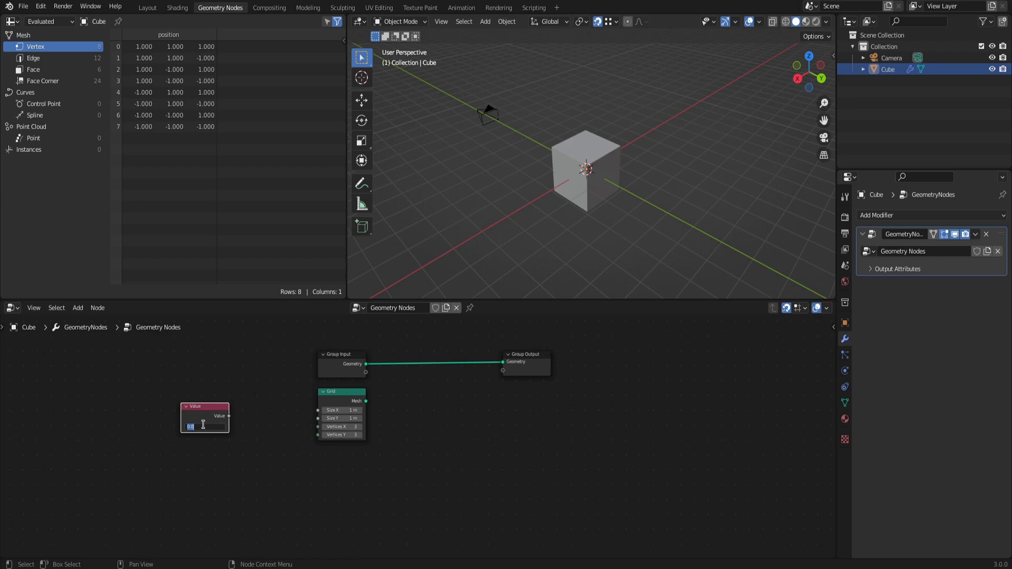
key(Return)
drag(229, 418, 318, 426)
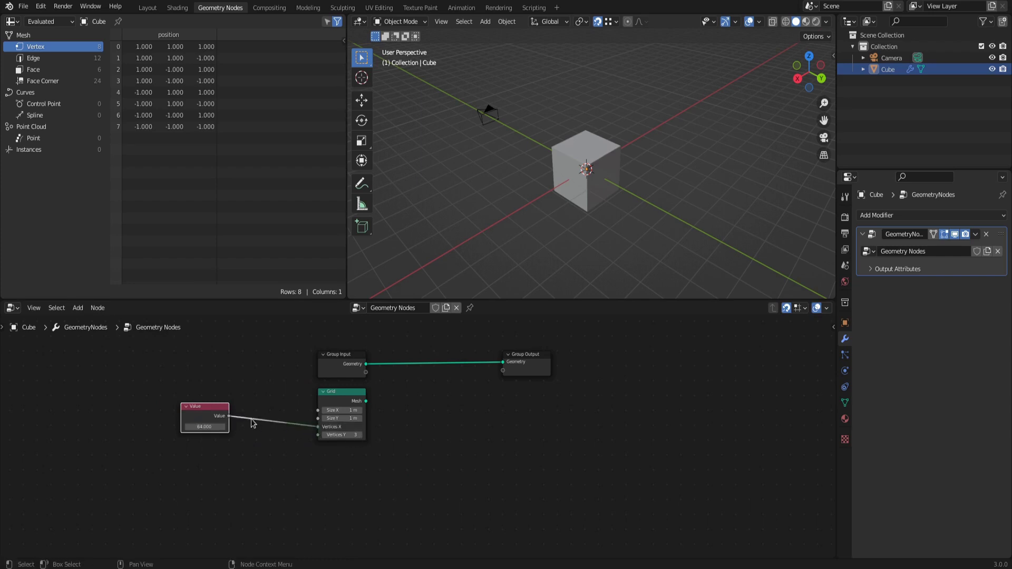
drag(229, 417, 317, 435)
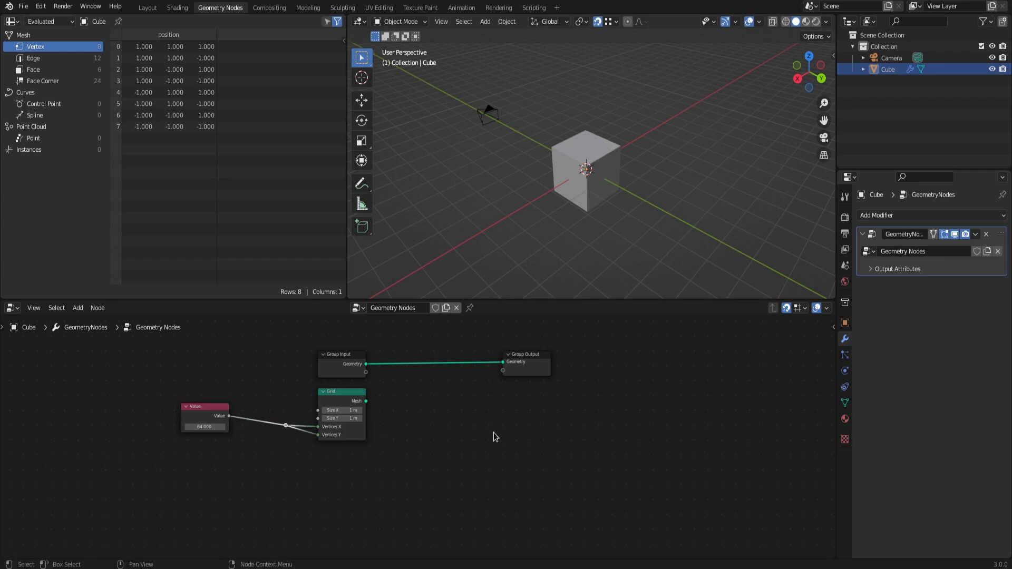
Connect the Grid's mesh to the Group Output in place of the Group Input geometry
key(shift+a)
mouse_move(448, 422)
key(Escape)
drag(364, 401, 502, 362)
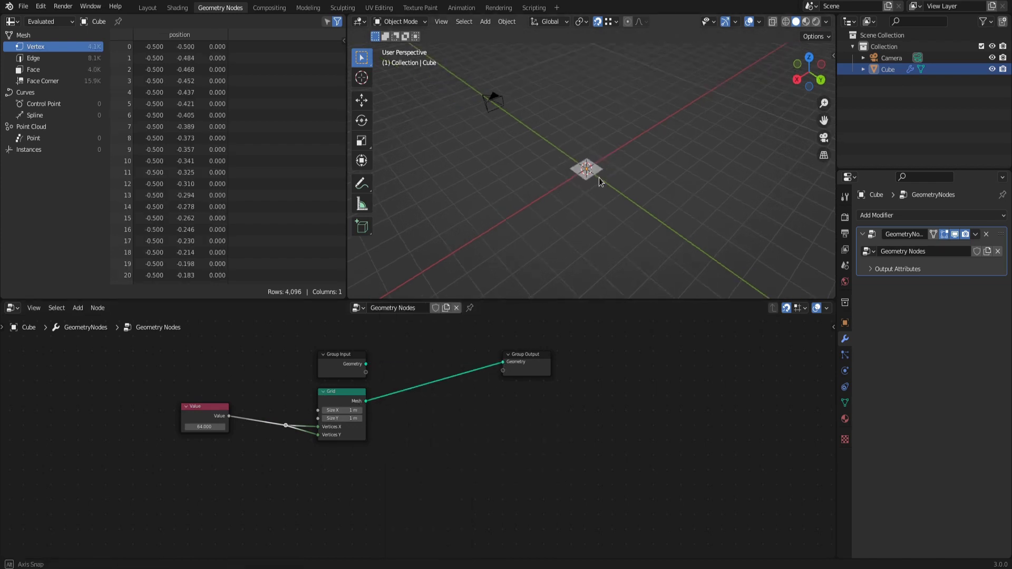
scroll(602, 172, up, 8)
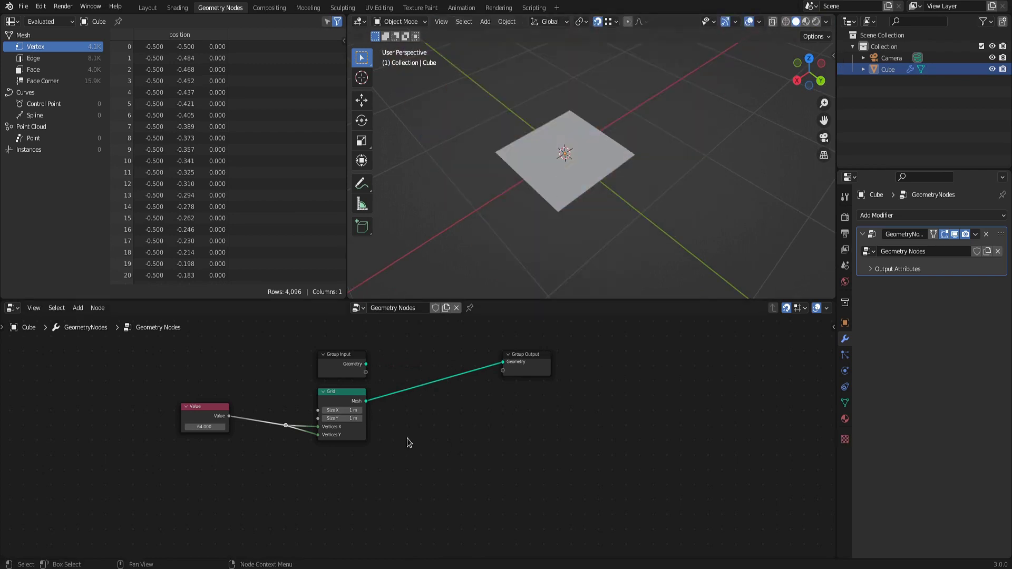
Insert a Mesh to Points node between the Grid and Group Output, and move Group Output further away to make room
key(shift+a)
mouse_move(397, 453)
mouse_move(369, 409)
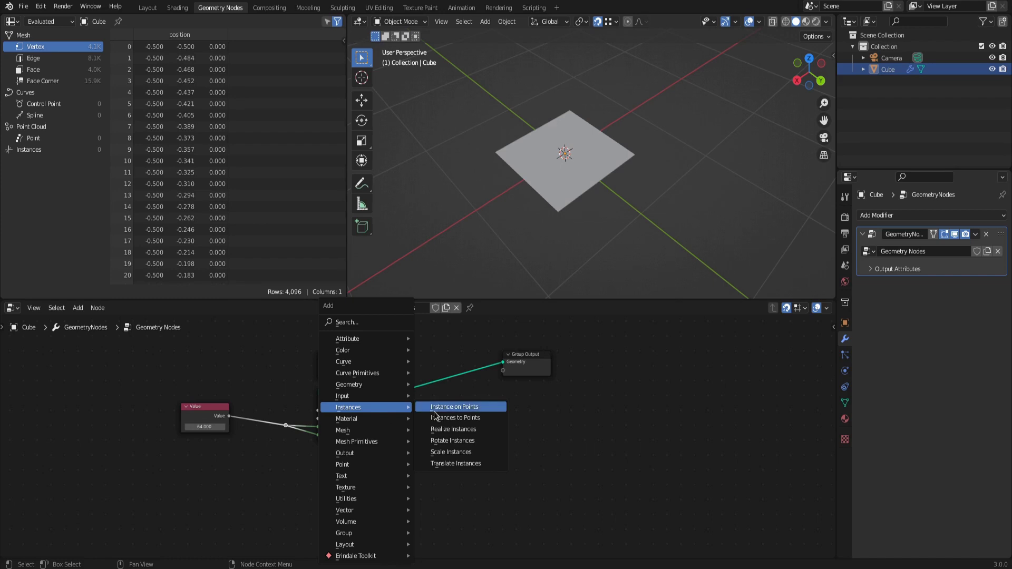
mouse_move(380, 431)
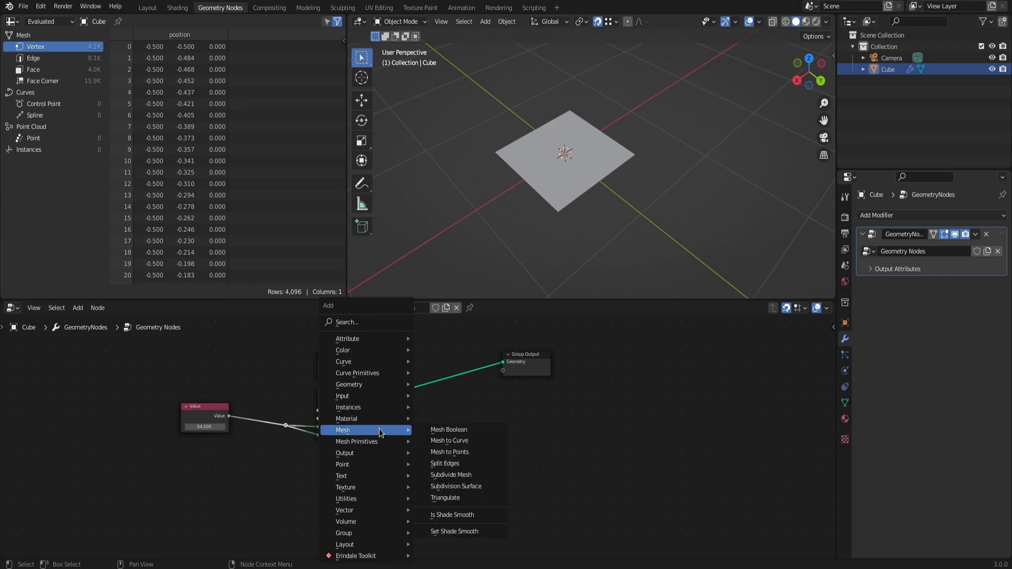
click(450, 452)
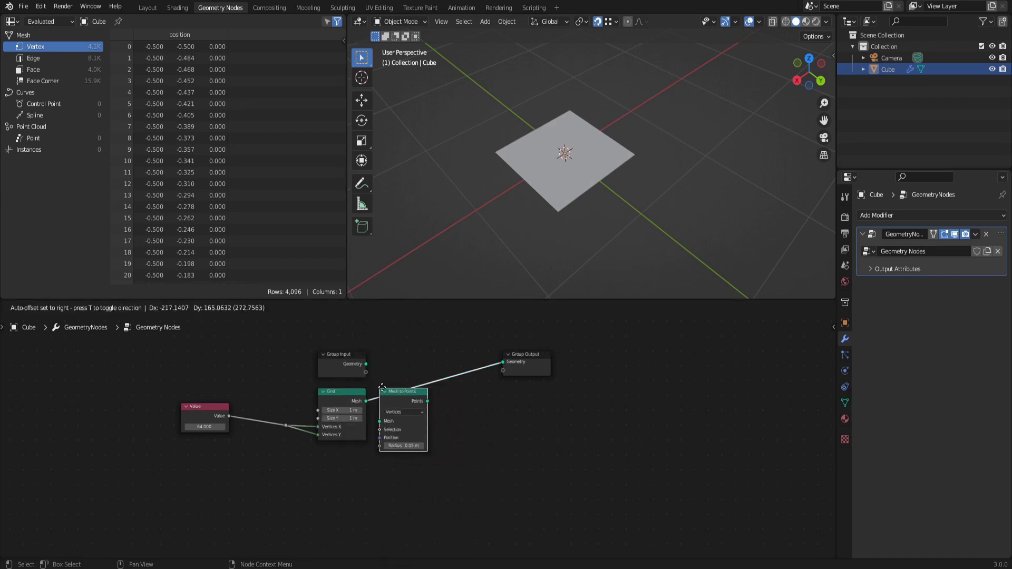
click(395, 388)
scroll(558, 147, up, 3)
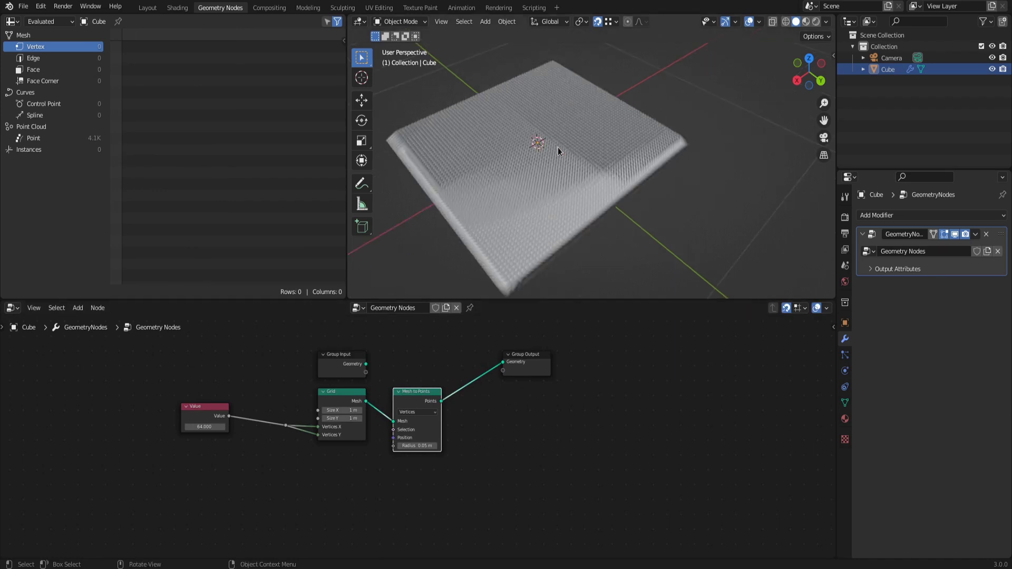
drag(513, 352, 554, 352)
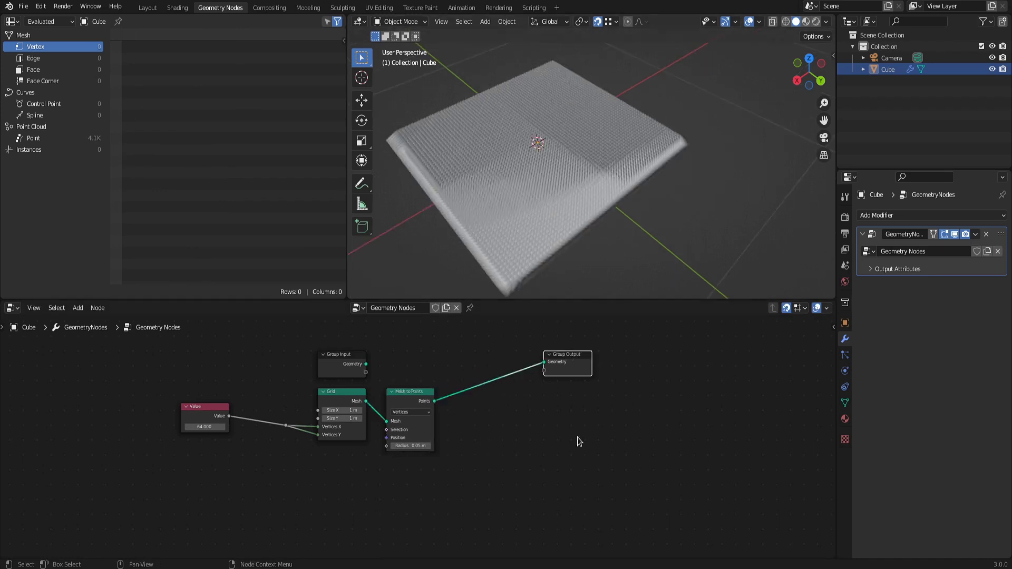
Insert an Instance on Points node between Mesh to Points and Group Output
key(shift+a)
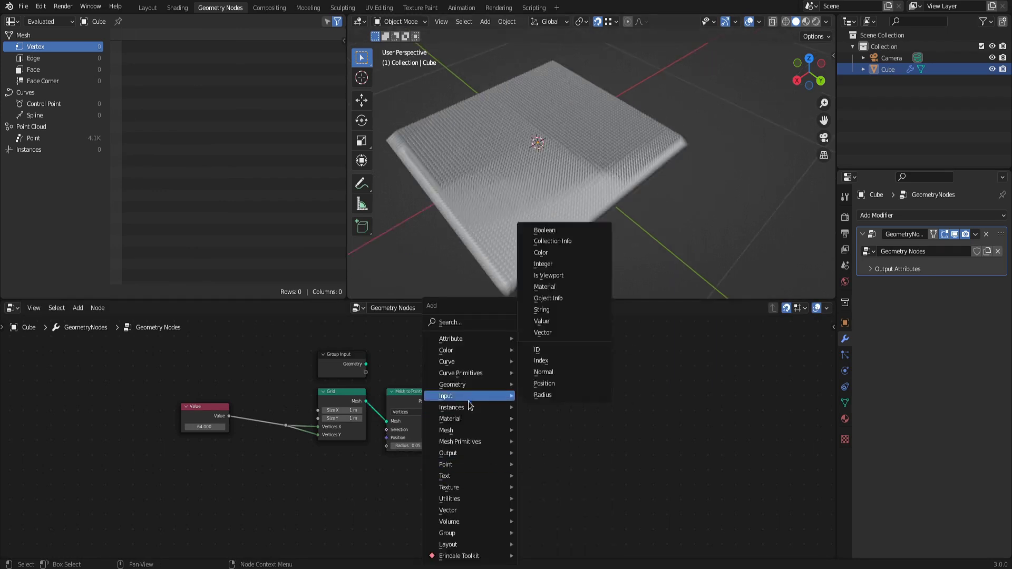
mouse_move(468, 409)
click(558, 406)
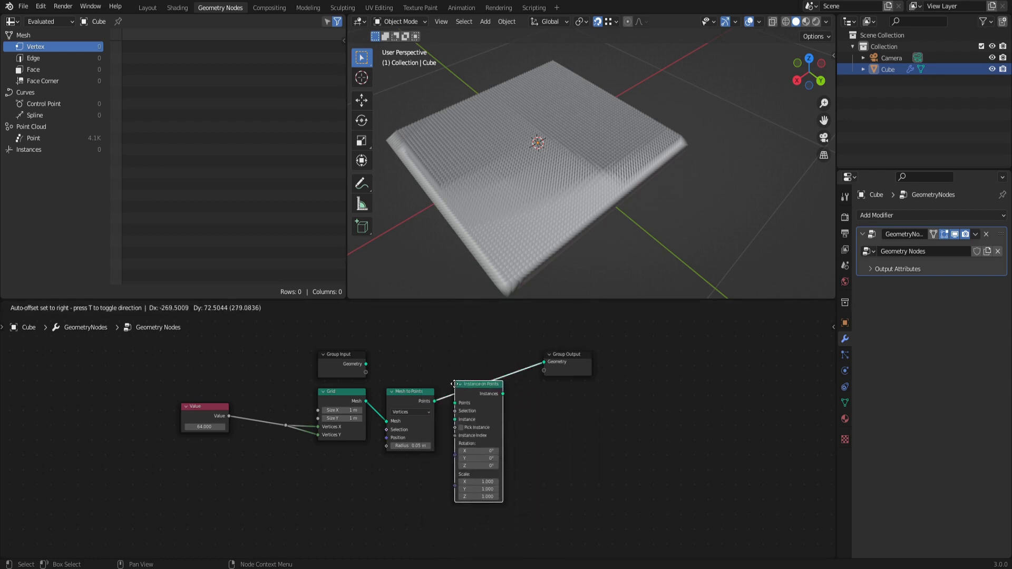
click(470, 393)
Add a Cube mesh primitive node below the Grid node and connect its Mesh to the Instance input of Instance on Points
key(shift+a)
mouse_move(357, 441)
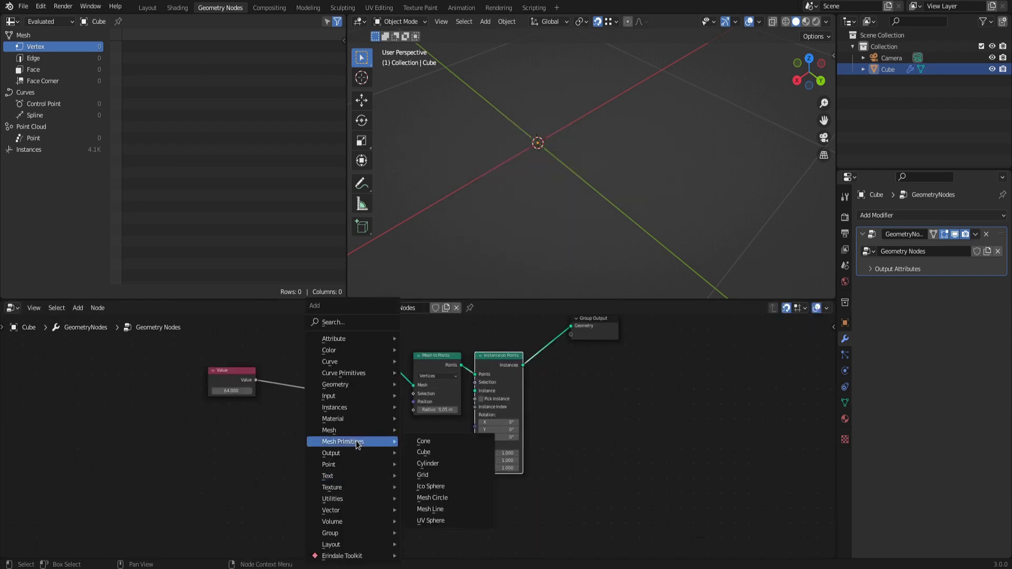
click(423, 452)
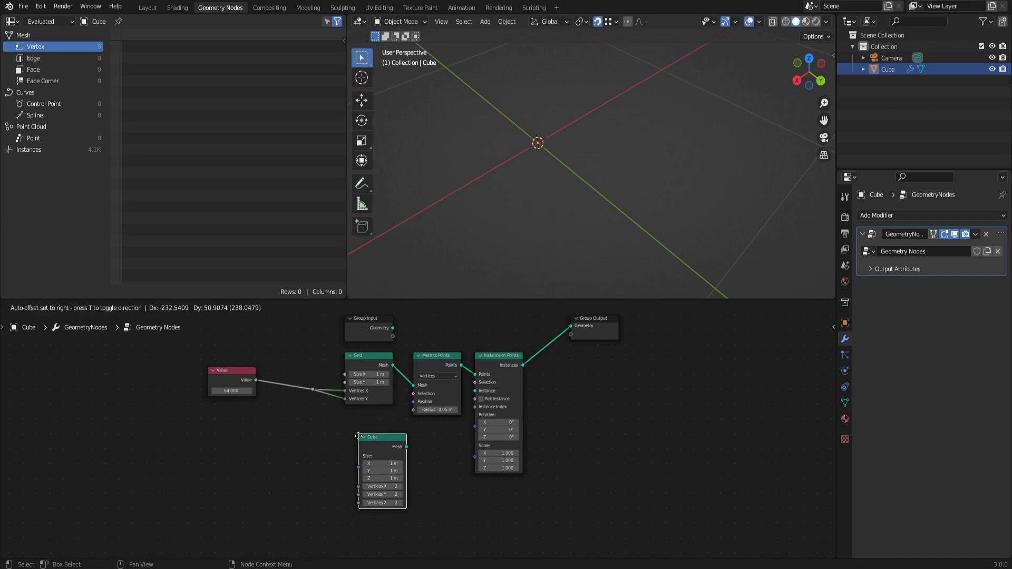
click(358, 437)
drag(407, 448, 487, 388)
Set the X, Y and Z scale of the Instance on Points node to 0.01
scroll(577, 203, down, 5)
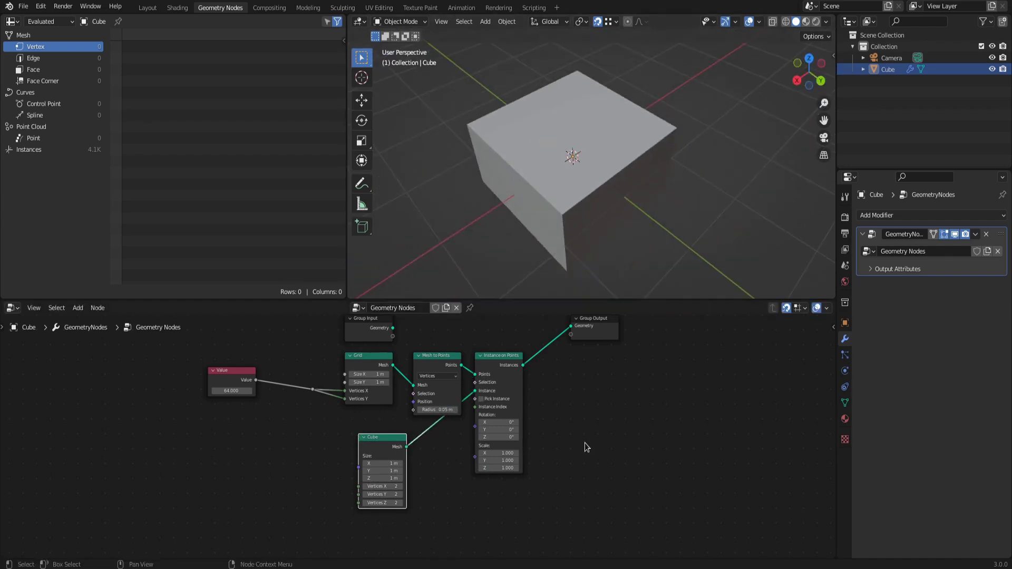
scroll(580, 448, up, 1)
drag(508, 457, 509, 473)
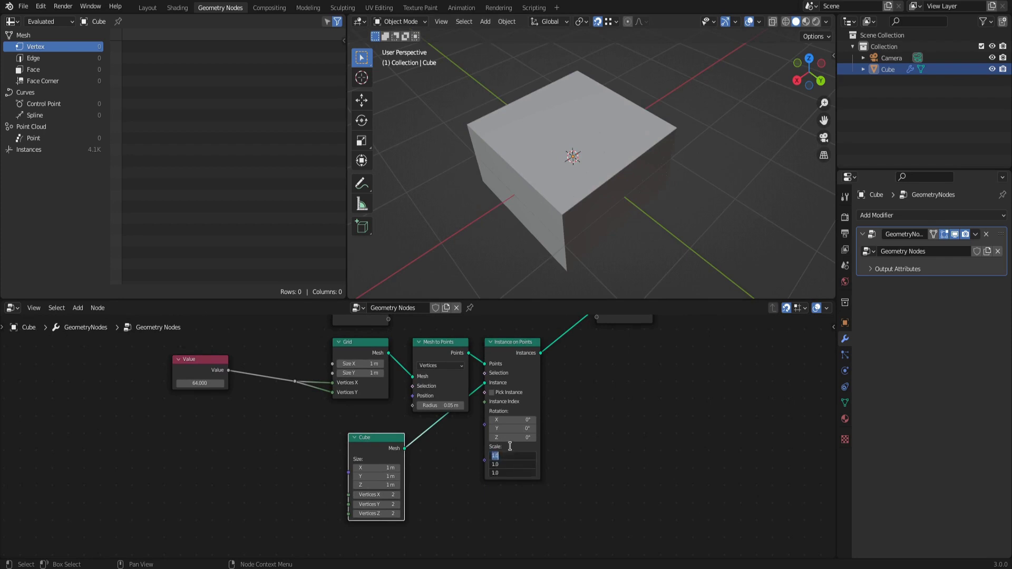
text(.01)
key(Return)
Clear the camera's location and rotation, raise it along Z to about 3.96 m, and look through it at the grid
scroll(584, 185, up, 5)
middle_drag(583, 197, 578, 227)
key(KP_0)
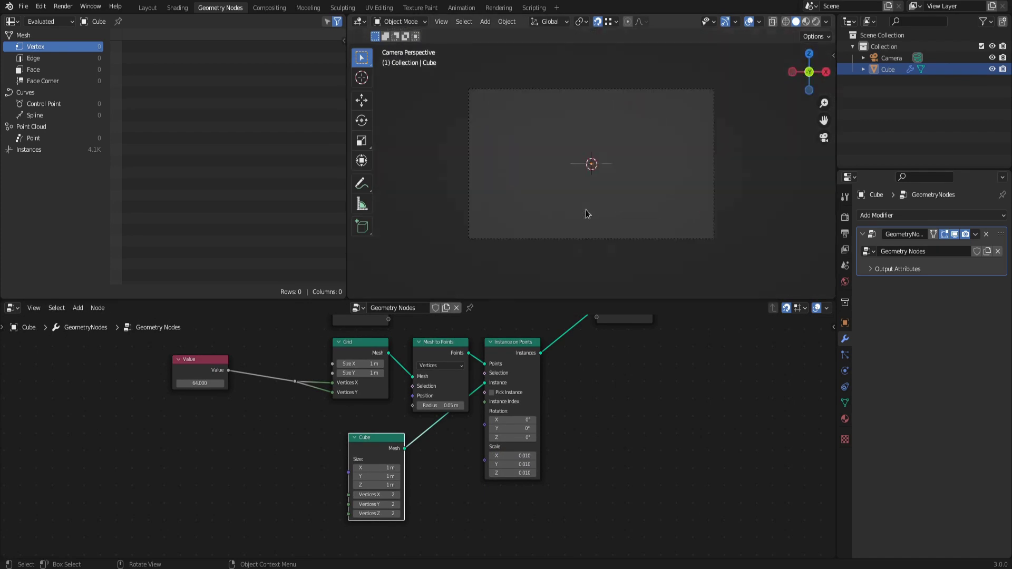
key(KP_0)
scroll(586, 211, down, 6)
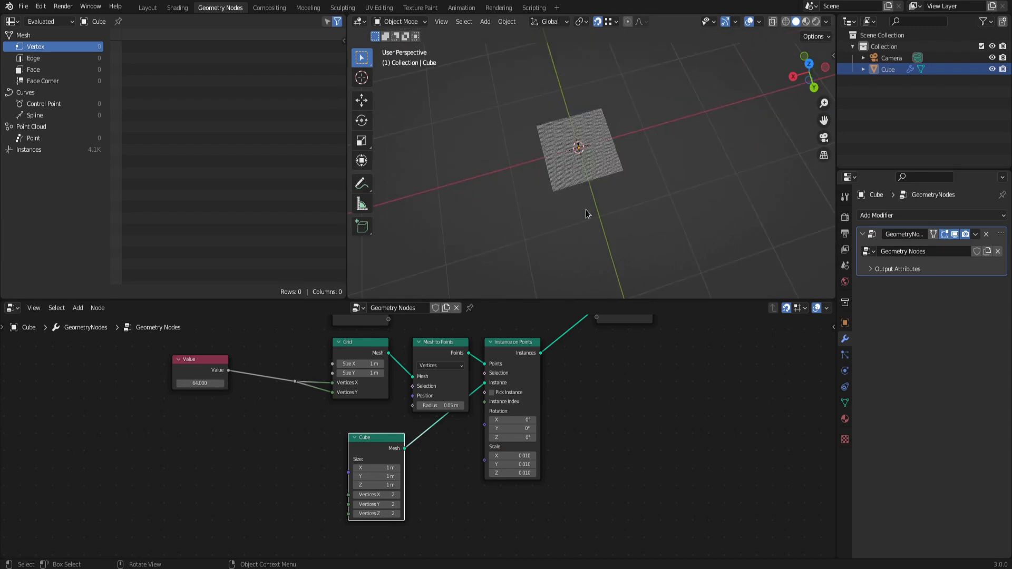
middle_drag(569, 205, 612, 162)
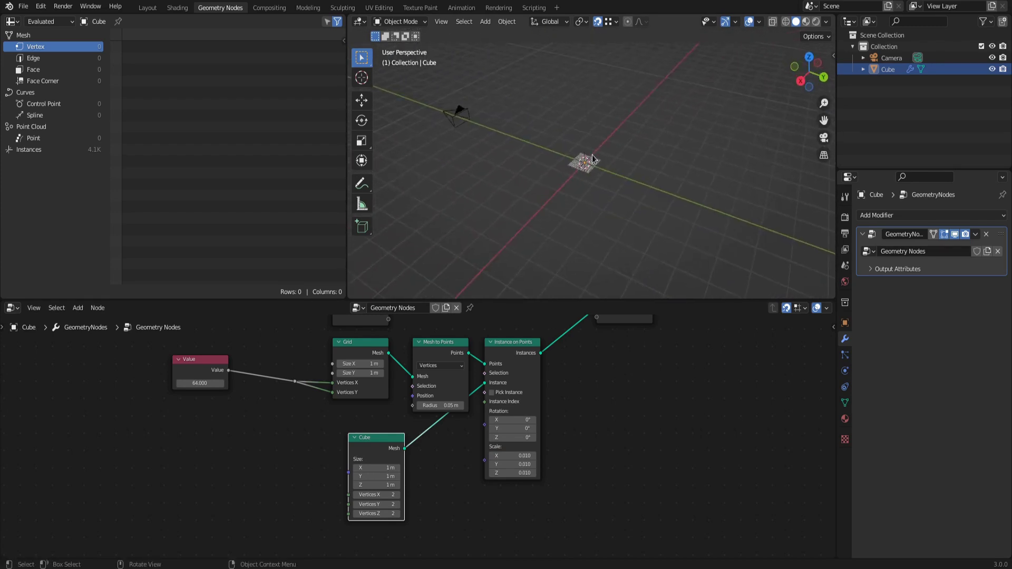
click(458, 117)
key(alt+g)
key(alt+r)
key(g)
key(z)
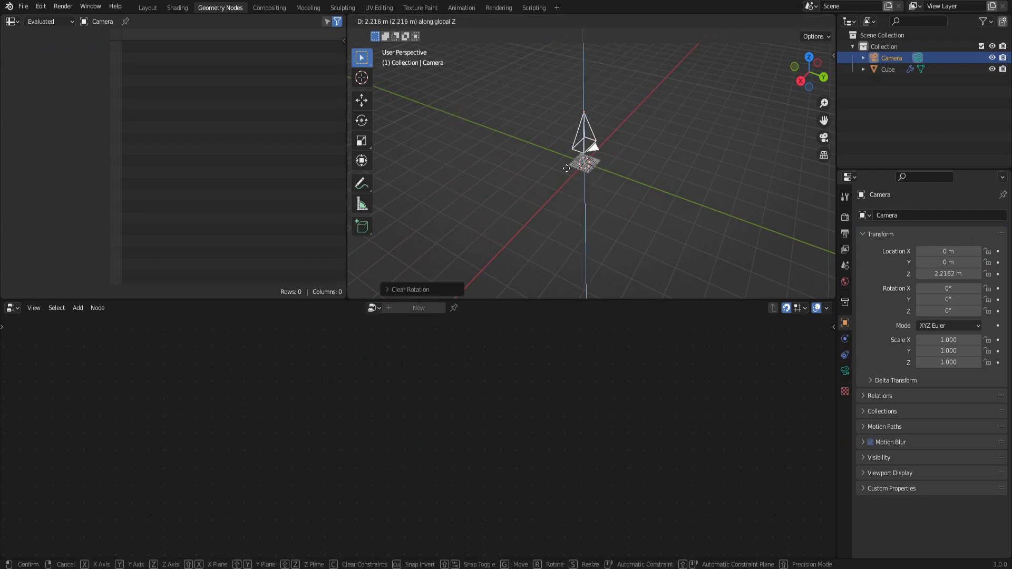
click(567, 127)
key(KP_0)
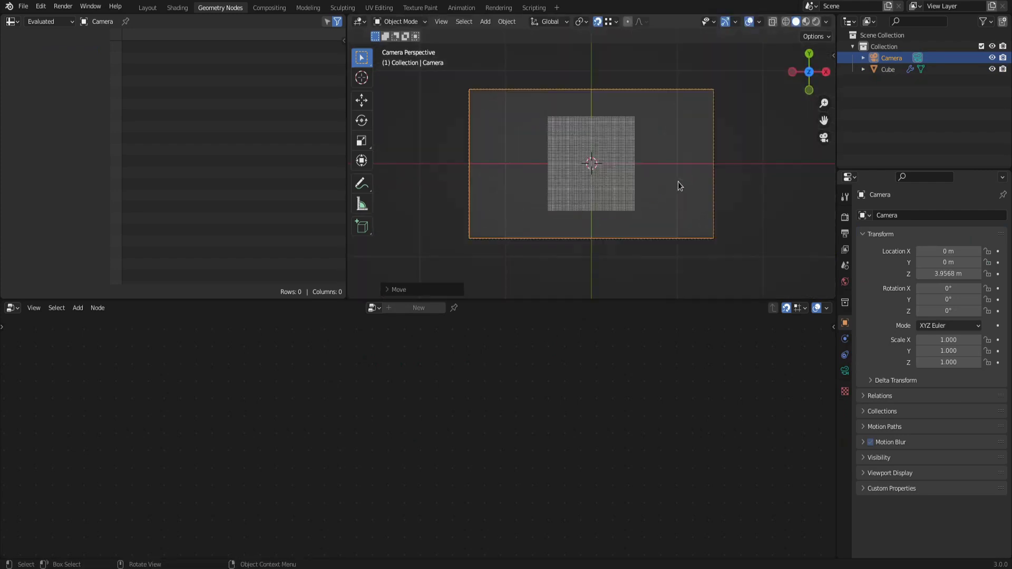
Set the scene's output Resolution X to 1080 px for a square frame
click(845, 234)
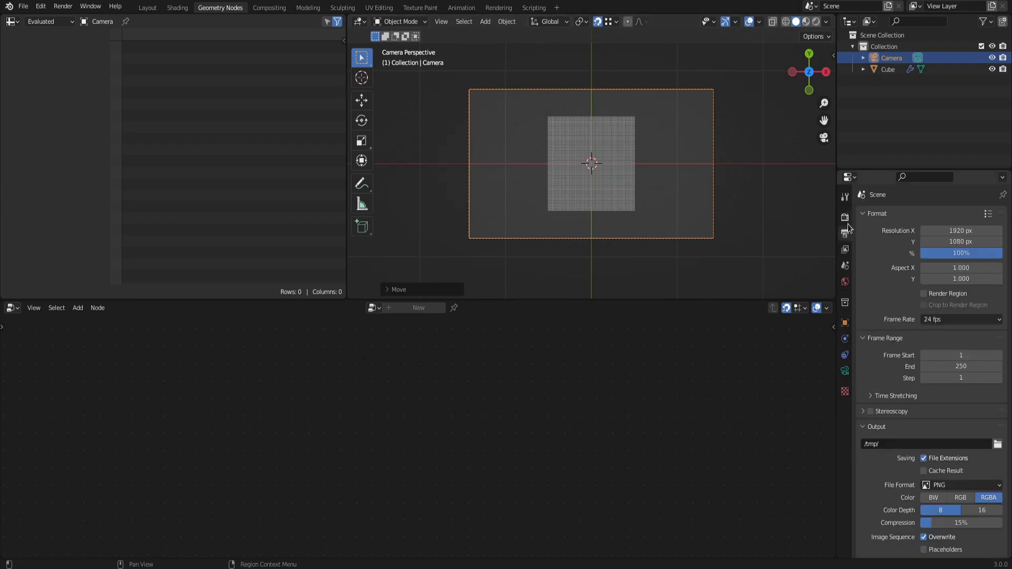
click(965, 231)
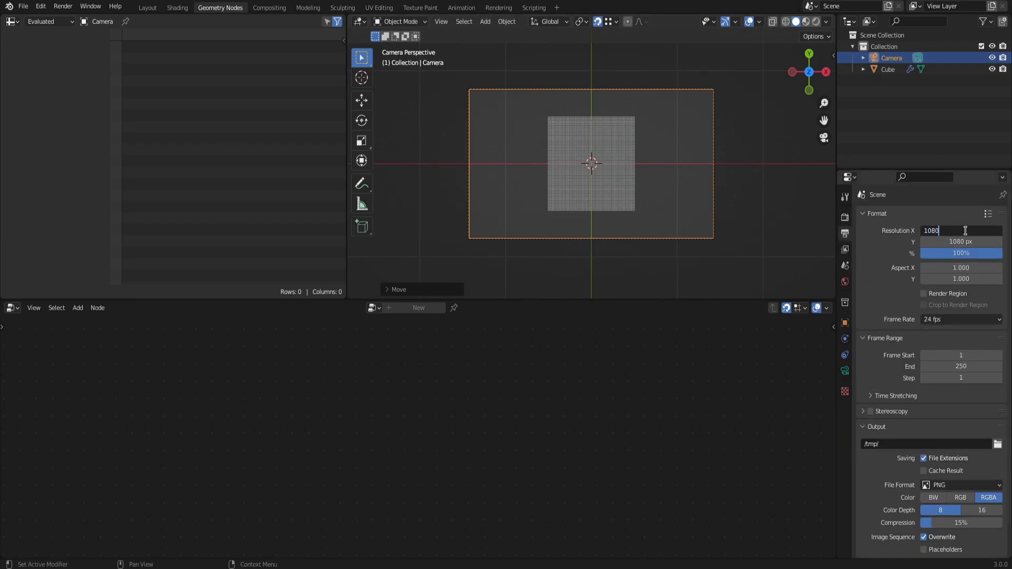
key(Return)
Move the camera 2 m down along the global Z axis, closer to the grid
key(g)
key(z)
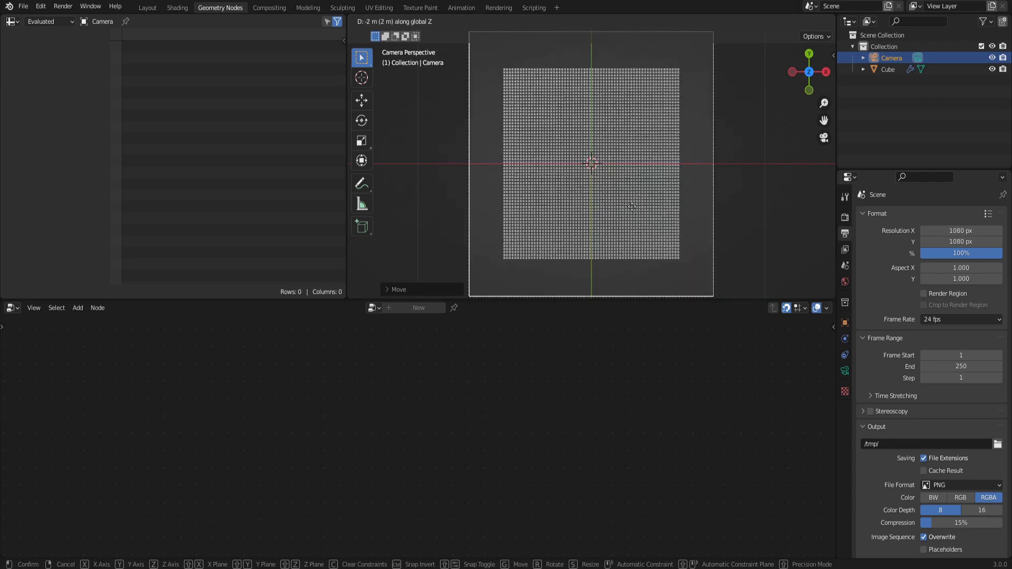
click(632, 206)
Select the grid object, tidy its node layout, and insert a Scale Instances node between Instance on Points and Group Output
click(631, 207)
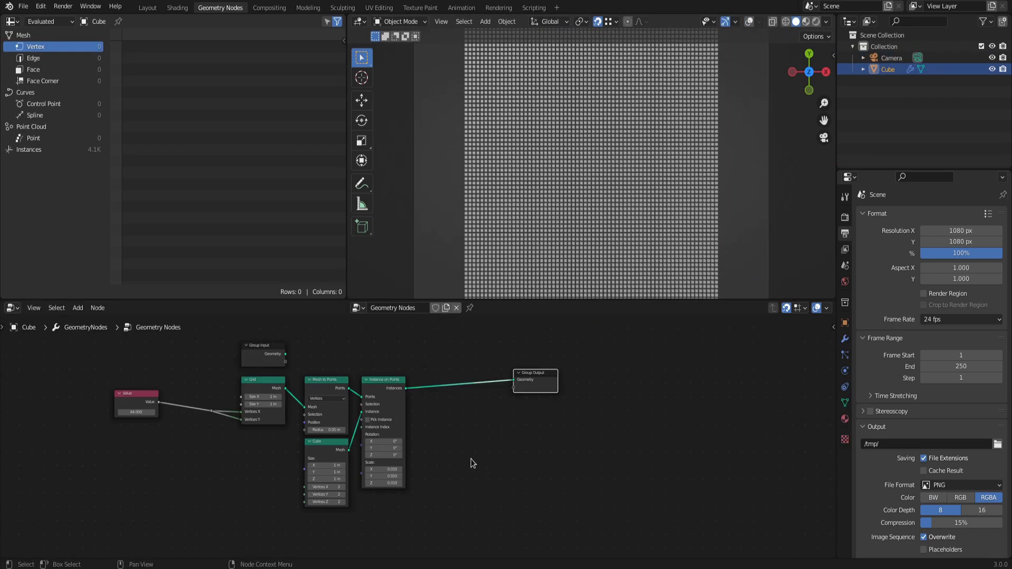
middle_drag(485, 451, 461, 423)
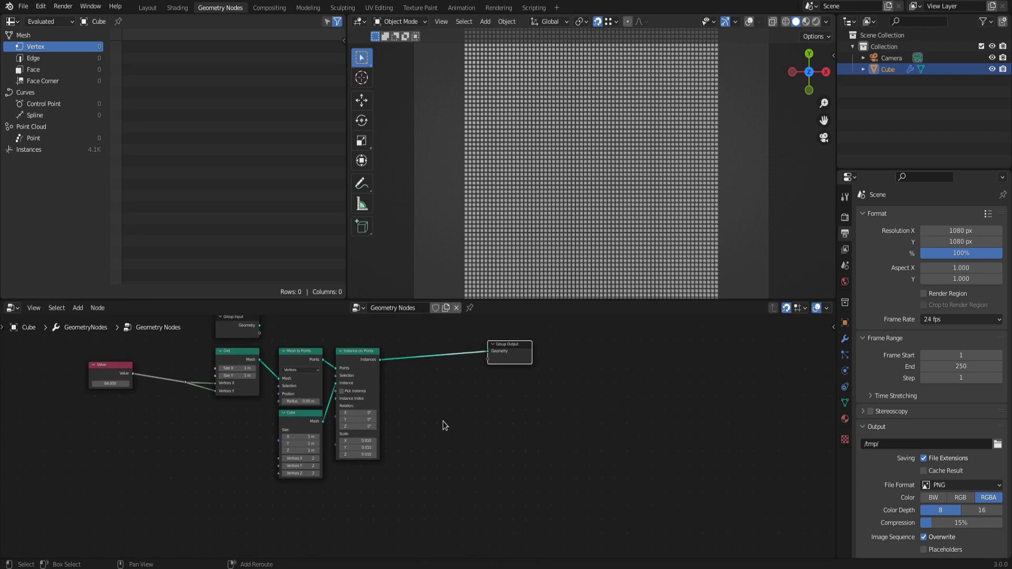
key(shift+a)
mouse_move(438, 421)
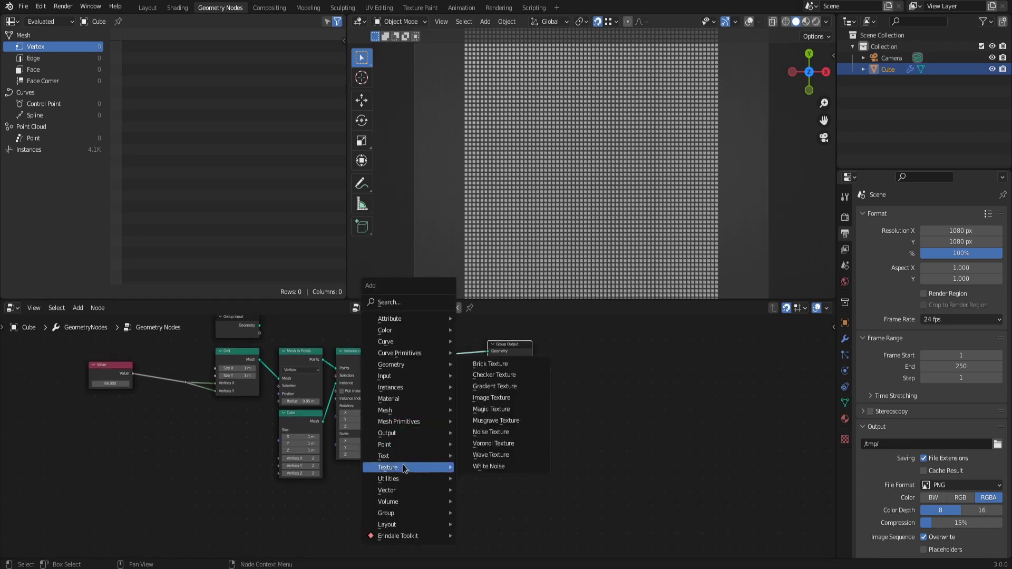
mouse_move(400, 388)
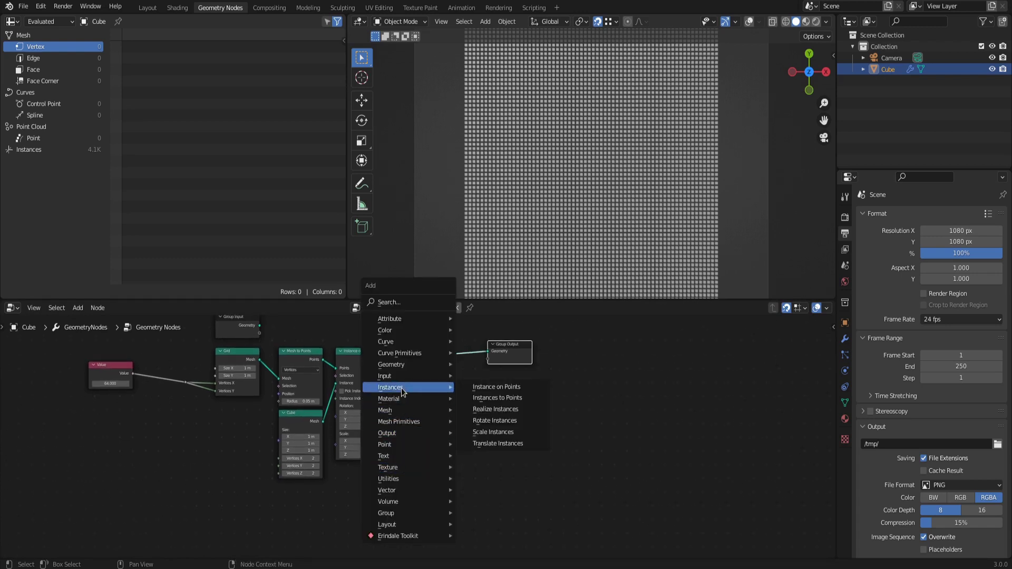
click(505, 433)
drag(425, 345, 444, 351)
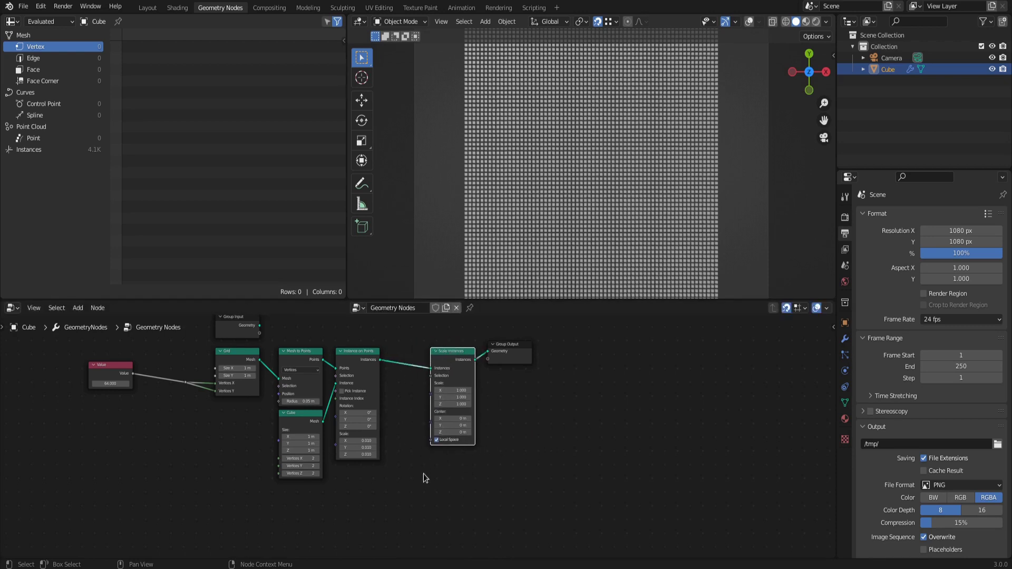
Set all Instance on Points scale values to 1 and all Scale Instances scale values to 0.01
drag(358, 440, 358, 454)
text(1)
key(Return)
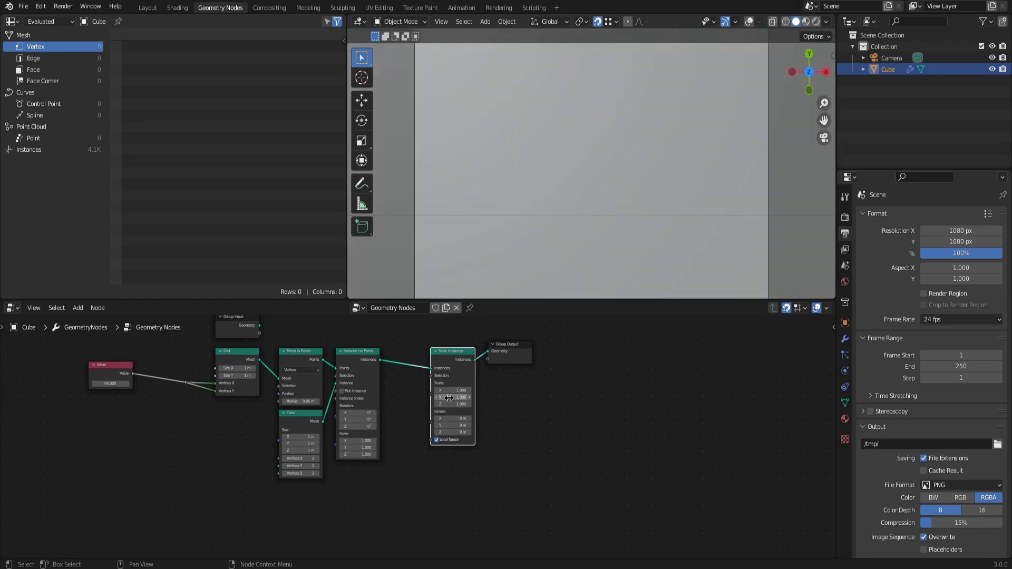
drag(453, 390, 454, 404)
text(.0)
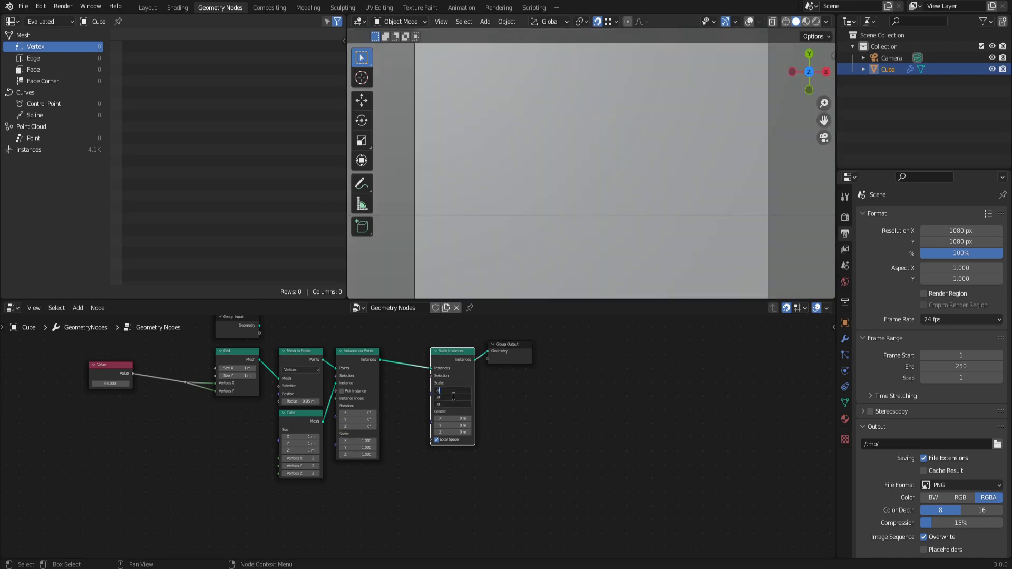
text(.01)
key(Return)
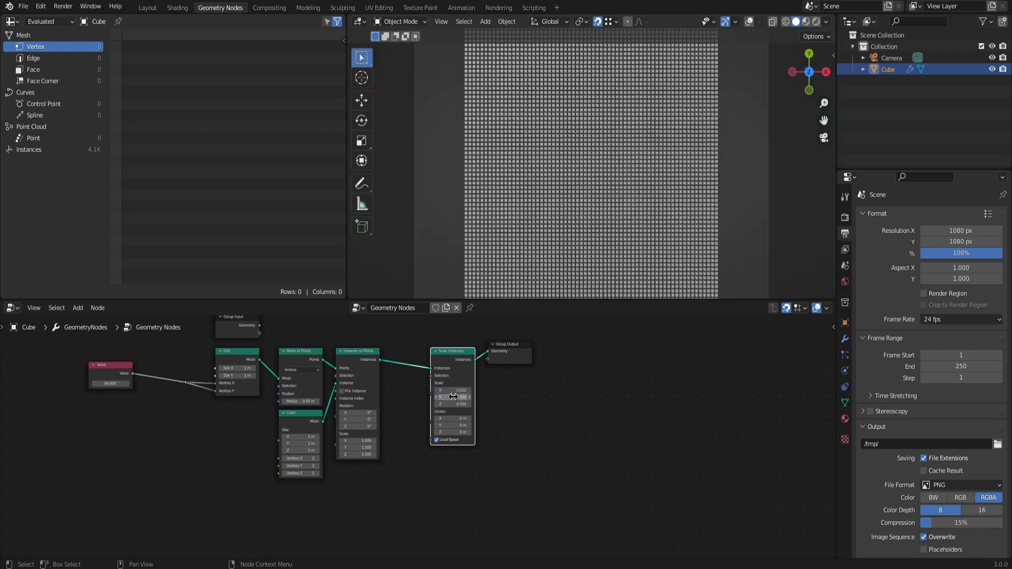
Add an Image Texture node in the empty area below the Cube node and load the image 0001.jpg into it
middle_drag(418, 527, 425, 433)
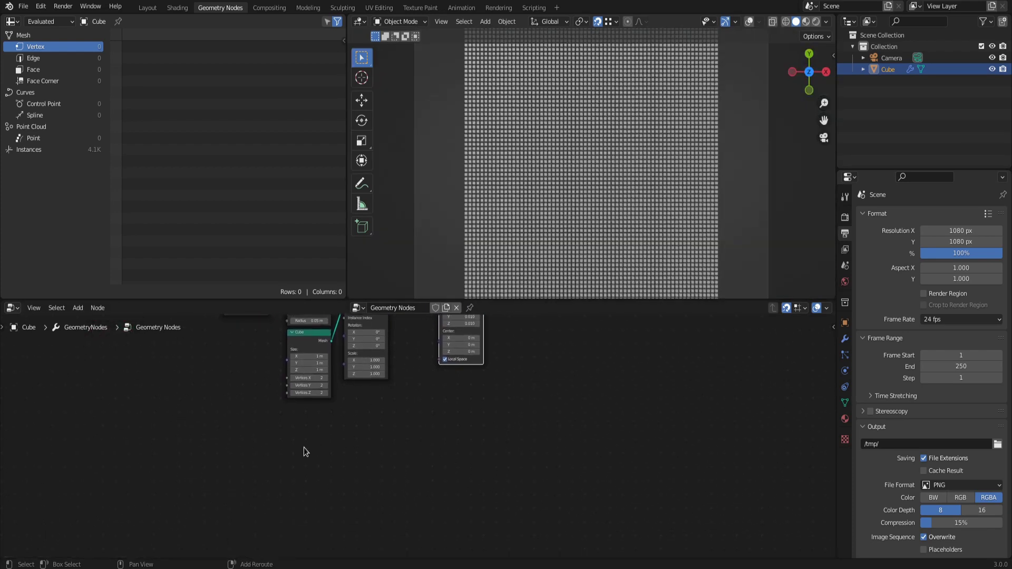
key(shift+a)
mouse_move(286, 469)
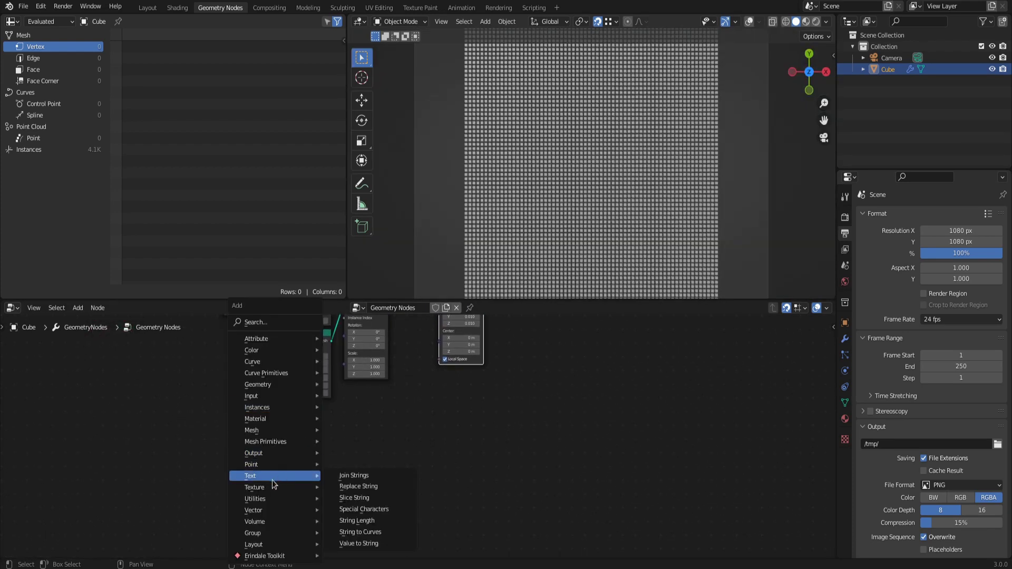
mouse_move(273, 487)
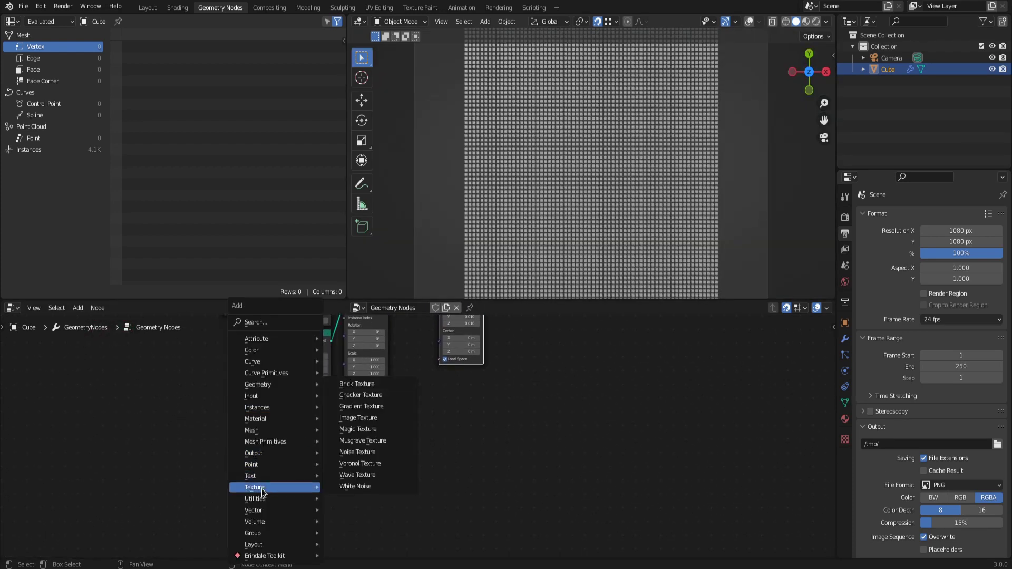
click(358, 417)
click(247, 424)
click(749, 459)
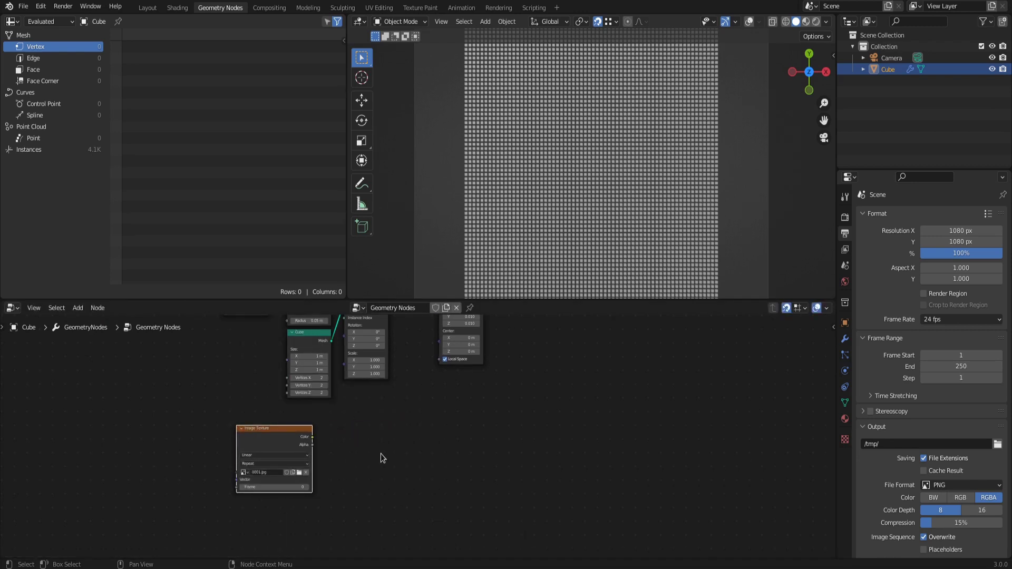
scroll(381, 454, down, 2)
middle_drag(383, 440, 352, 465)
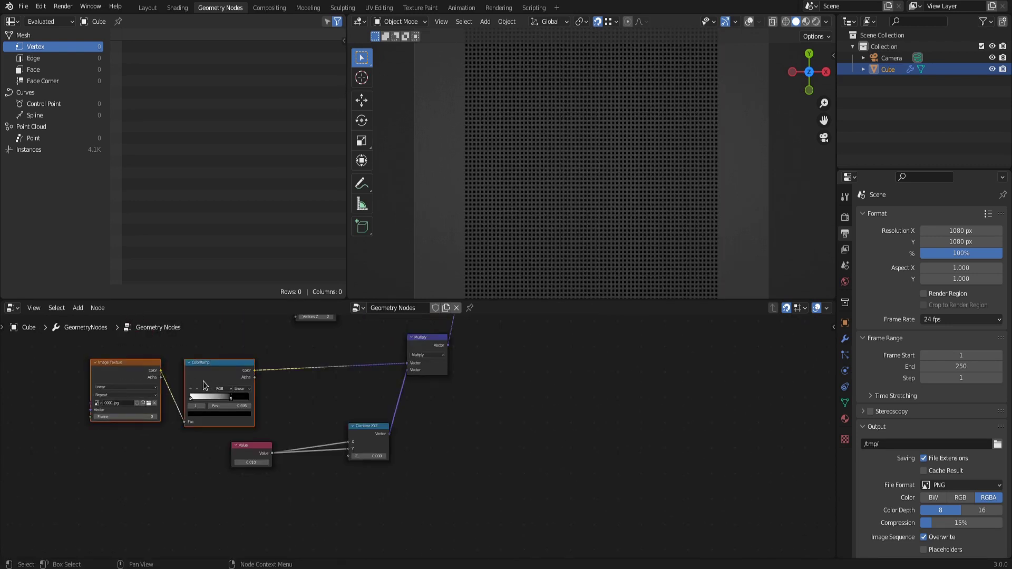
drag(205, 385, 280, 366)
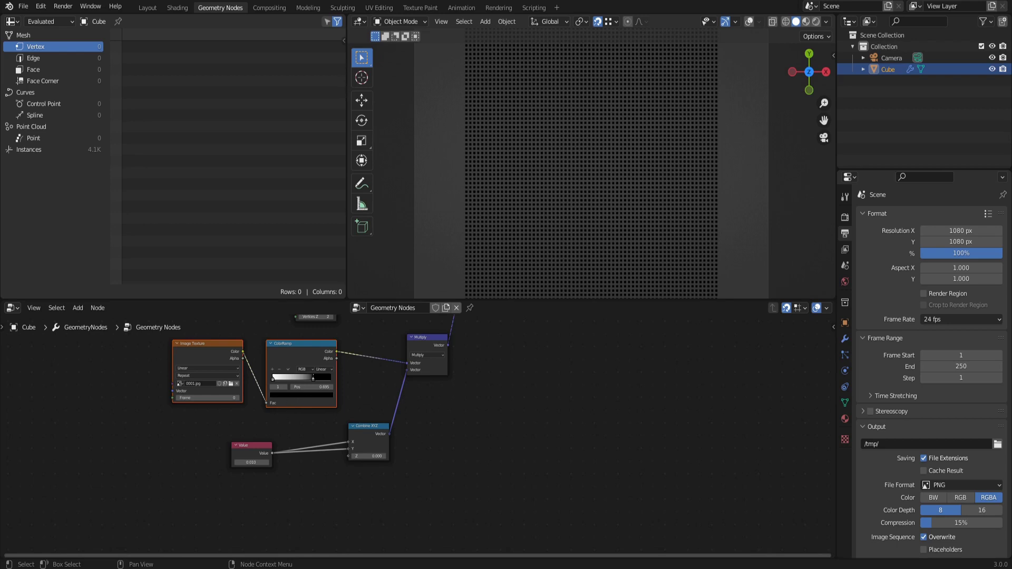
Add a Position node before the Image Texture node and connect its Position output to the texture's Vector input
middle_drag(286, 473, 290, 443)
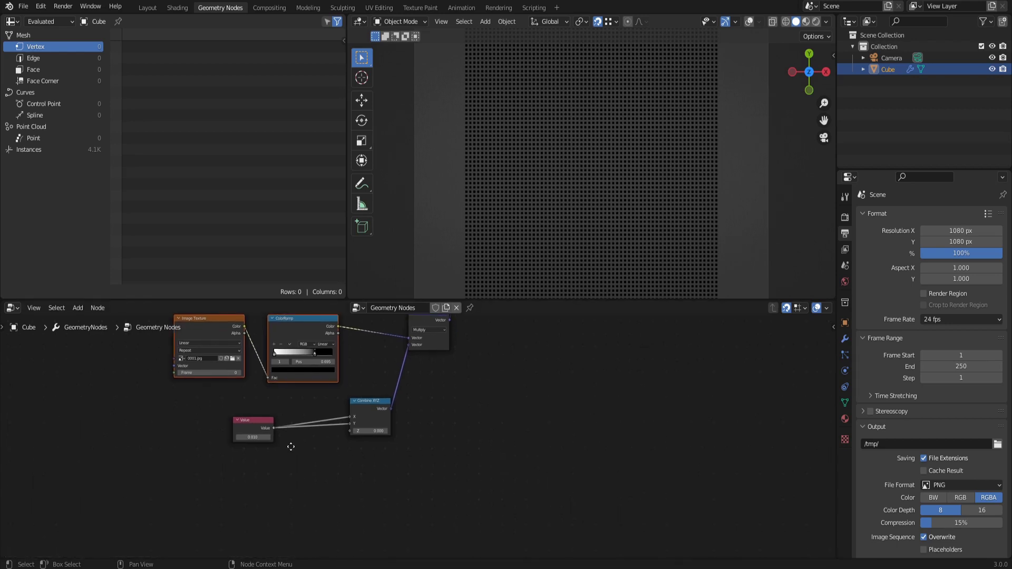
scroll(390, 478, down, 1)
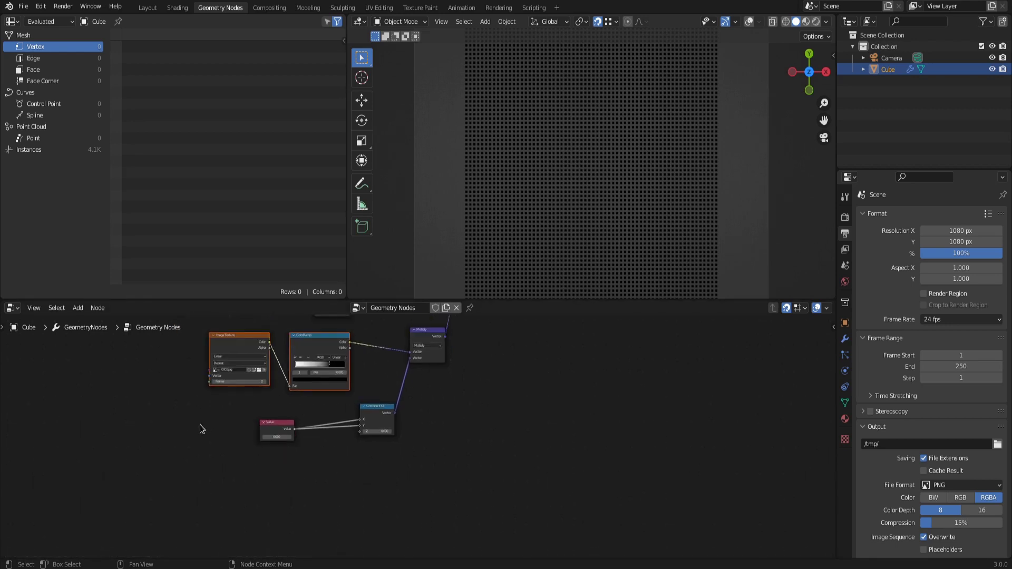
middle_drag(200, 424, 245, 447)
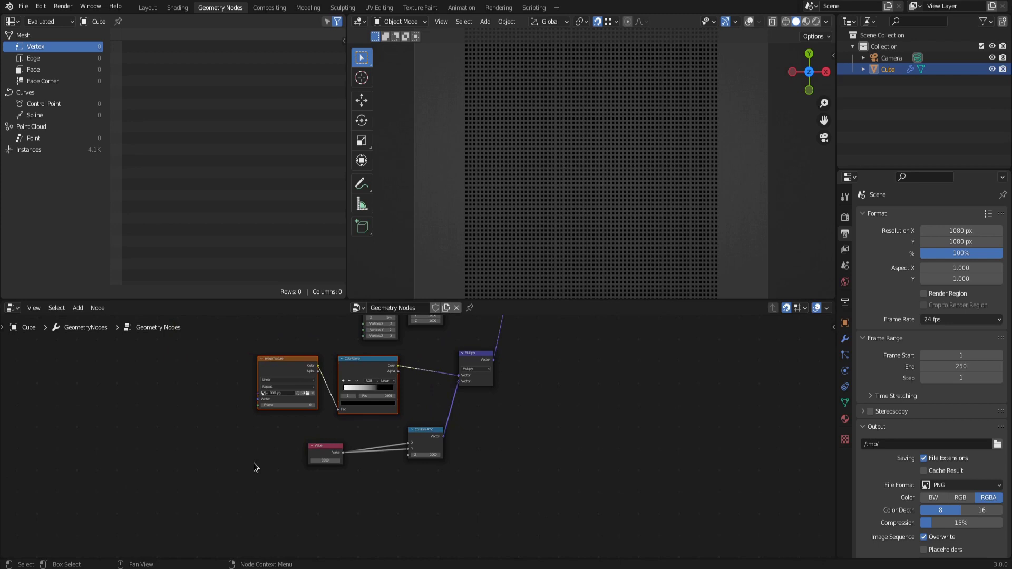
scroll(254, 462, up, 2)
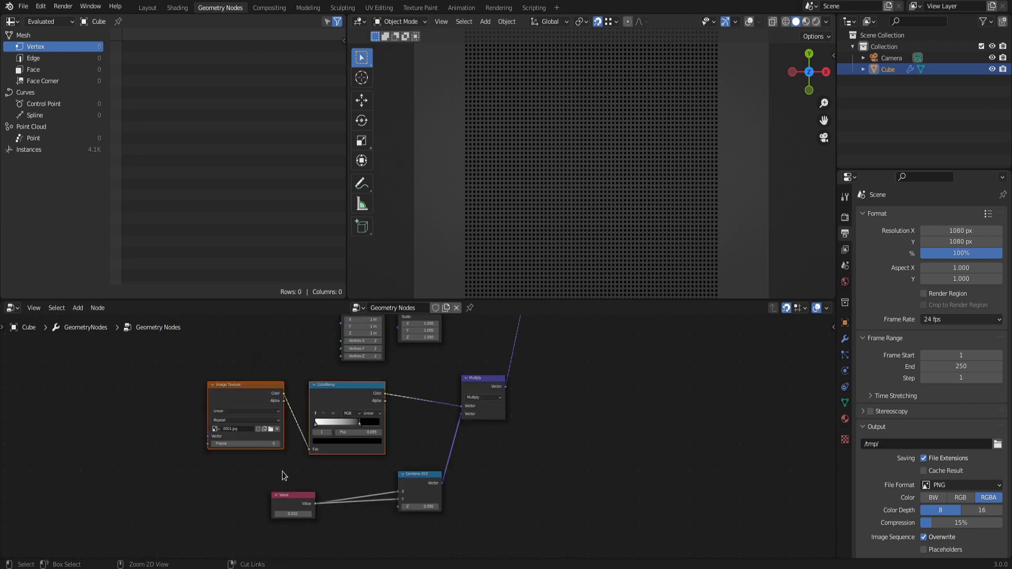
key(shift+a)
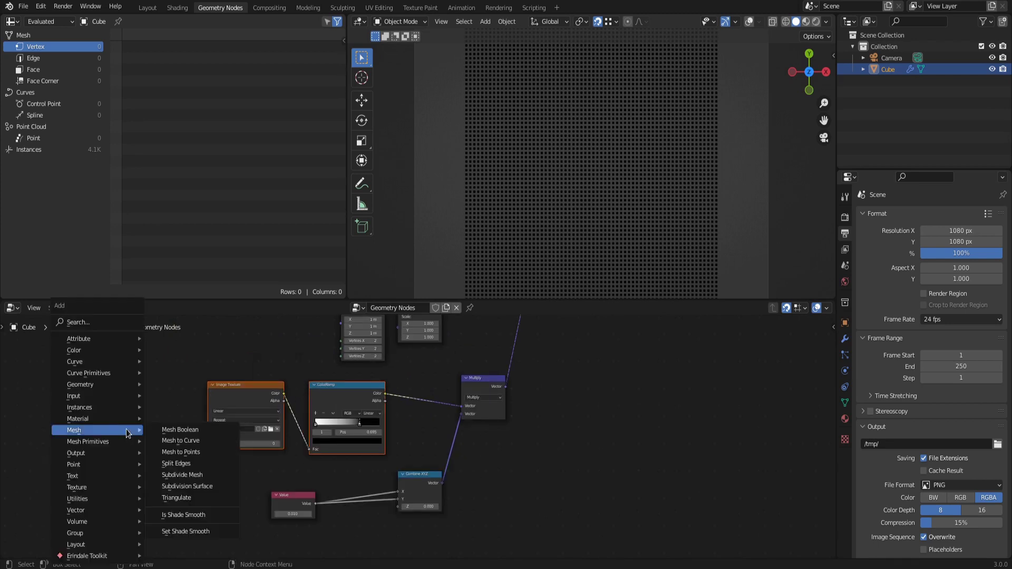
mouse_move(99, 395)
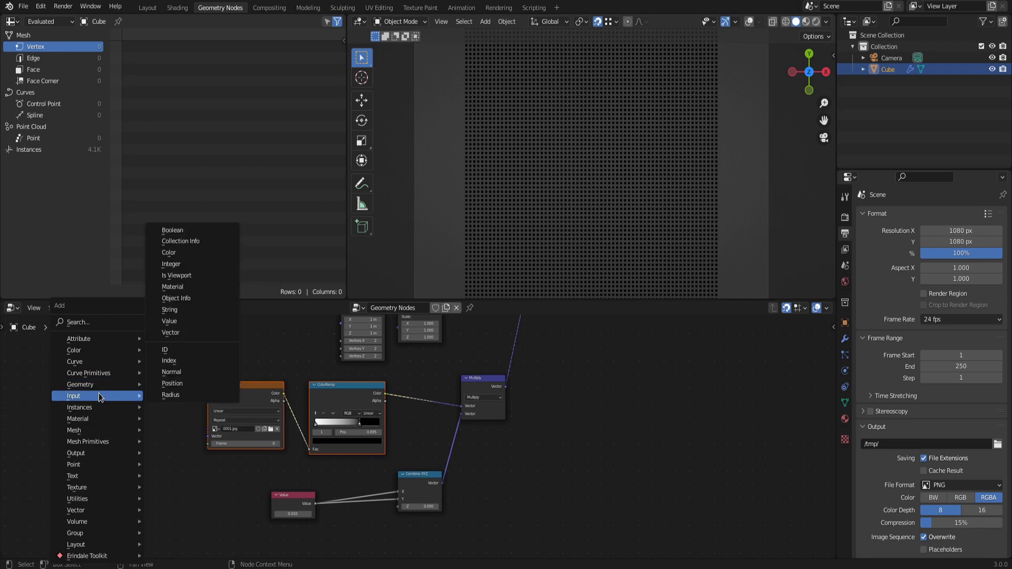
click(208, 384)
click(52, 431)
drag(119, 435, 207, 436)
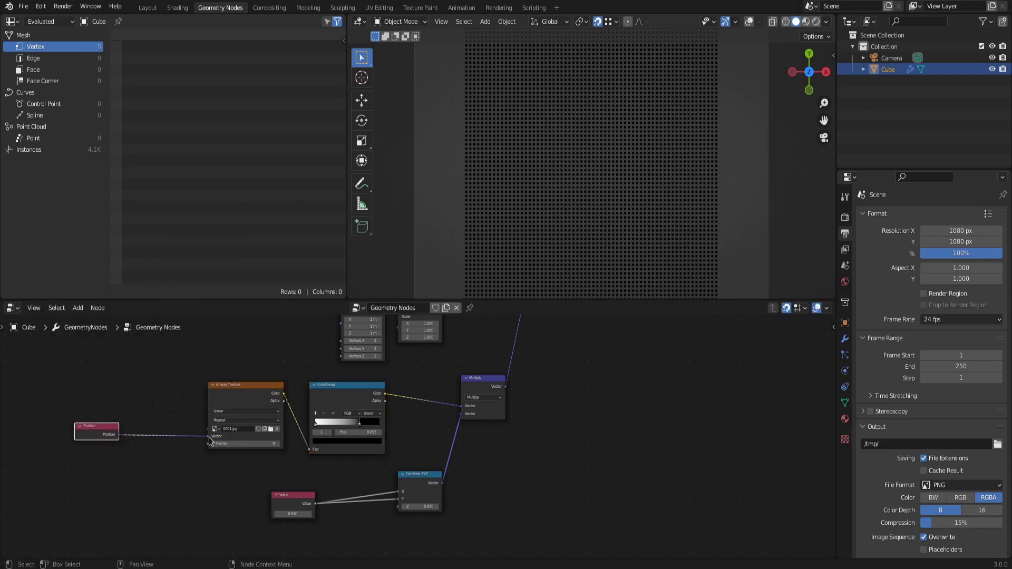
Set the Image Texture's frame to 1 and insert a copy of the Multiply node between Position and Image Texture
click(277, 445)
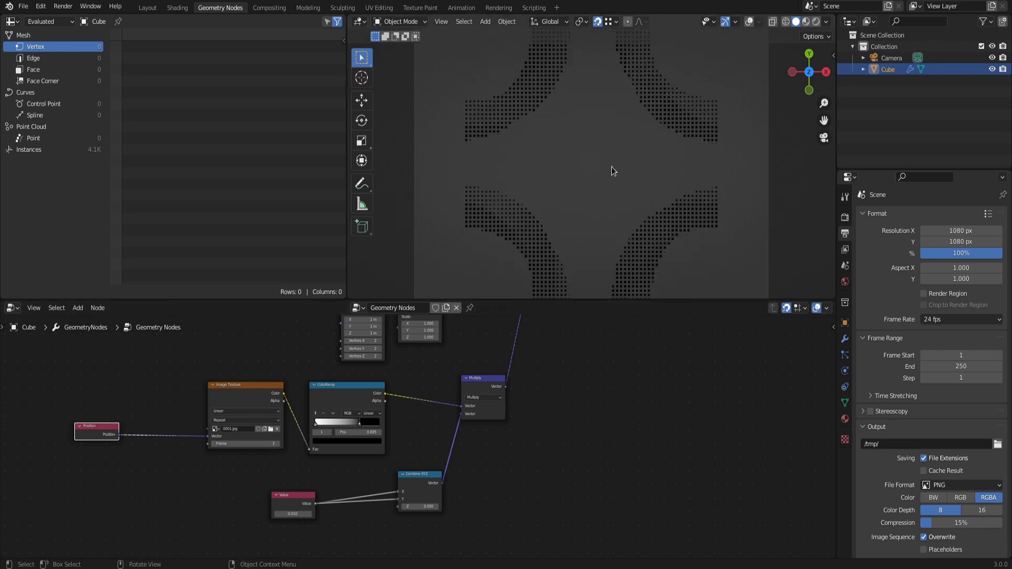
scroll(611, 167, down, 2)
key(shift+a)
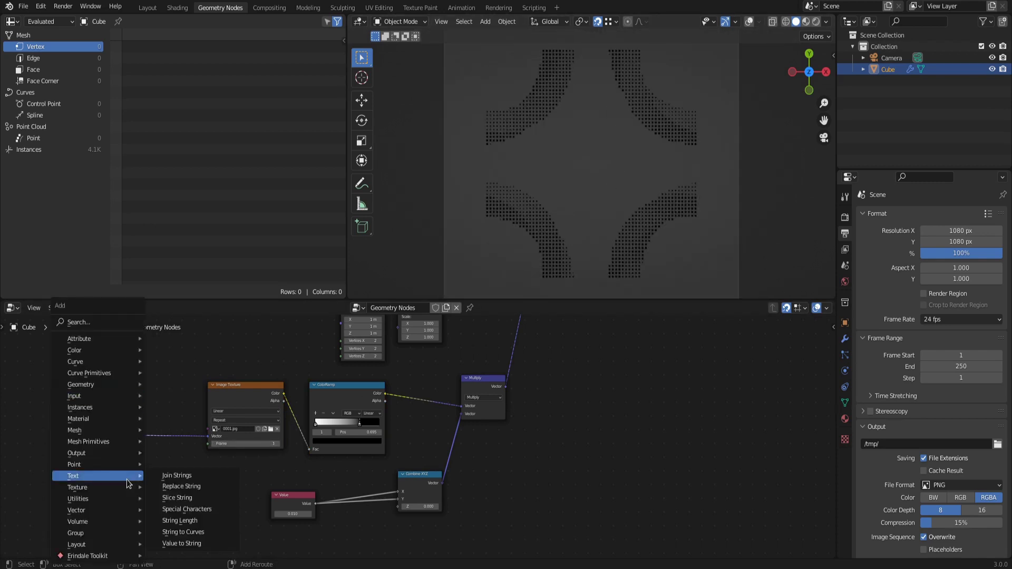
click(481, 390)
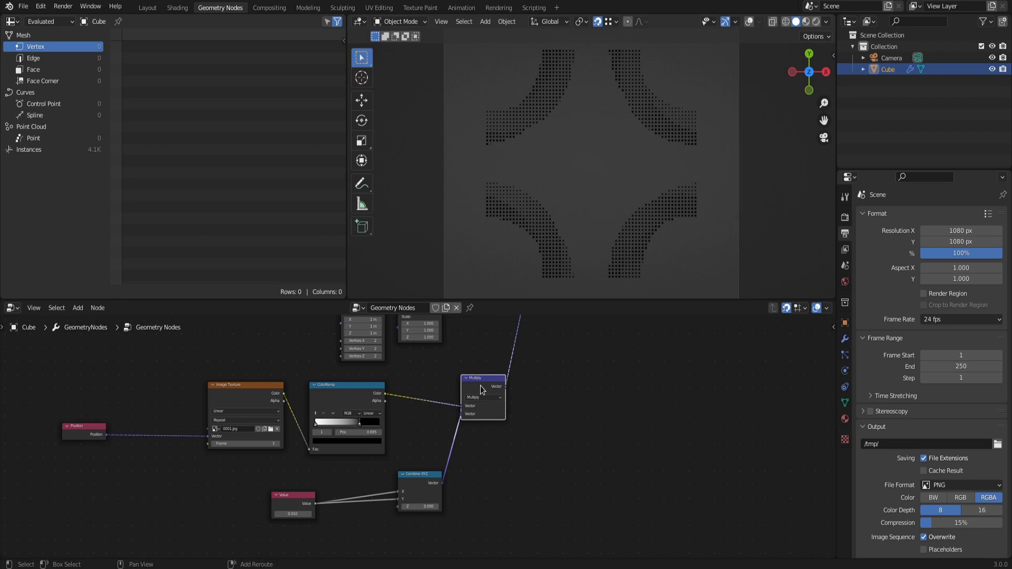
key(shift+d)
click(153, 420)
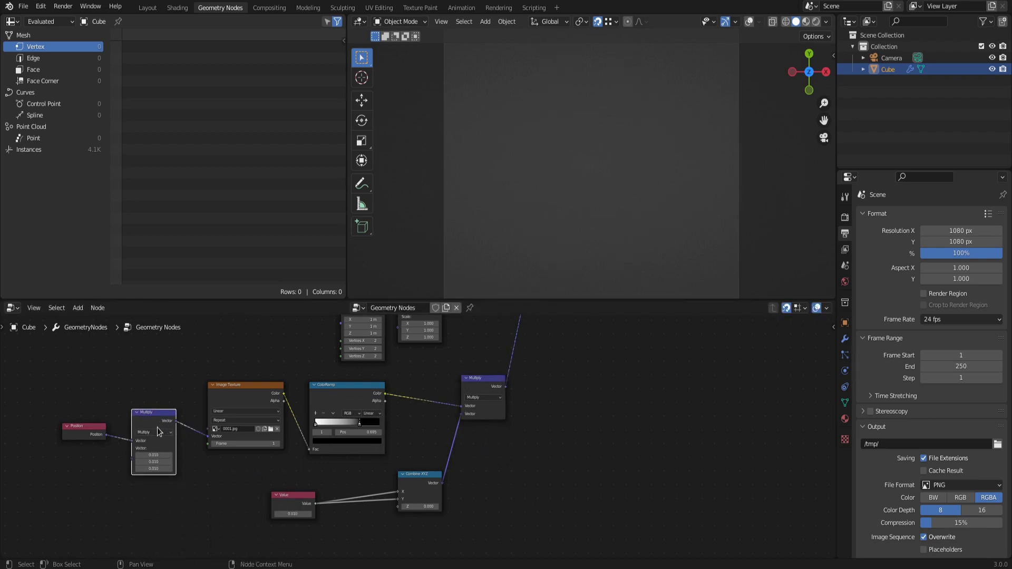
Change the copied vector math node's operation to Multiply Add and set all three Multiplier values to 1
click(161, 432)
click(155, 469)
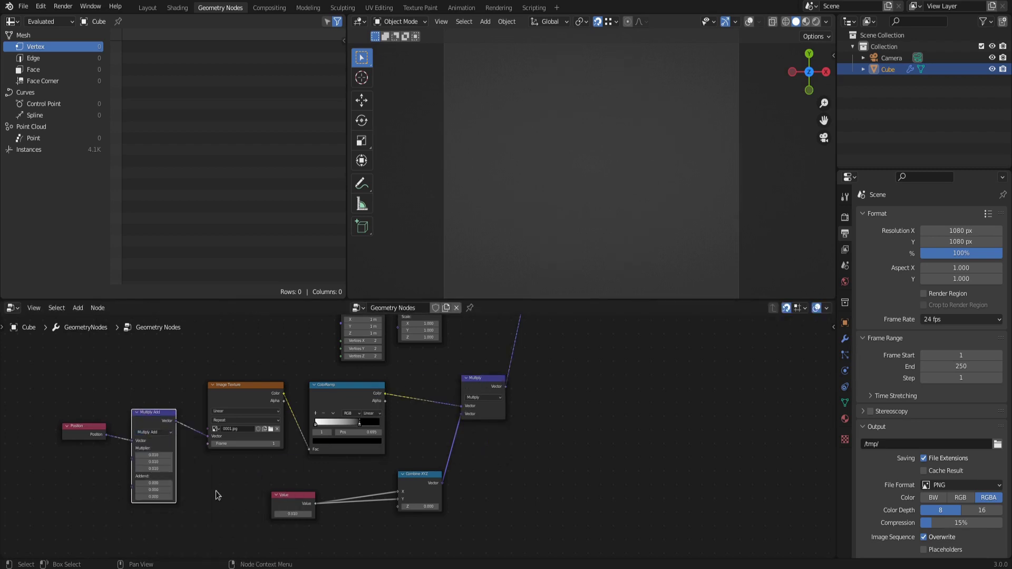
drag(158, 454, 154, 469)
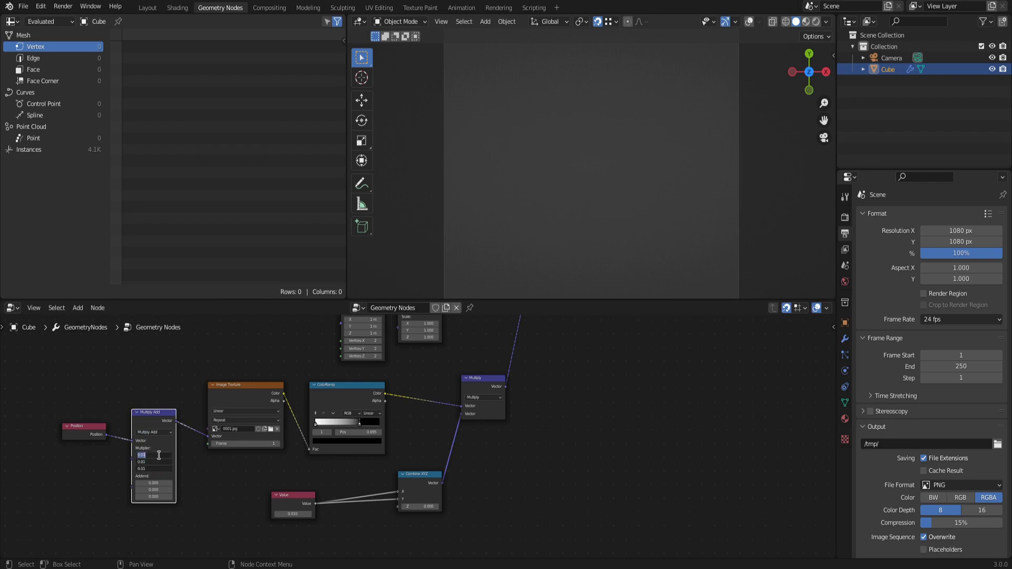
text(1)
key(Return)
mouse_move(158, 454)
mouse_down()
mouse_move(188, 455)
mouse_move(162, 455)
mouse_up()
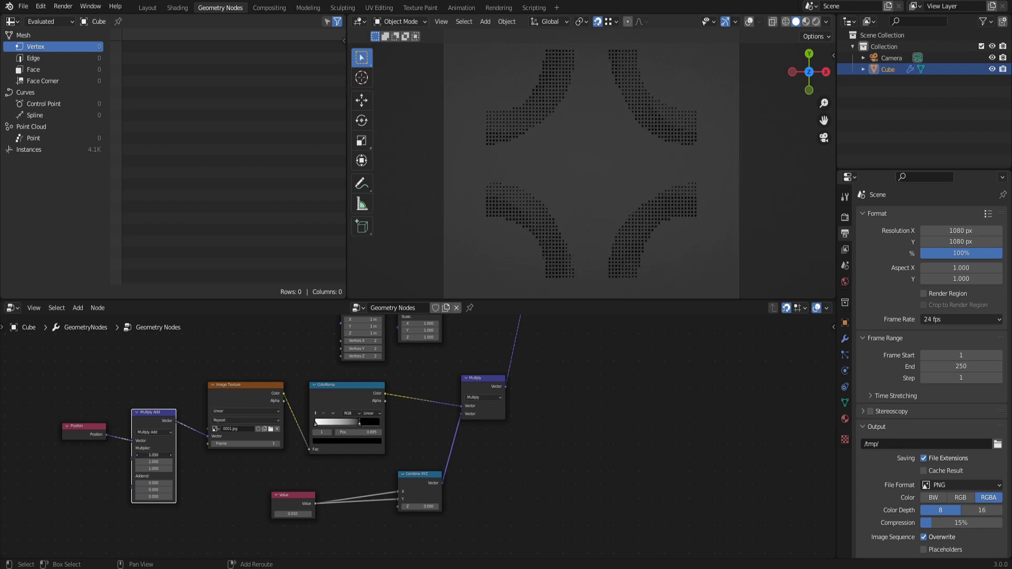
click(163, 456)
text(1)
key(Return)
Set the first two Addend values of the Multiply Add node to 0.5
click(155, 482)
text(.5)
key(Tab)
text(.5)
key(Return)
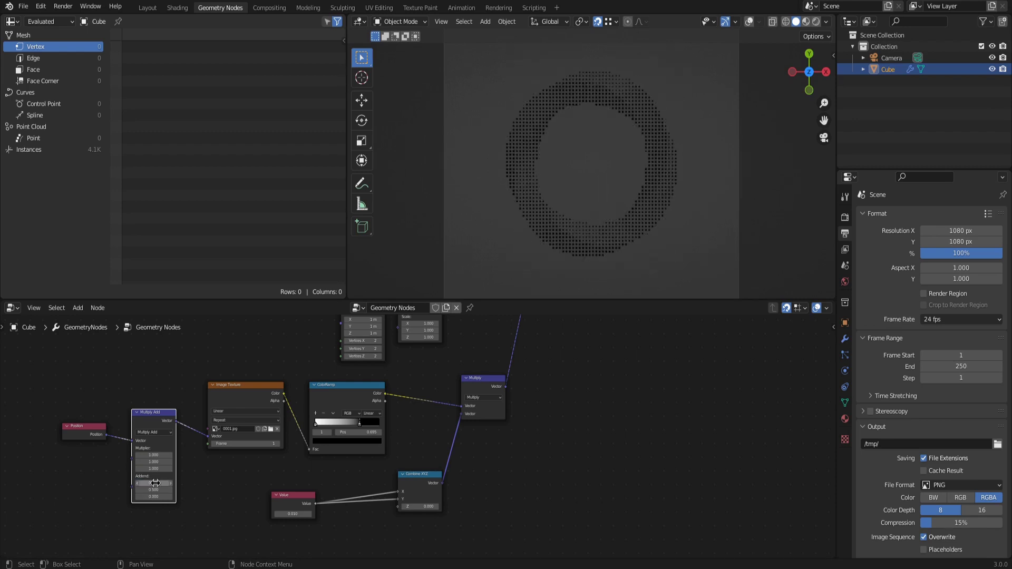
scroll(615, 224, up, 2)
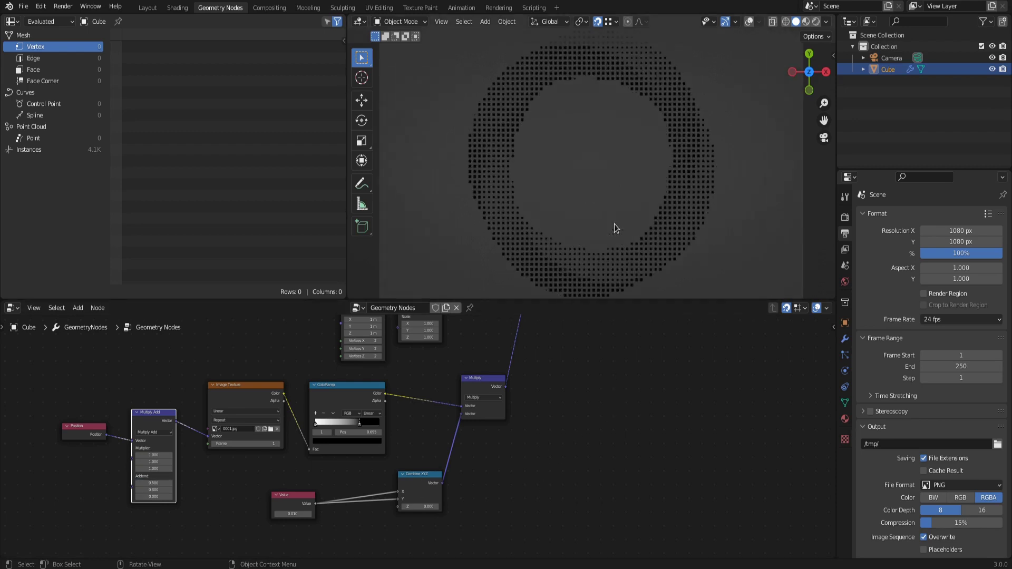
Feed the Image Texture's Frame input from a copy of the Value node that is driven by the current frame number
middle_drag(215, 446, 248, 409)
drag(186, 379, 188, 352)
drag(113, 393, 125, 352)
click(326, 461)
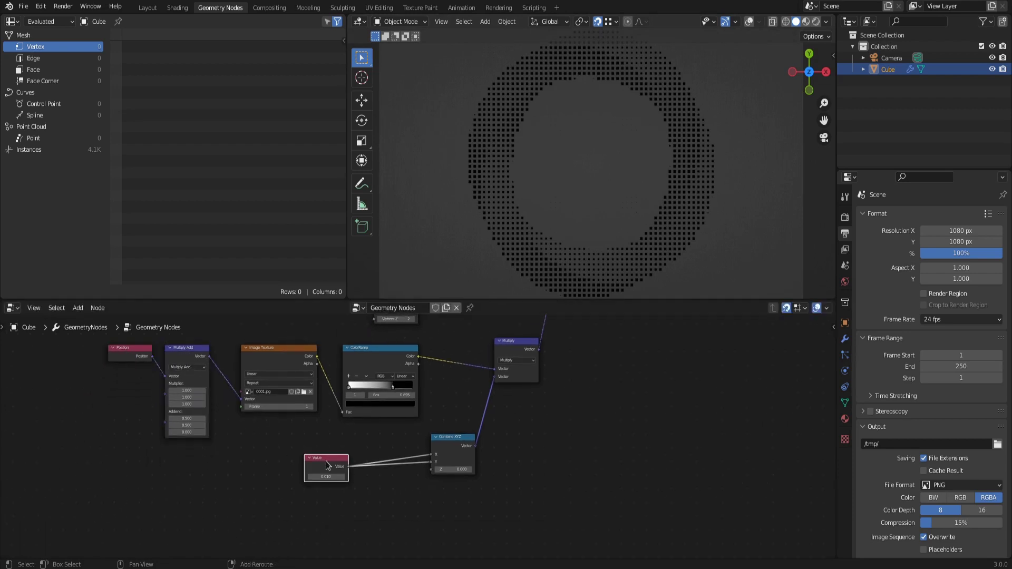
key(shift+d)
click(171, 462)
click(196, 477)
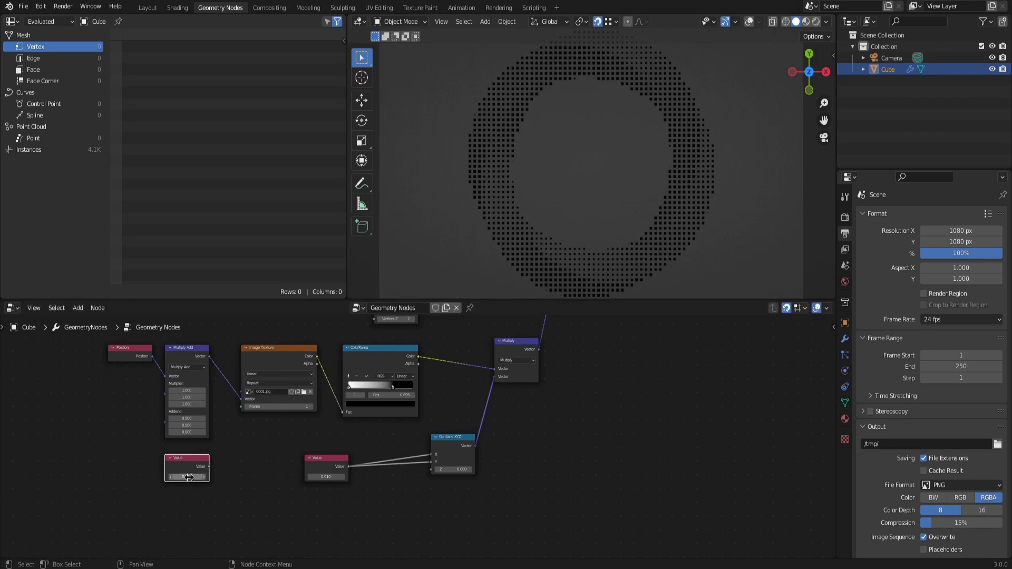
text(#frame)
key(Return)
drag(209, 466, 240, 408)
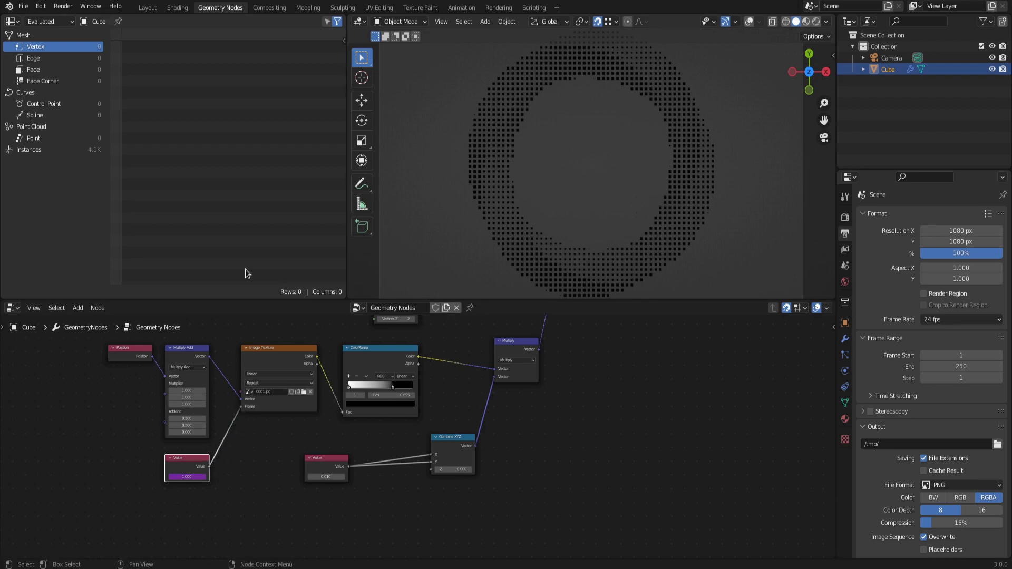
Split off a Timeline area below the node editor and set the animation's end frame to 96
key(space)
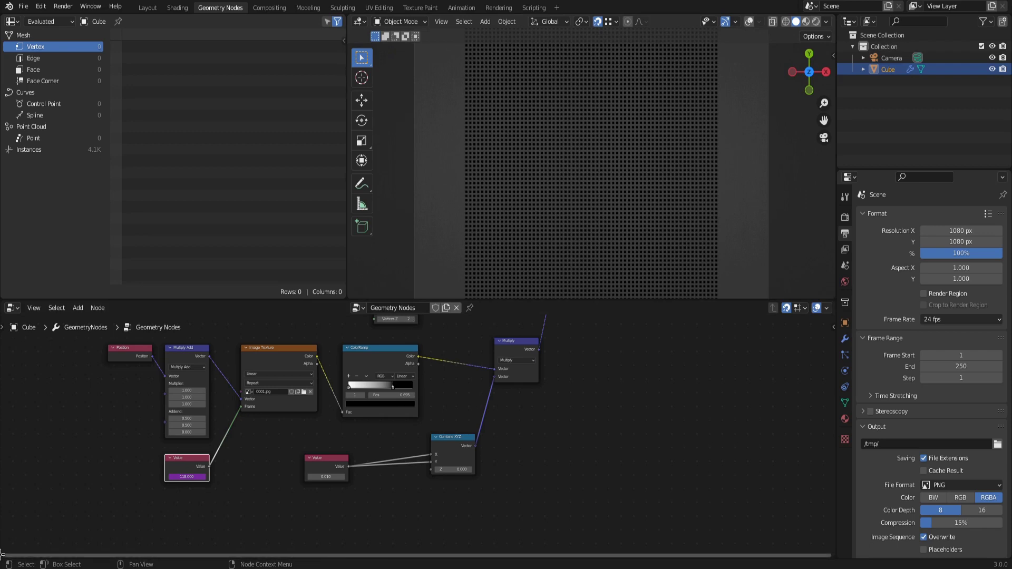
drag(3, 555, 2, 518)
click(11, 524)
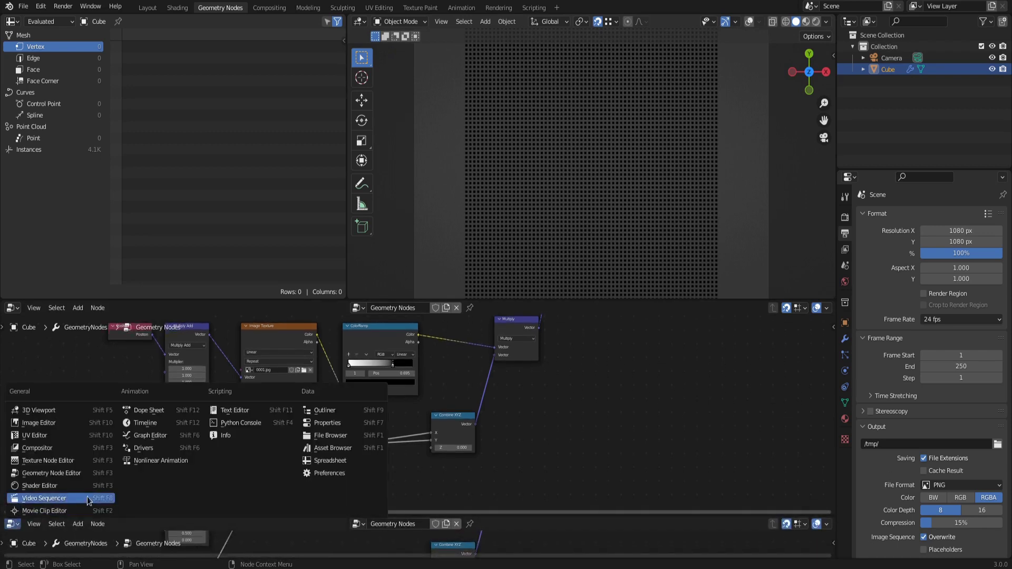
click(148, 425)
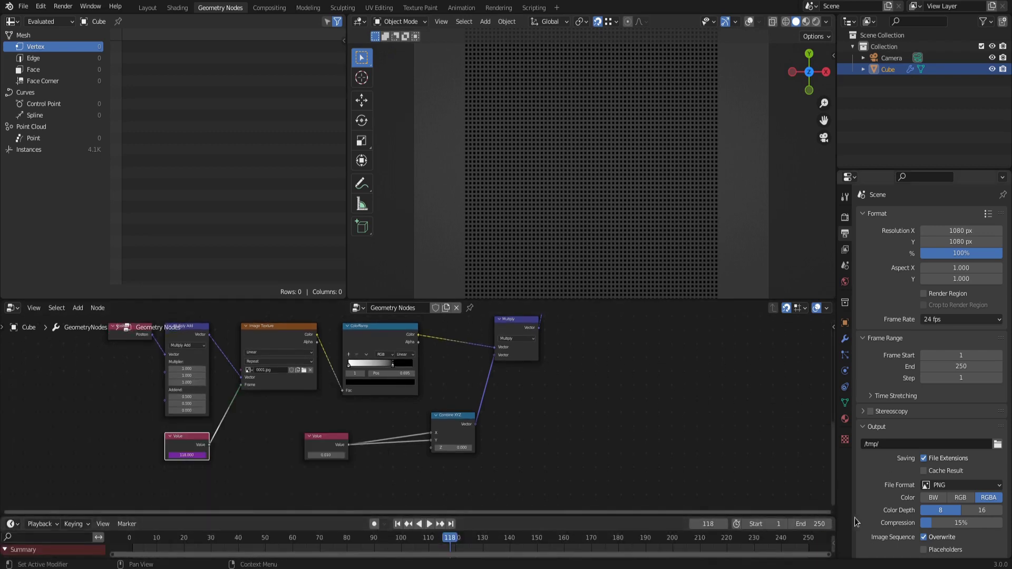
click(807, 524)
text(96)
key(Return)
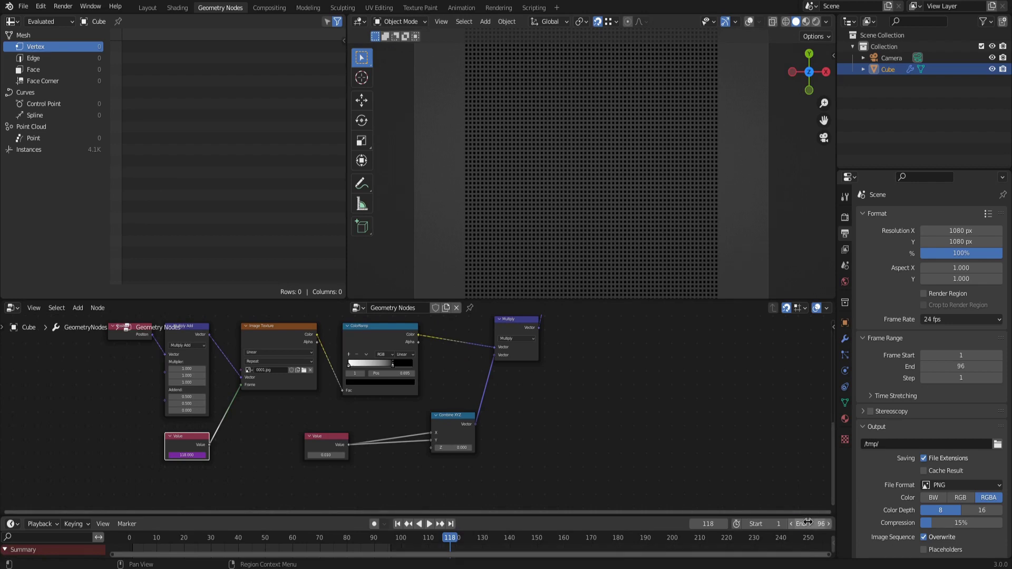
Play the halftone animation over the shortened frame range and save the file
key(space)
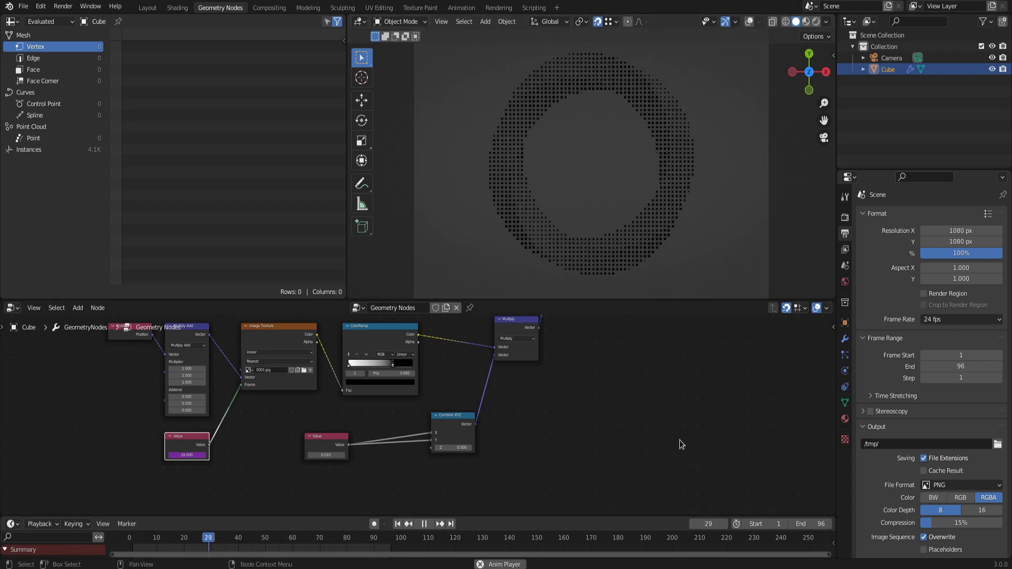
key(space)
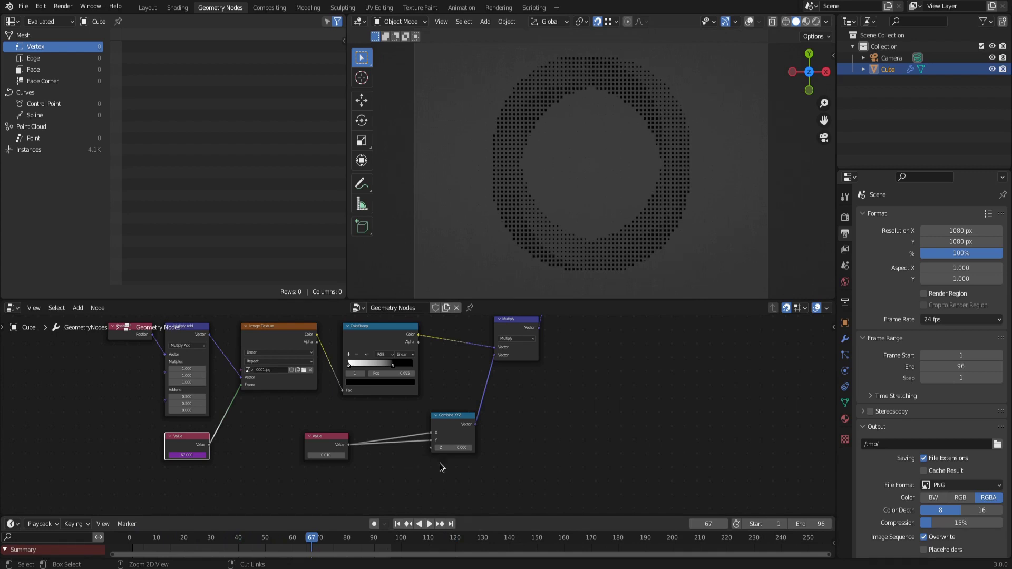
key(ctrl+s)
Review the halftone ring's motion during playback, both up close and from an angled view
key(space)
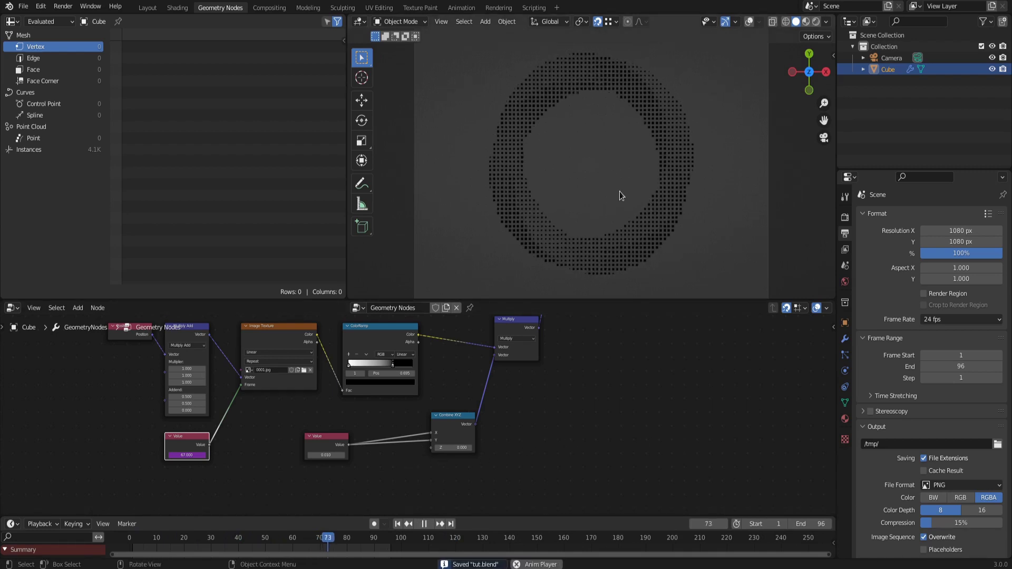
scroll(621, 188, up, 2)
scroll(621, 187, down, 1)
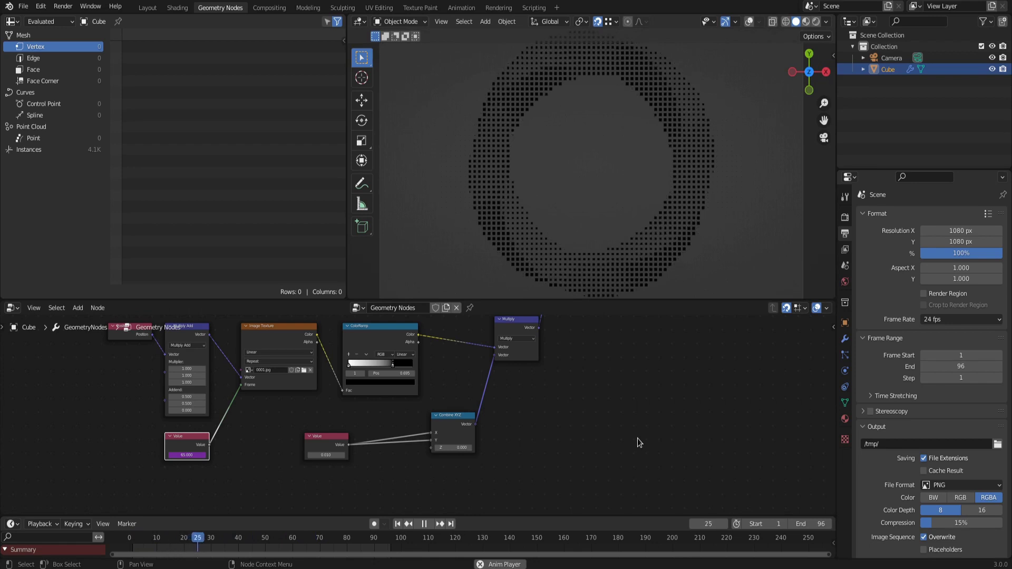
key(space)
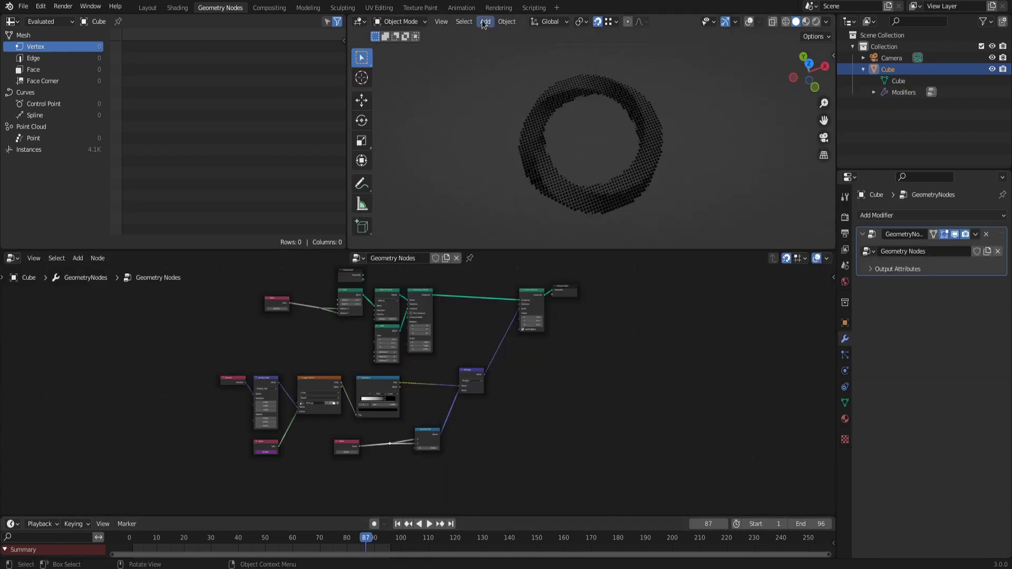
key(space)
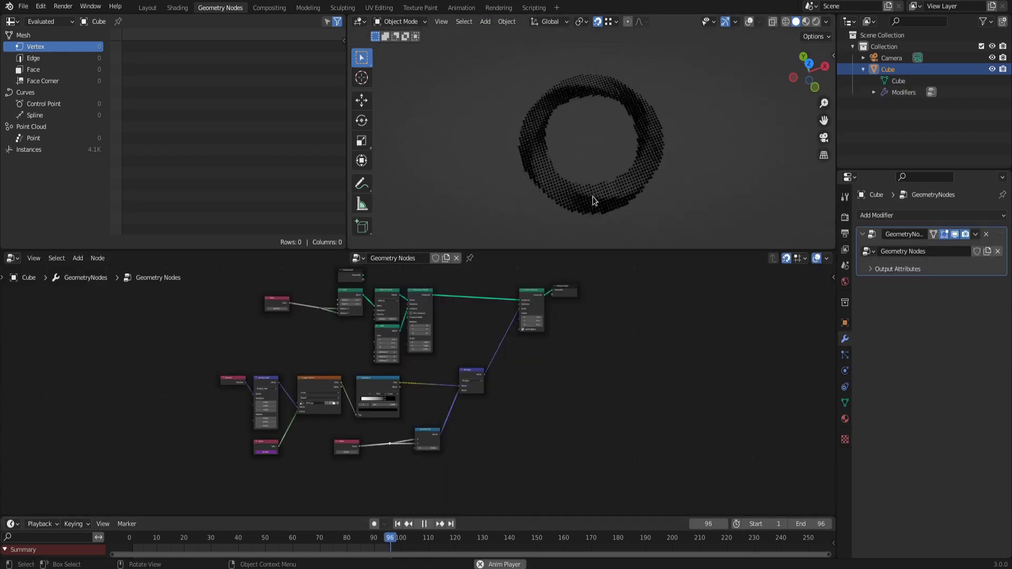
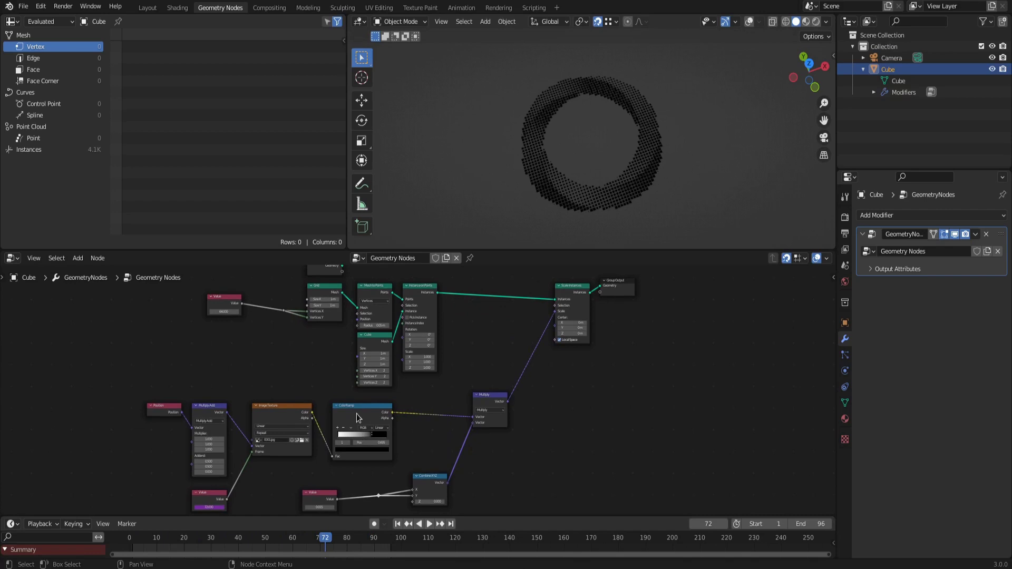
Preview the Mesh to Points node and drive its Selection with the colour output of a duplicated ColorRamp
key(shift+d)
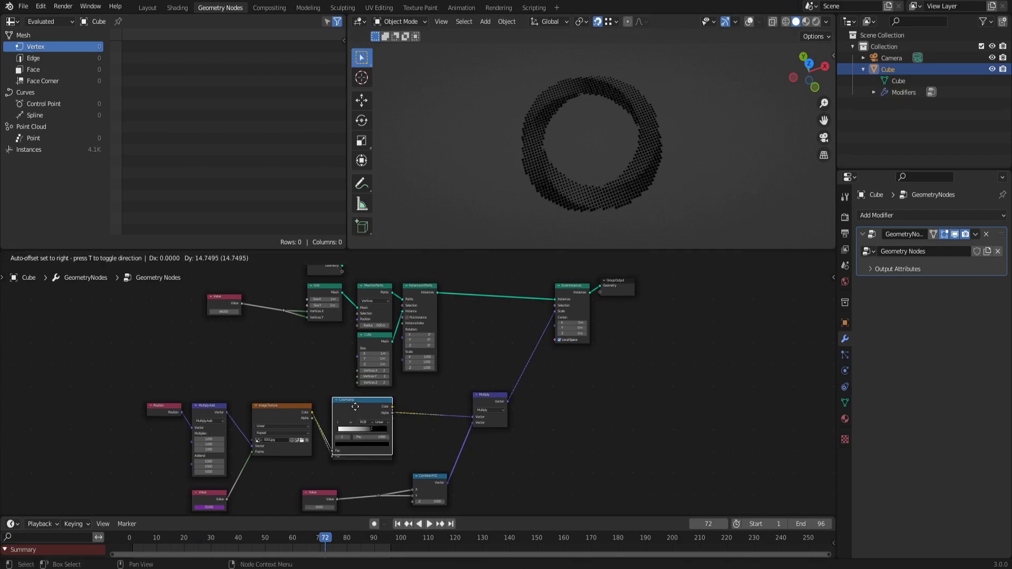
click(299, 342)
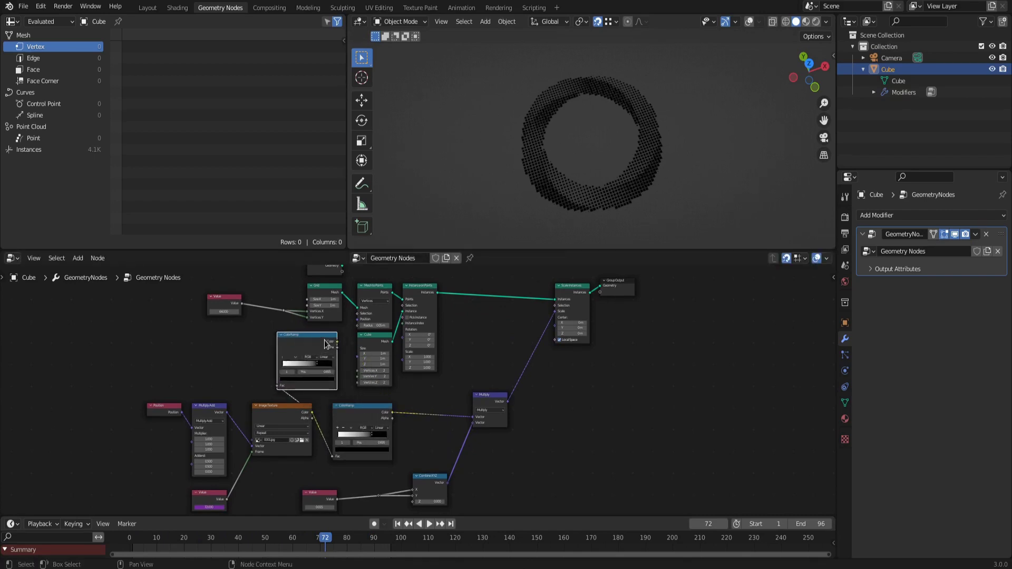
scroll(317, 338, up, 2)
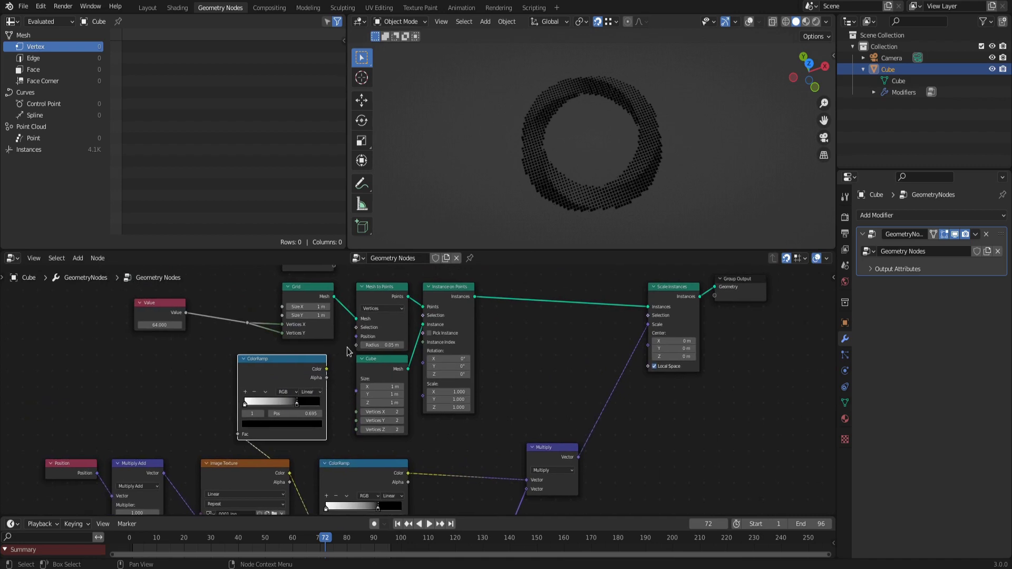
ctrl+shift+click(381, 300)
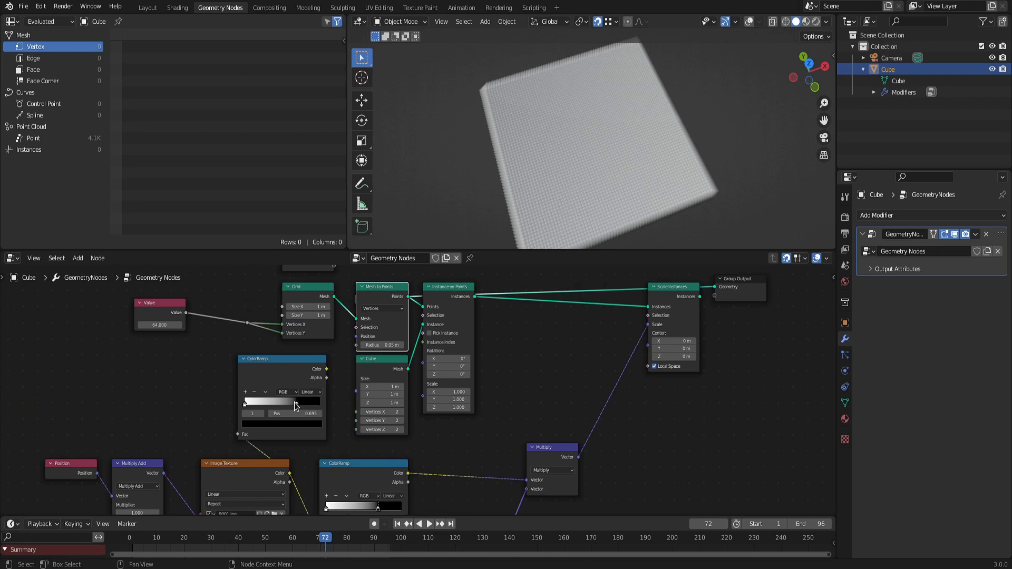
drag(328, 369, 360, 328)
Set the duplicated ColorRamp's interpolation to Constant and move its black stop to about 0.468
drag(296, 403, 280, 403)
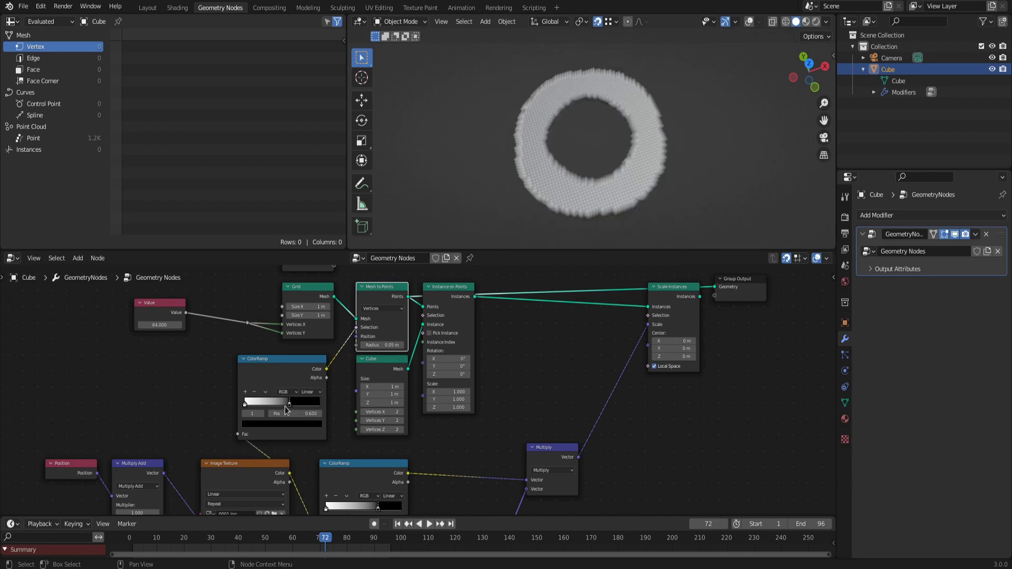
click(310, 392)
click(311, 437)
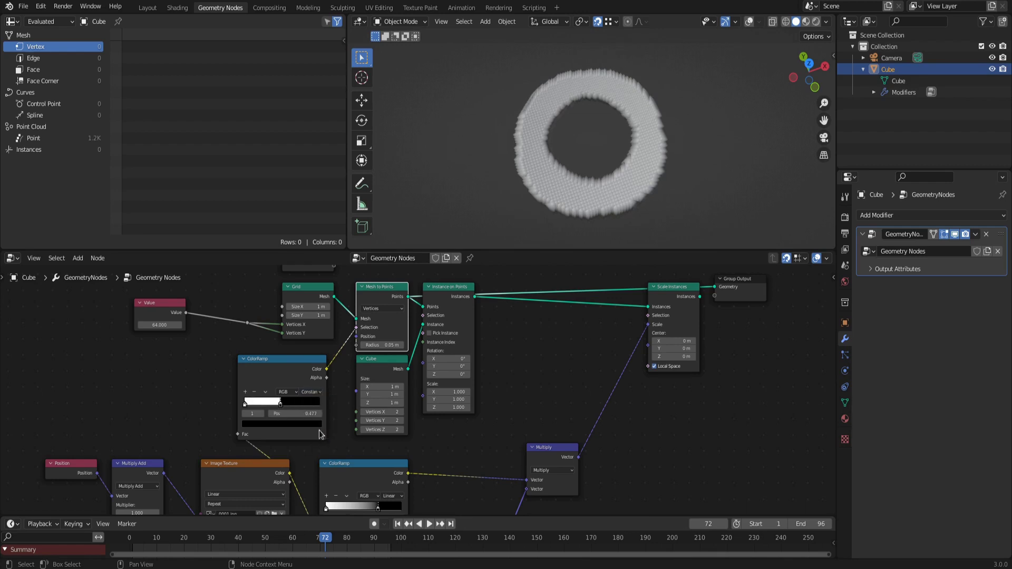
mouse_move(282, 408)
mouse_down()
mouse_move(275, 411)
mouse_move(298, 415)
mouse_move(283, 420)
mouse_up()
Move the Cube primitive node out from under Mesh to Points to the free space beside the duplicated ColorRamp
scroll(283, 420, down, 2)
click(362, 376)
drag(362, 375, 211, 376)
scroll(377, 403, up, 2)
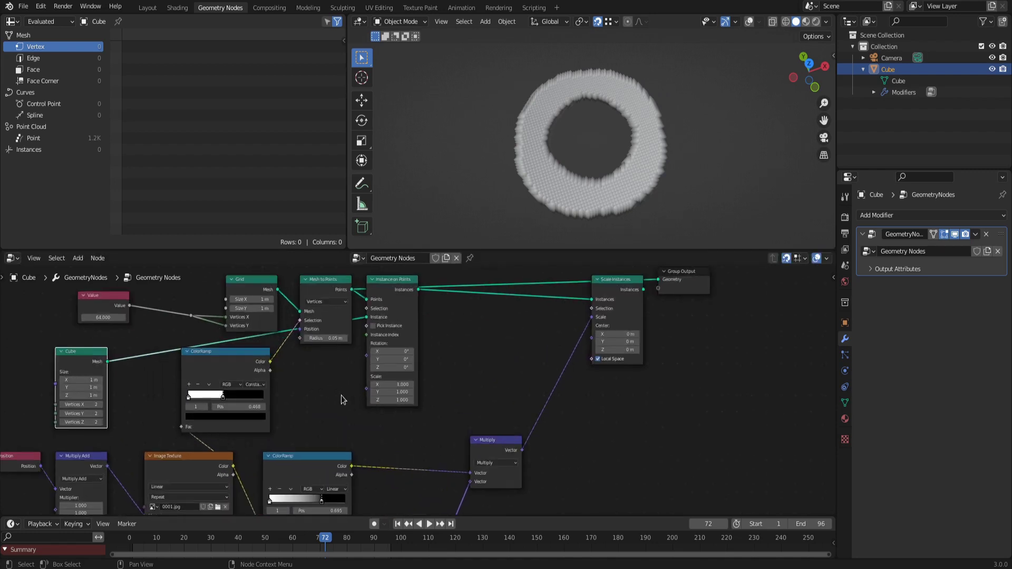
Add a Mesh Line node below Mesh to Points and set its Count to 1
scroll(369, 397, down, 2)
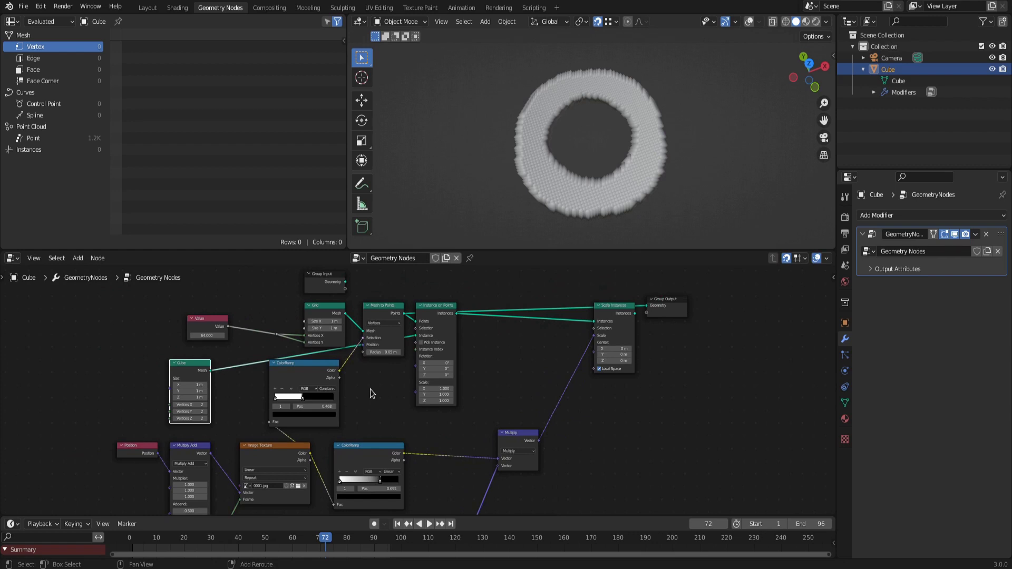
key(shift+a)
mouse_move(364, 441)
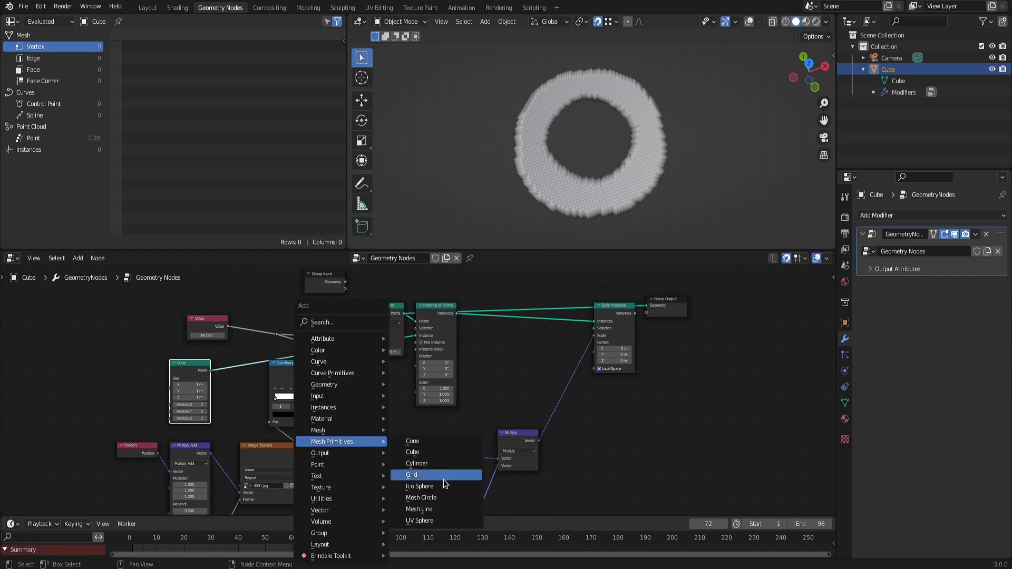
click(438, 509)
click(406, 445)
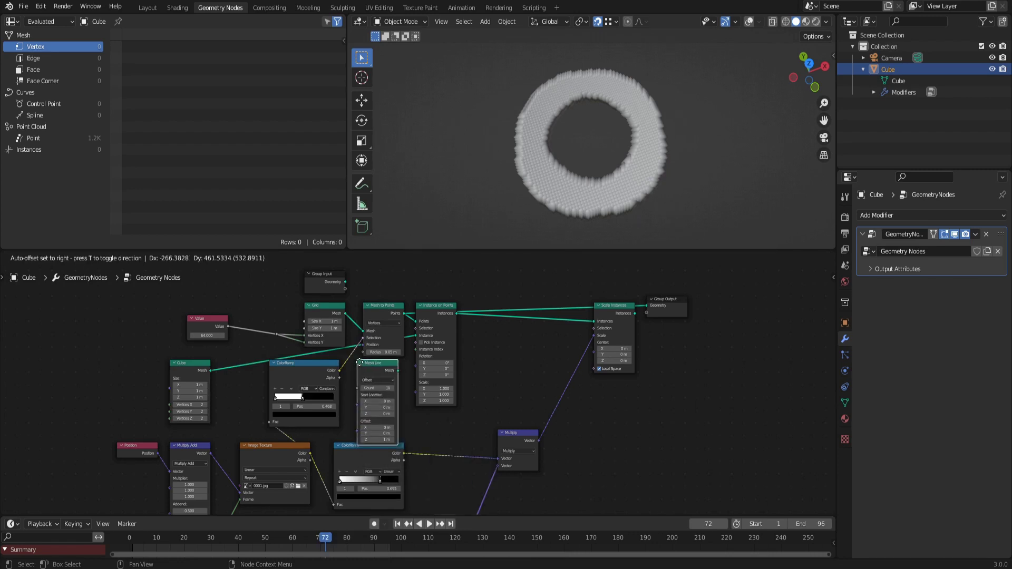
drag(161, 281, 469, 412)
key(g)
click(465, 404)
scroll(465, 404, up, 2)
double_click(348, 352)
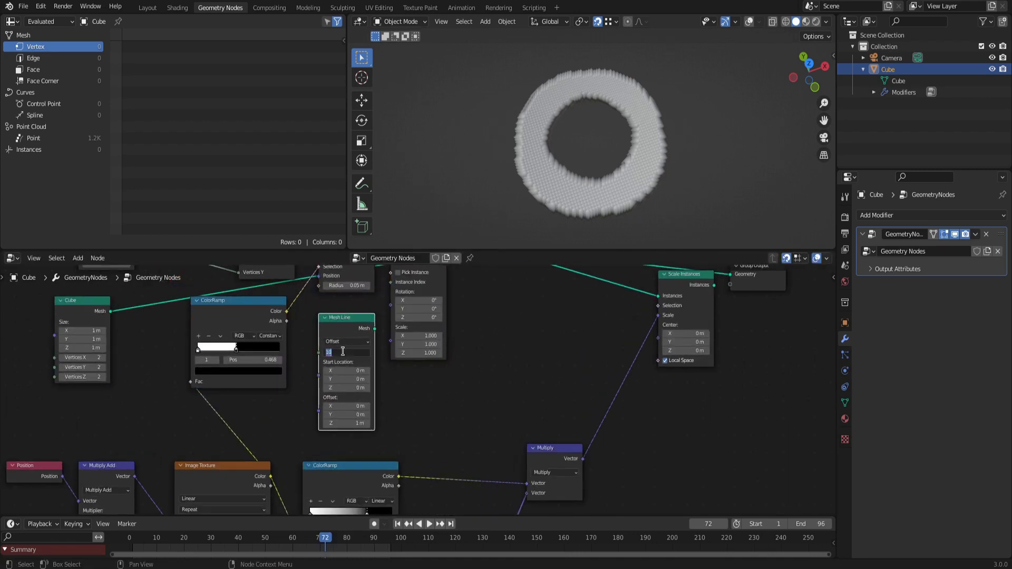
text(1)
key(Return)
Replace the cube by connecting the Mesh Line's mesh to the Instance input of Instance on Points
middle_drag(359, 359, 344, 426)
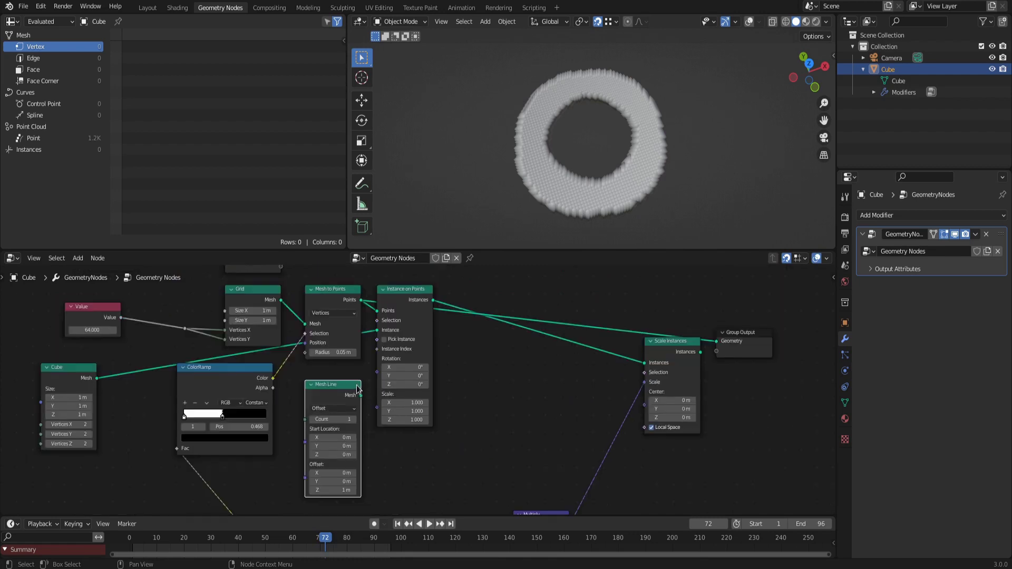
drag(360, 395, 382, 335)
scroll(462, 381, down, 1)
Make room after Scale Instances and insert a Realize Instances node before the Group Output
drag(628, 349, 584, 350)
drag(688, 340, 707, 339)
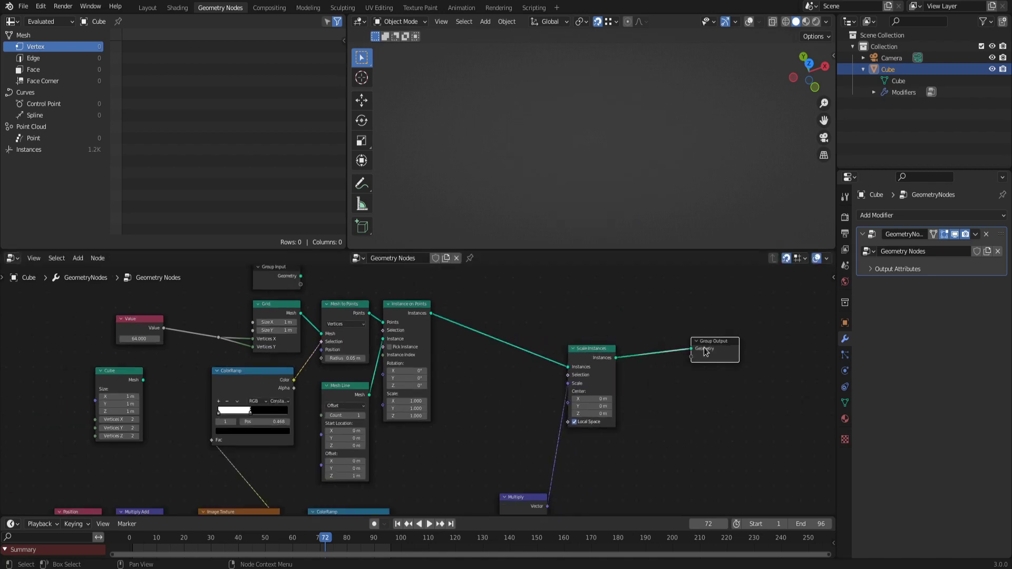
key(shift+a)
mouse_move(649, 407)
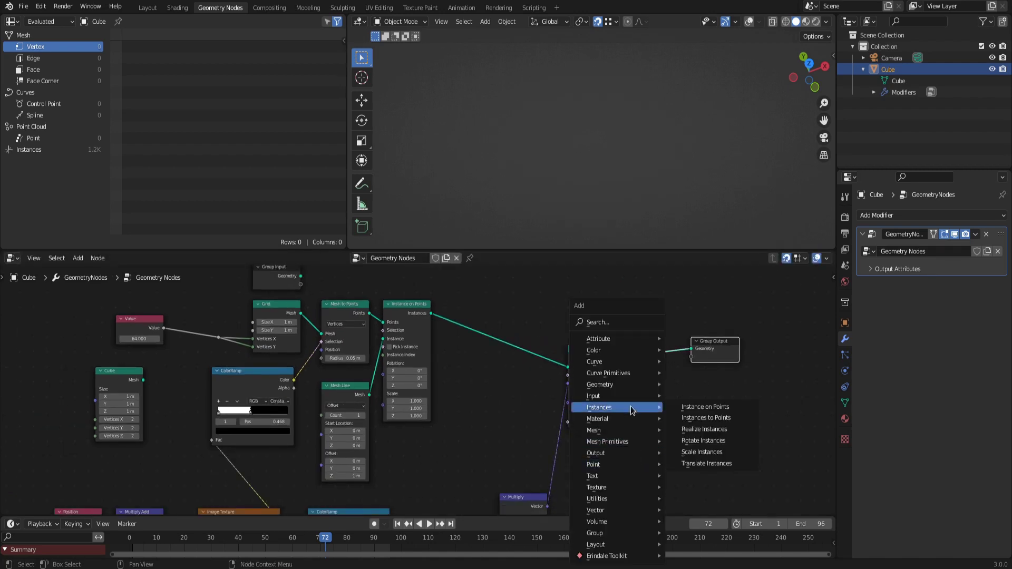
click(704, 429)
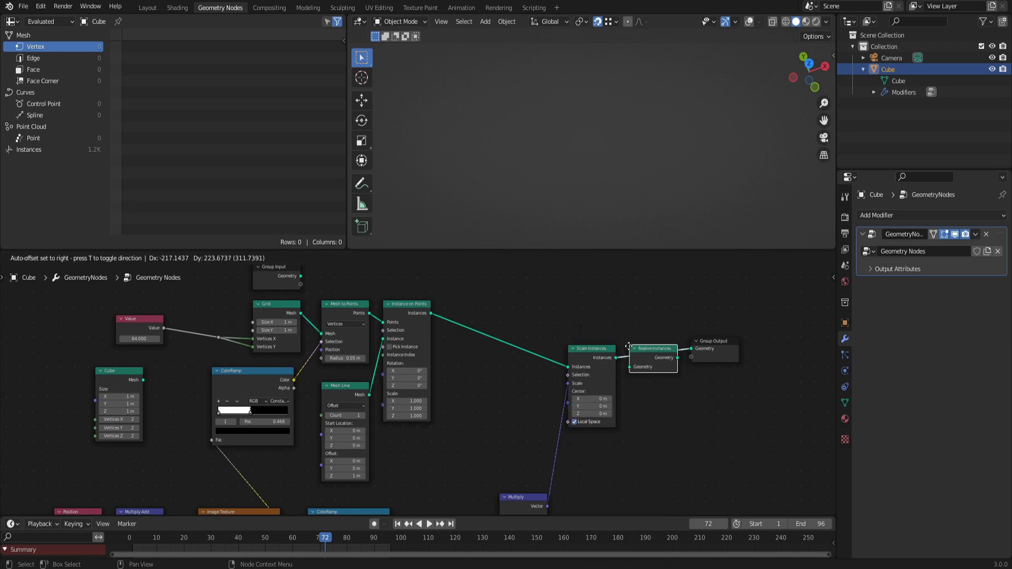
click(629, 350)
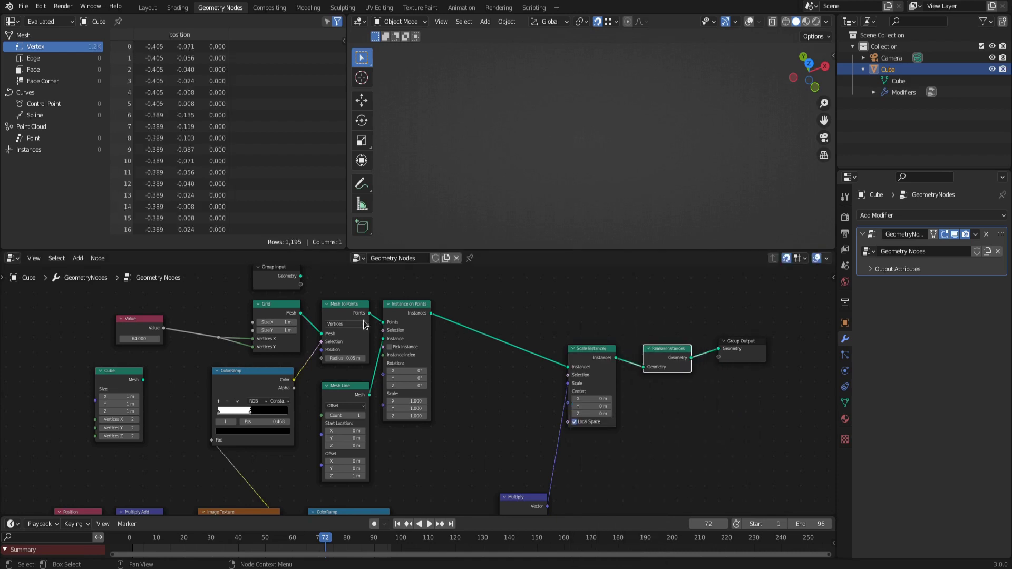
Preview the Mesh to Points result again and add a metaball ball scaled to 0.007
ctrl+shift+click(343, 309)
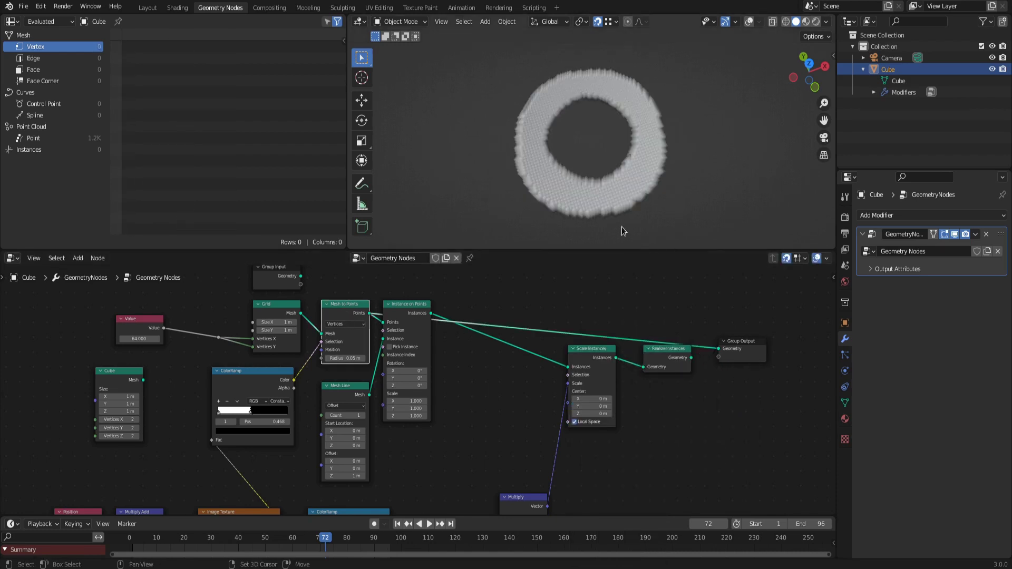
key(shift+a)
mouse_move(594, 263)
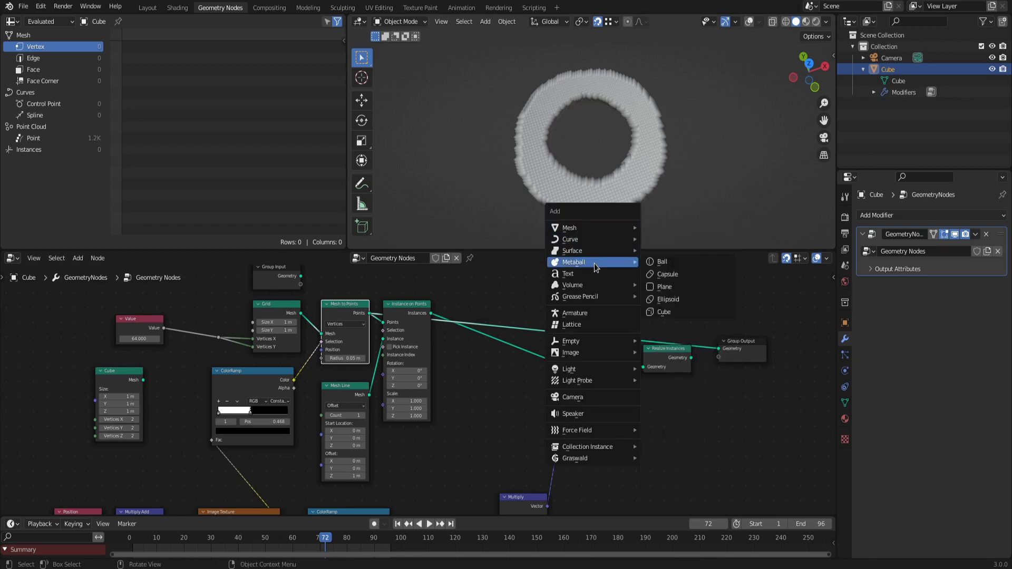
click(670, 261)
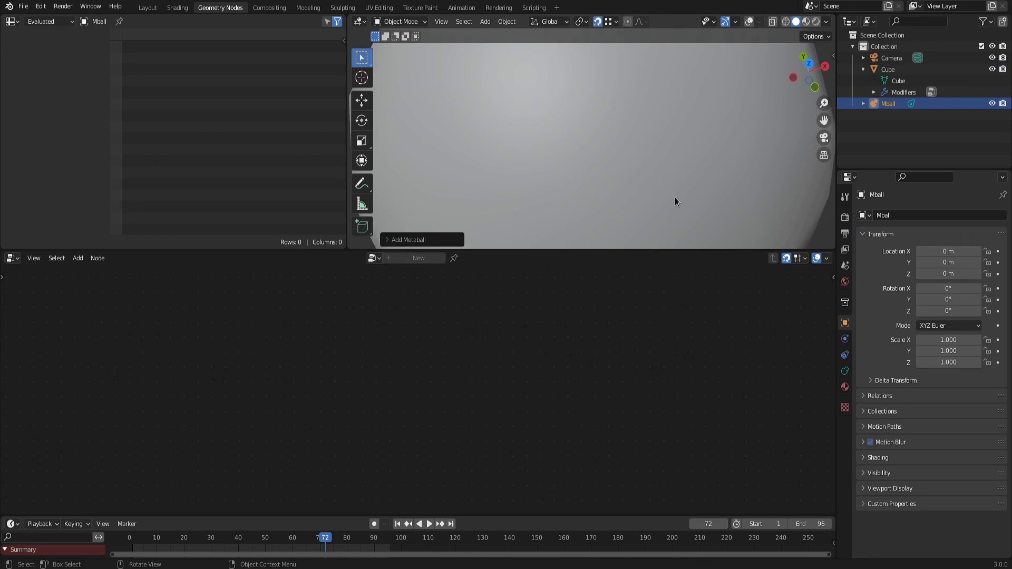
text(s.007)
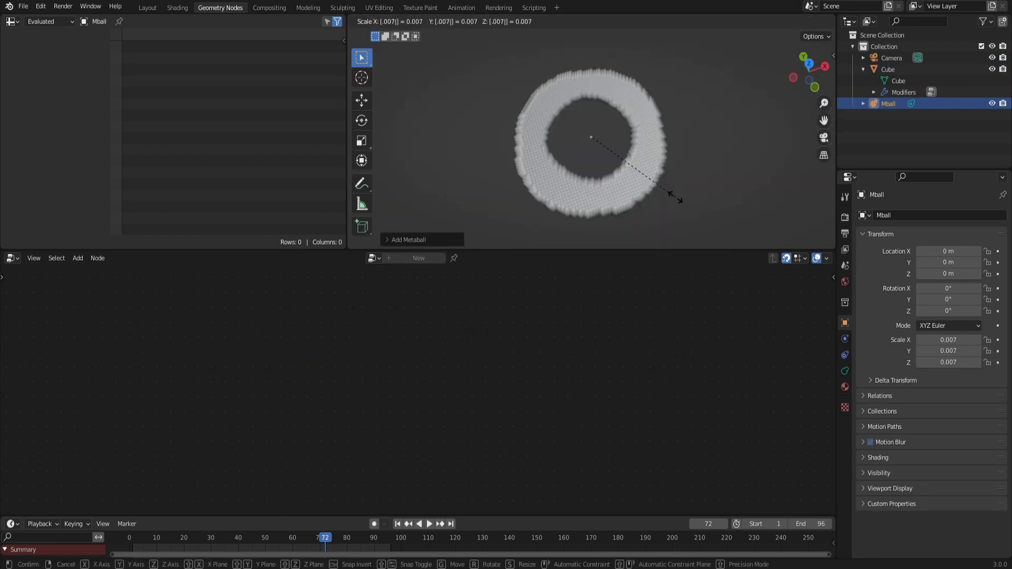
key(Return)
Parent the metaball to the Cube and instance it on the vertices of the Realize Instances output
drag(891, 103, 893, 73)
click(893, 71)
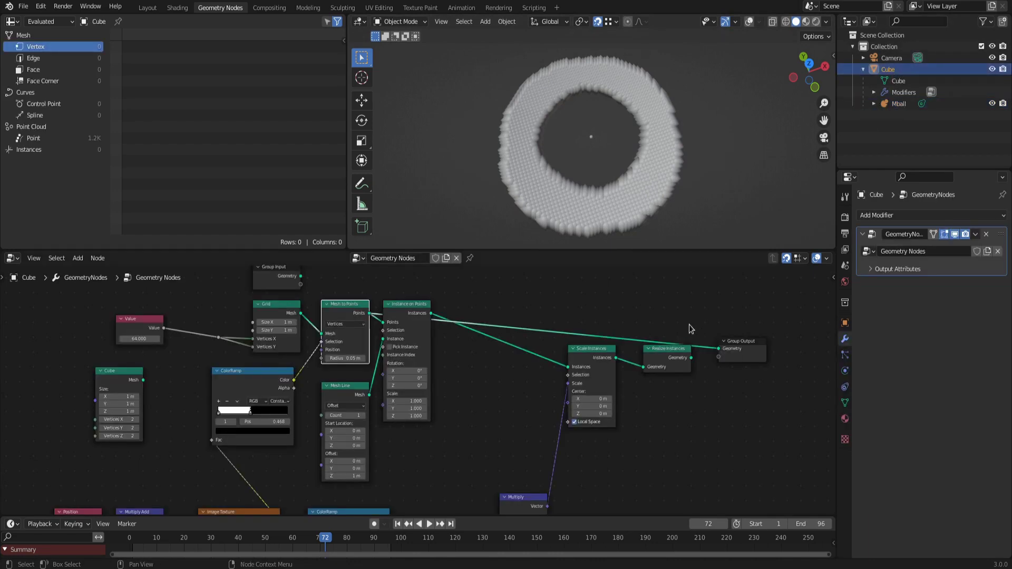
ctrl+shift+click(672, 362)
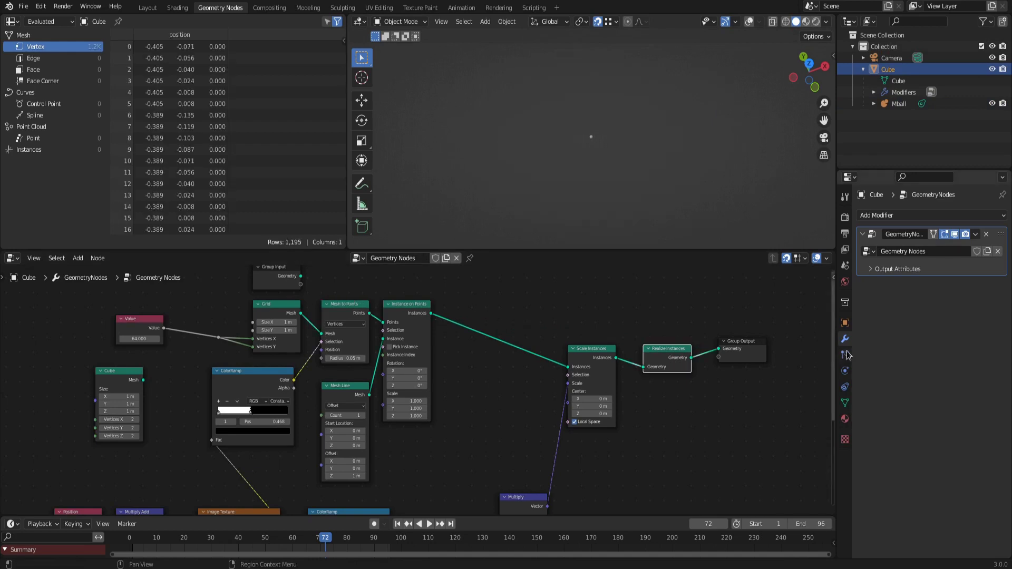
click(844, 324)
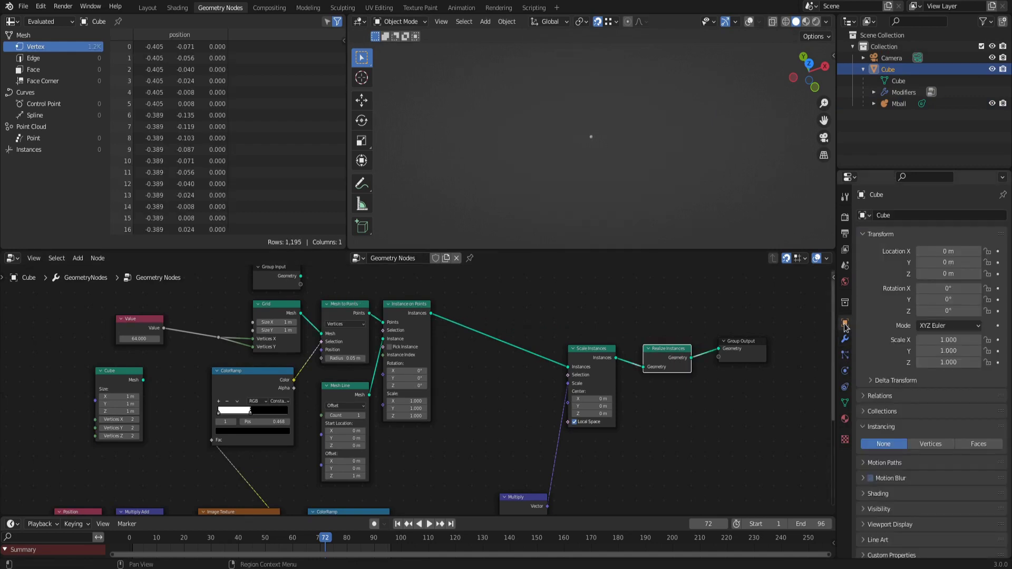
click(930, 444)
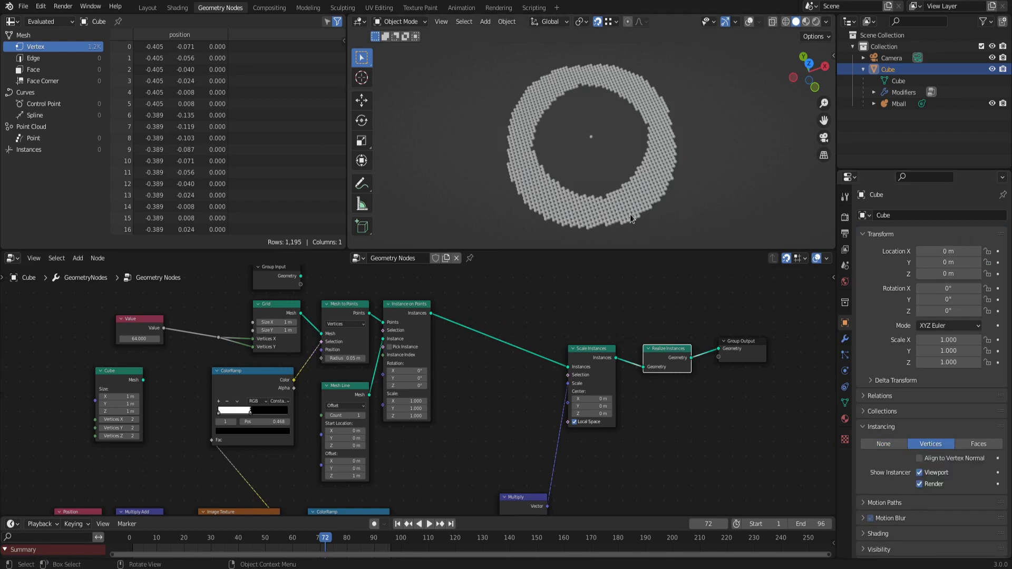
Play the animation briefly and inspect the metaball ring up close
key(space)
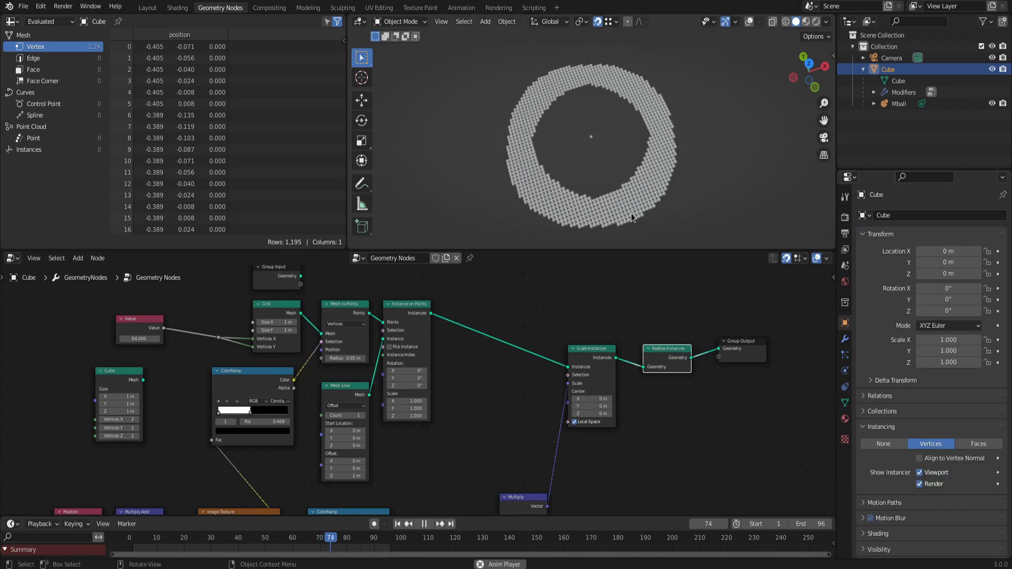
scroll(631, 213, up, 5)
key(space)
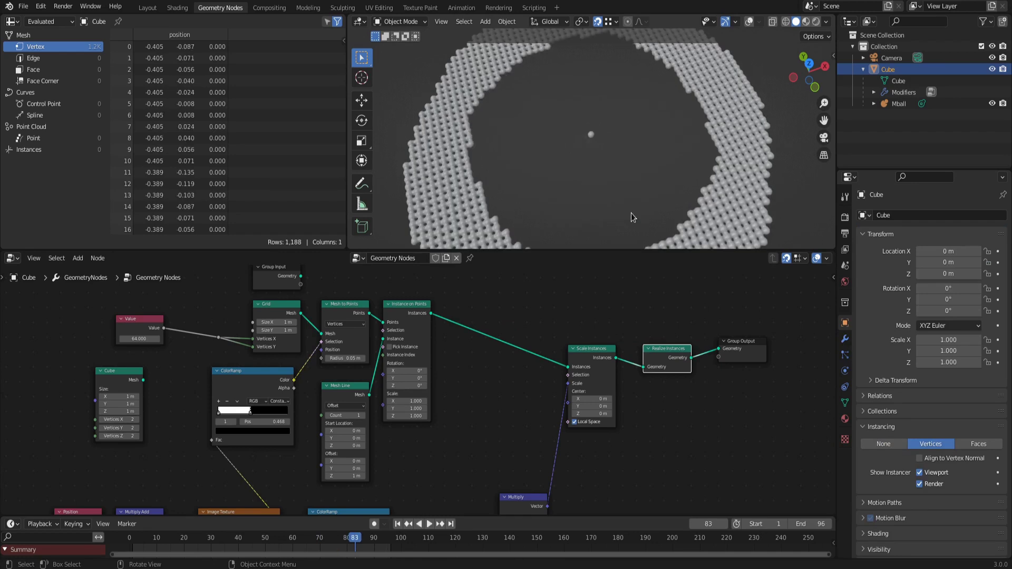
Show the metaball's transform values in the 3D view and set its scale to 0.01 on all axes
click(899, 104)
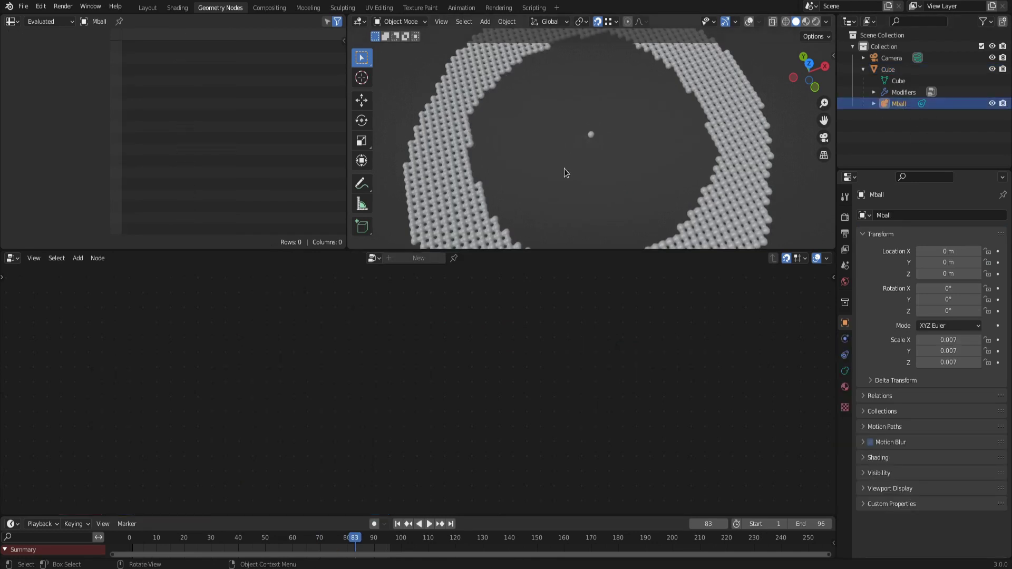
key(n)
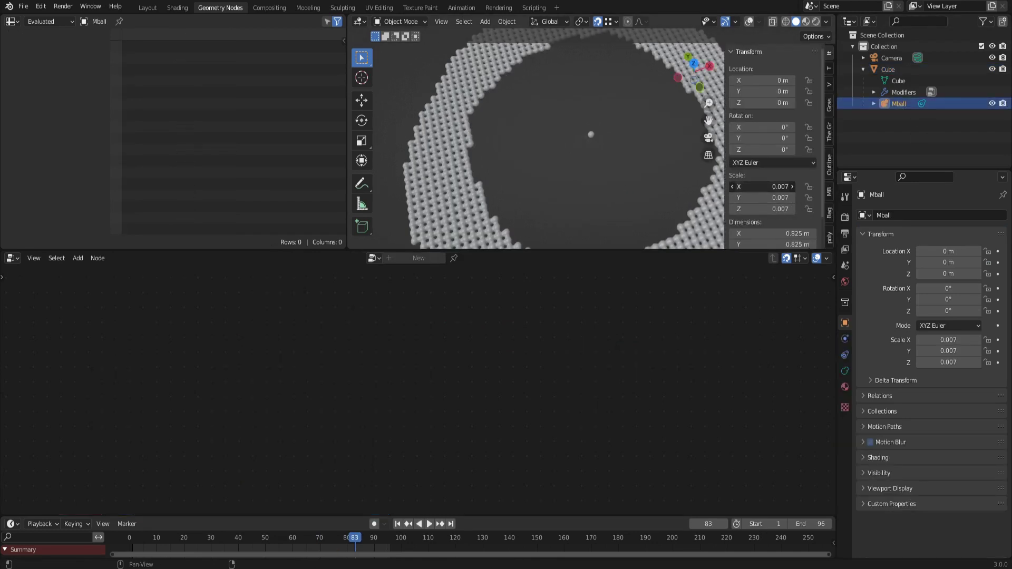
click(781, 188)
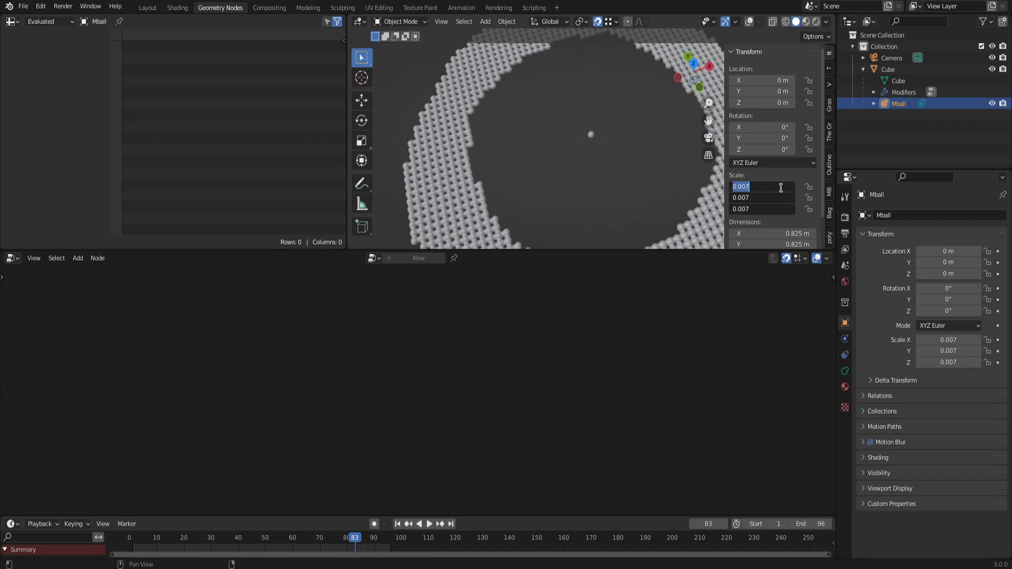
text(0.01)
key(Return)
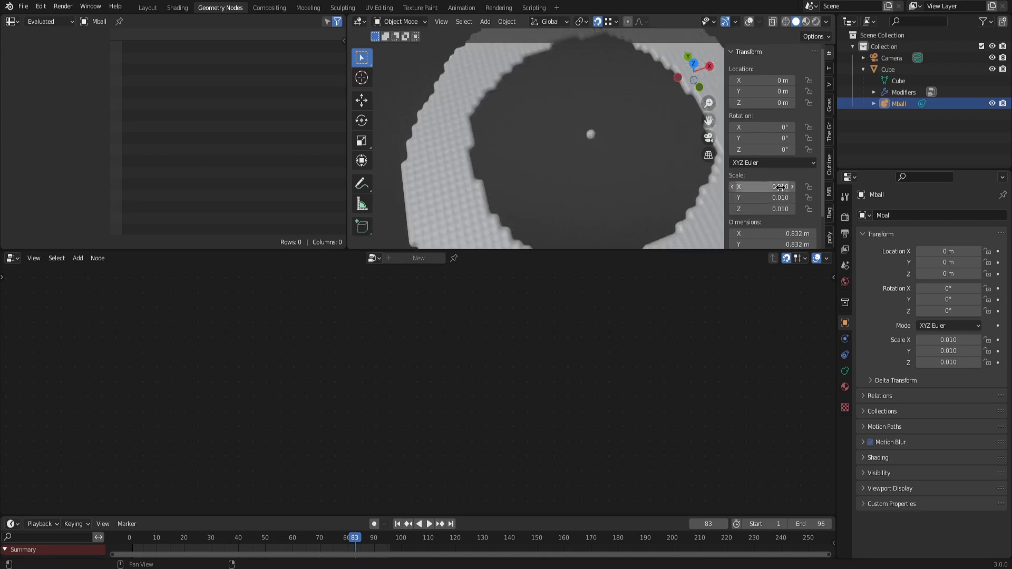
Try a scale of 0.085 on all three axes of the metaball
drag(765, 188, 766, 208)
text(.085)
key(Return)
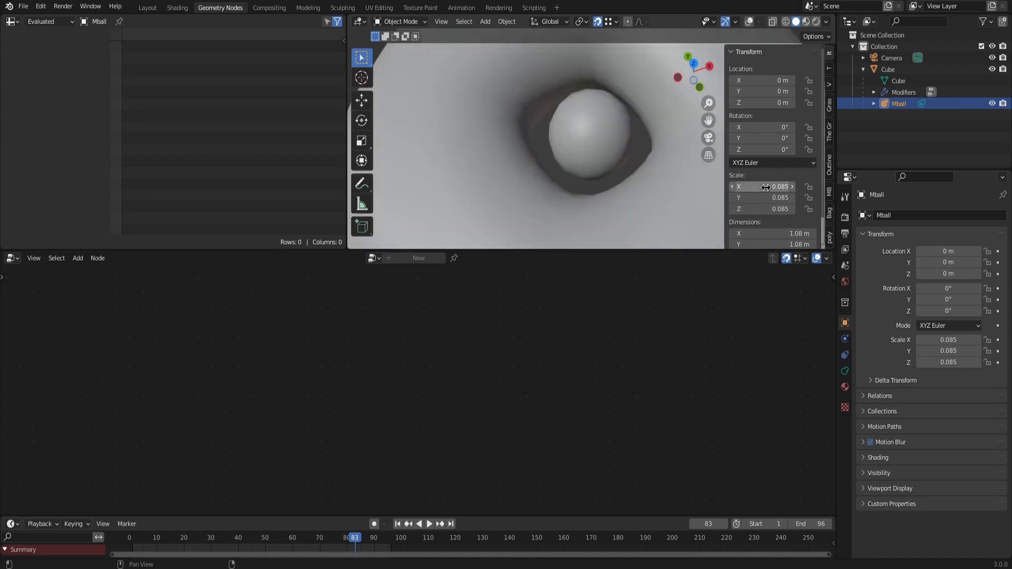
Set the metaball's scale to 0.0085 on all axes and play the animation
mouse_move(766, 187)
mouse_down()
mouse_move(772, 209)
mouse_move(774, 188)
mouse_up()
text(.009)
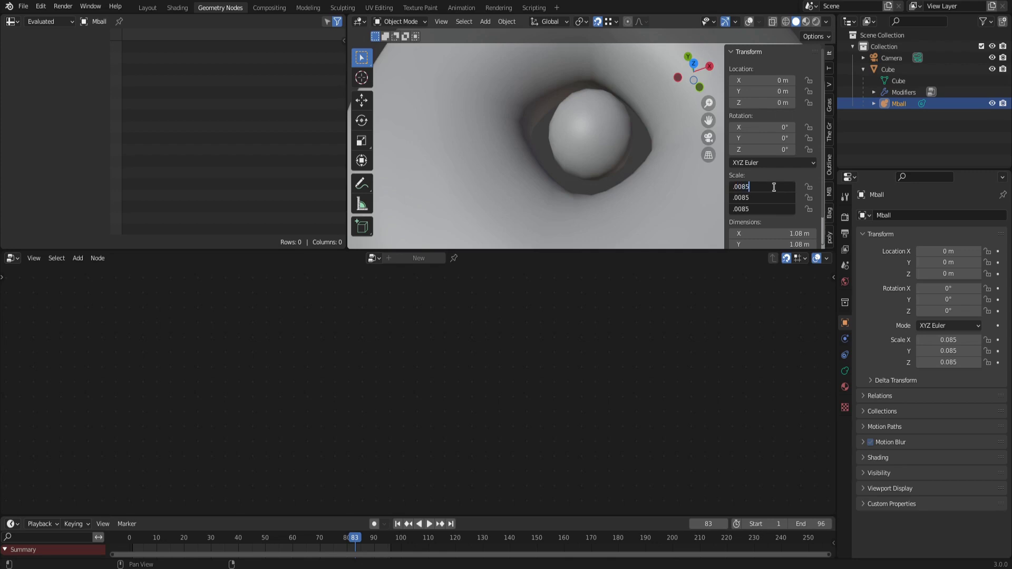
key(Return)
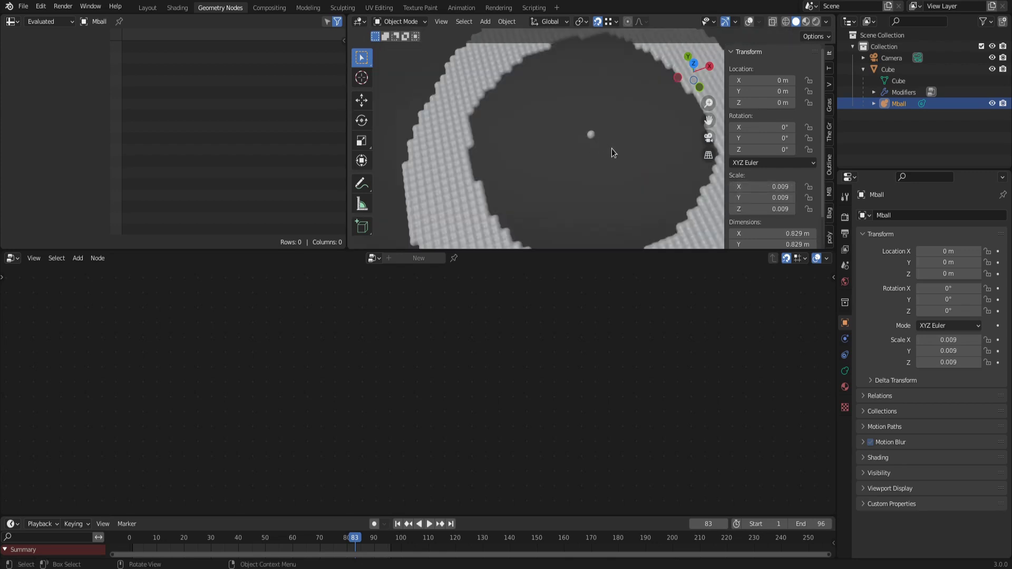
key(space)
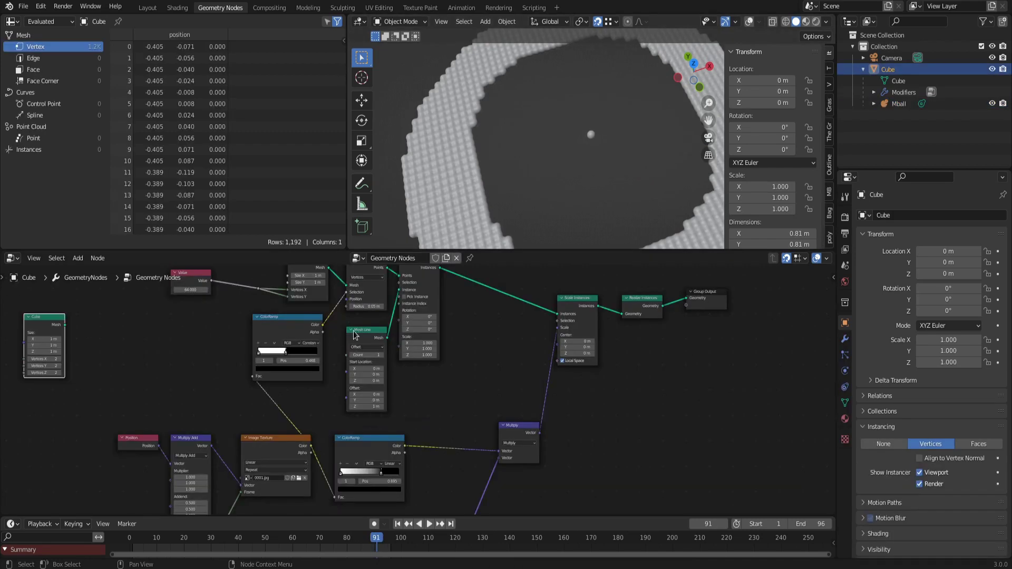
Add a Grid mesh node with 2 by 2 vertices and connect its mesh to the Instance input of Instance on Points
drag(353, 335, 153, 335)
key(shift+a)
mouse_move(364, 363)
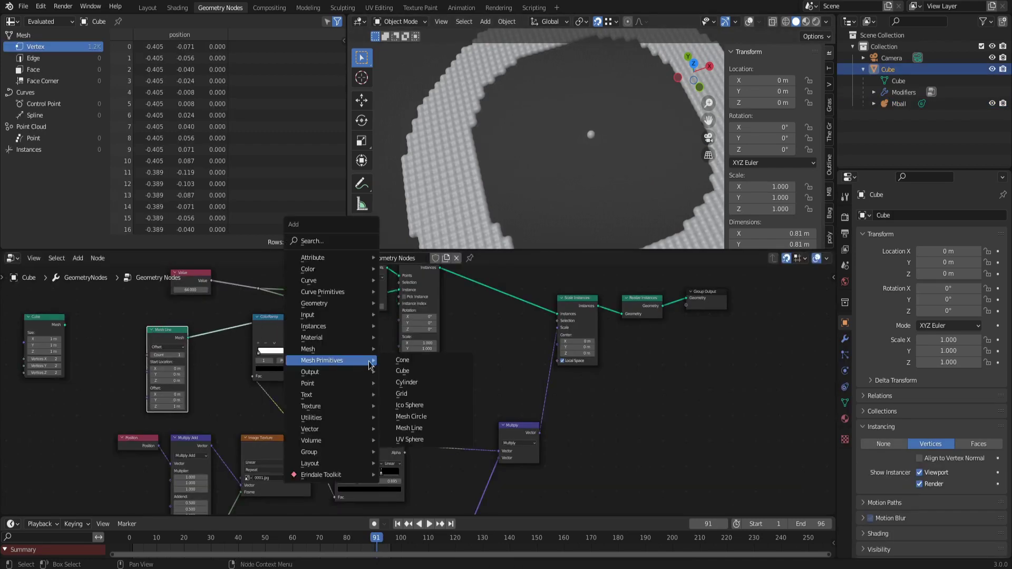
click(420, 394)
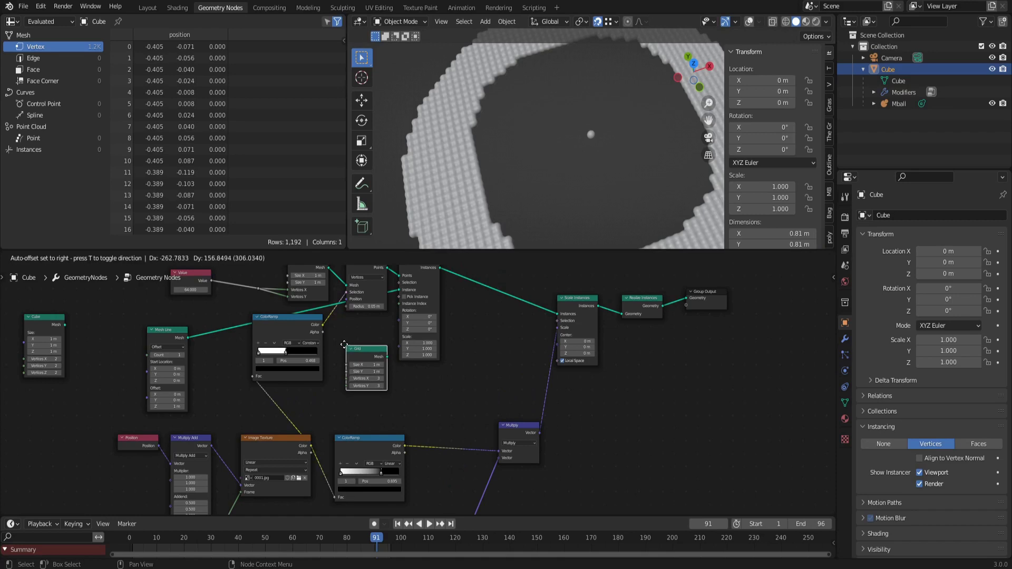
click(344, 344)
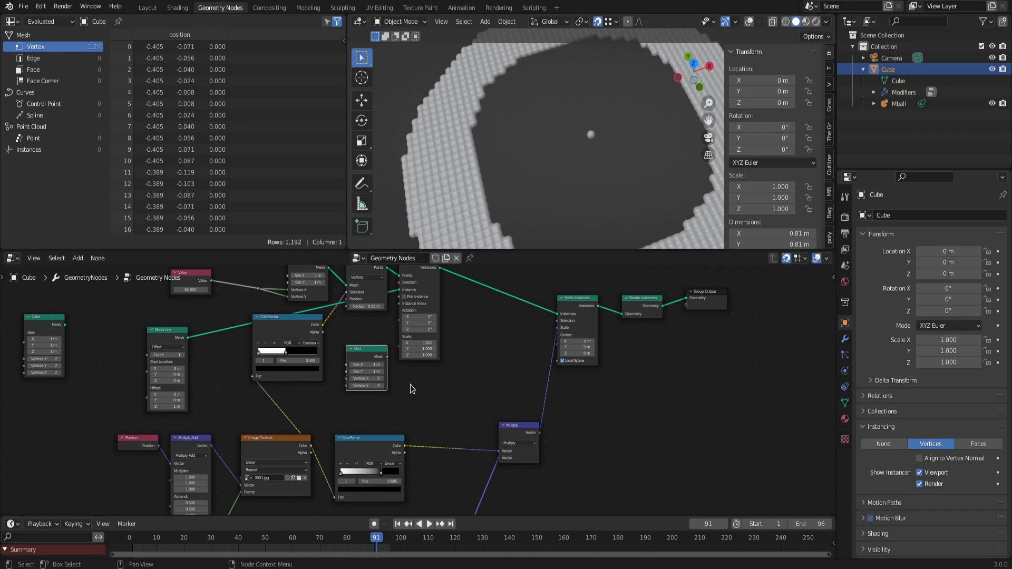
click(351, 386)
drag(388, 357, 399, 290)
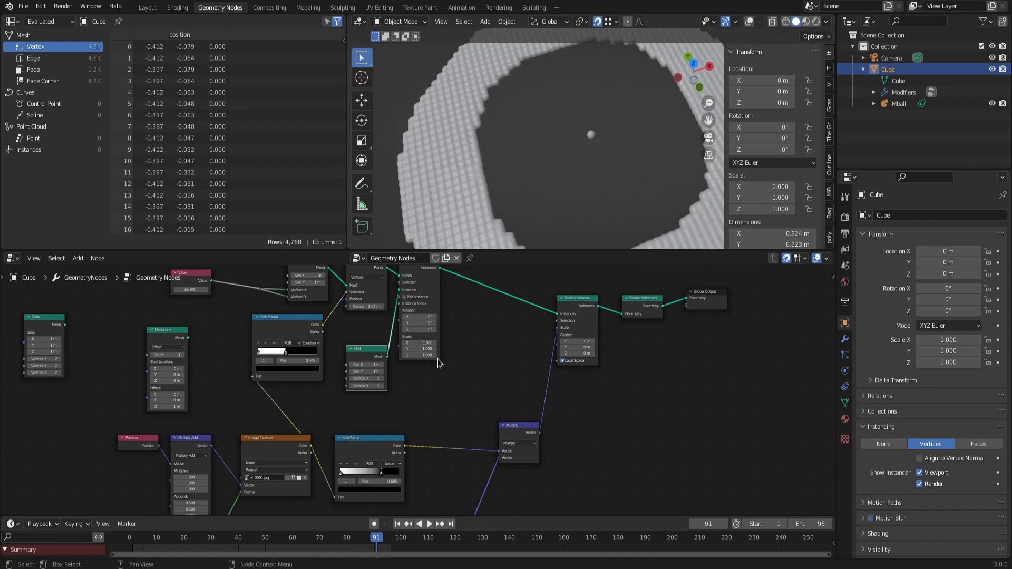
Switch the cube's instancing to Faces with Scale by Face Size enabled, and hide the instancer in viewport and render
click(987, 446)
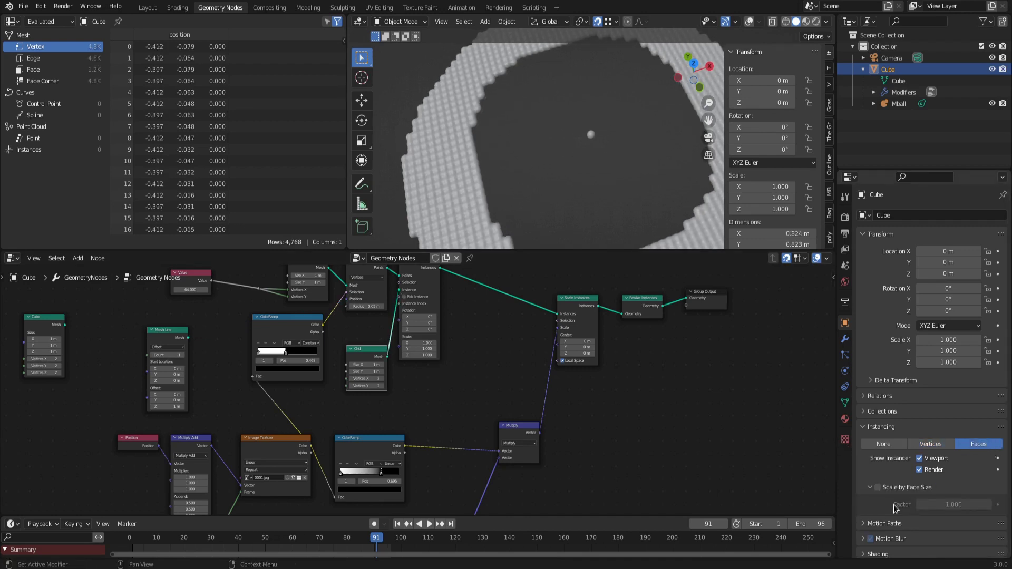
click(877, 488)
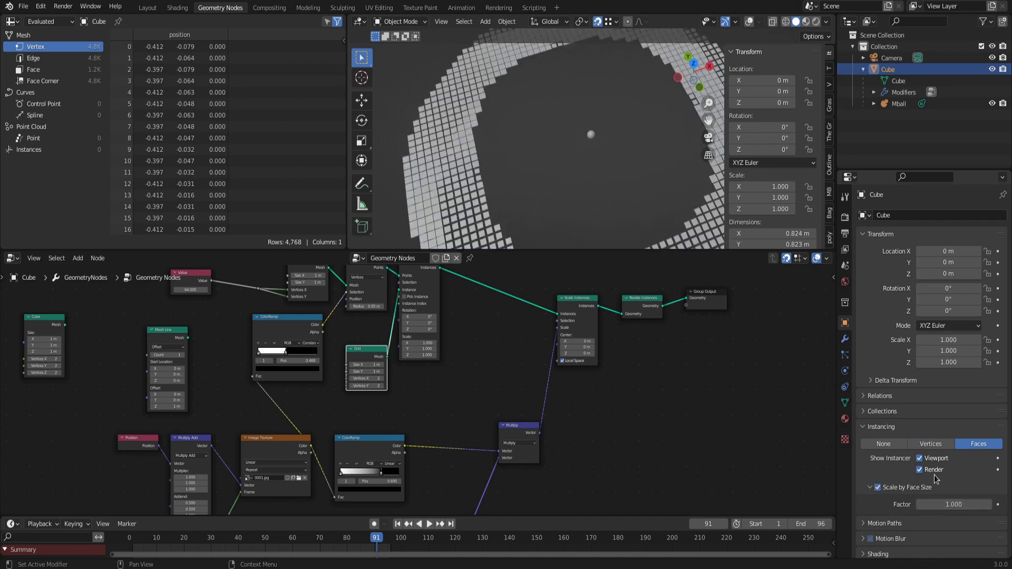
drag(920, 459, 921, 473)
Set the Value node feeding the X and Y of Combine XYZ to 1
middle_drag(529, 460, 539, 323)
drag(334, 420, 423, 421)
click(331, 421)
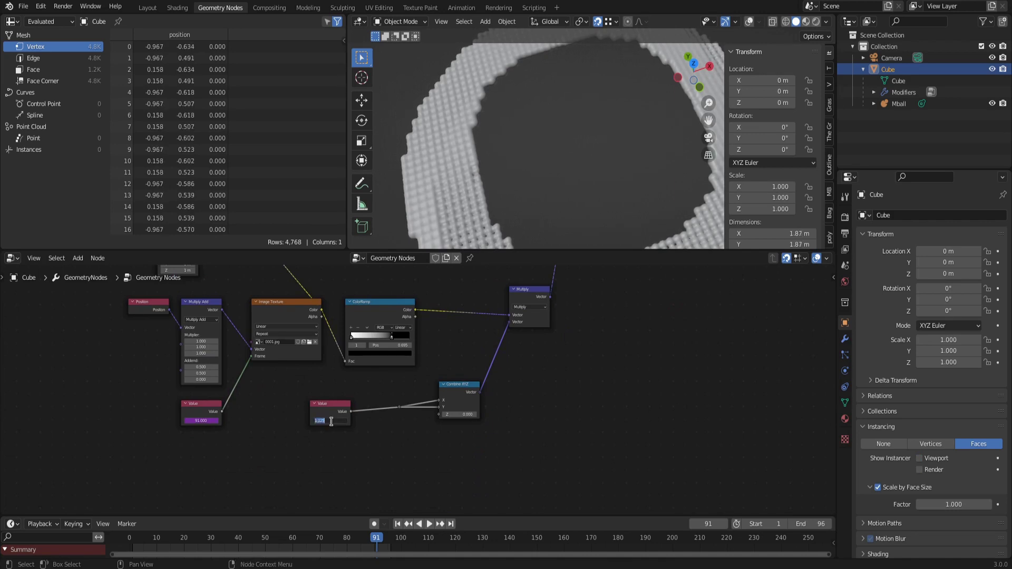
text(1)
key(Return)
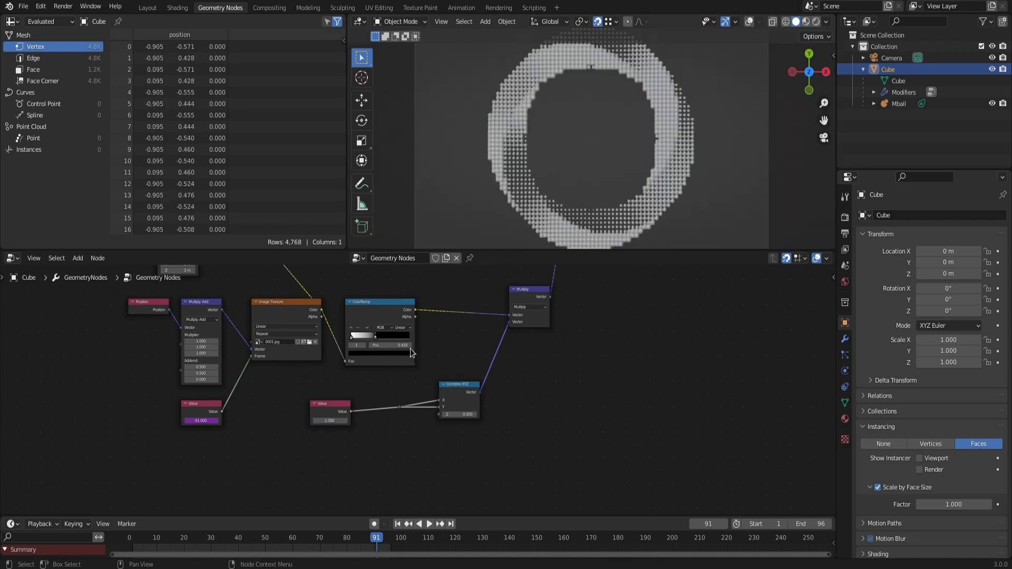
Shift the black stop of the ColorRamp that drives instance scale to about 0.32, save the file and play the animation
drag(374, 337, 367, 346)
scroll(580, 203, down, 1)
key(ctrl+s)
key(space)
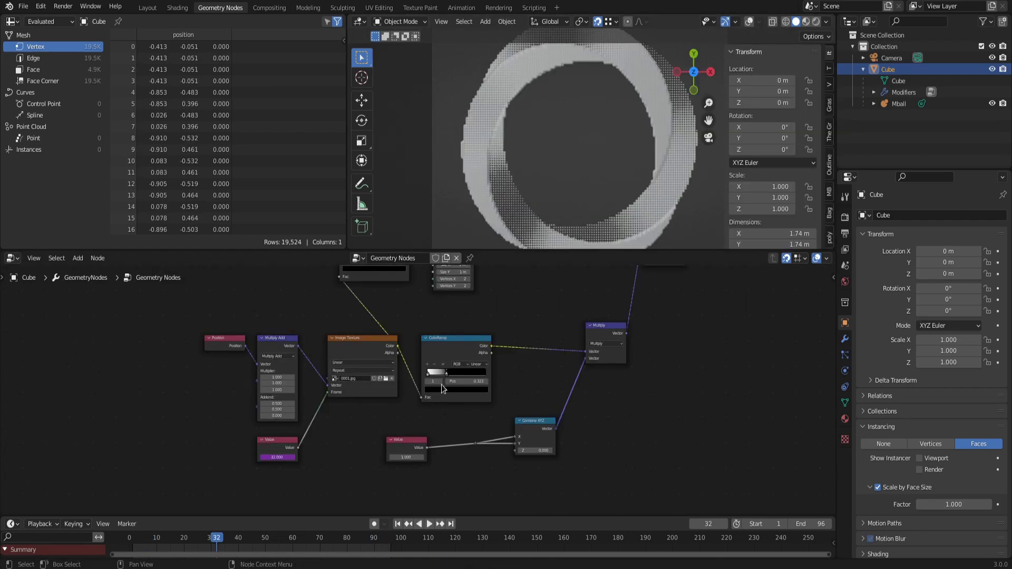
Insert a Set Position node between the point Grid and Mesh to Points
middle_drag(215, 289, 295, 419)
key(shift+a)
mouse_move(311, 372)
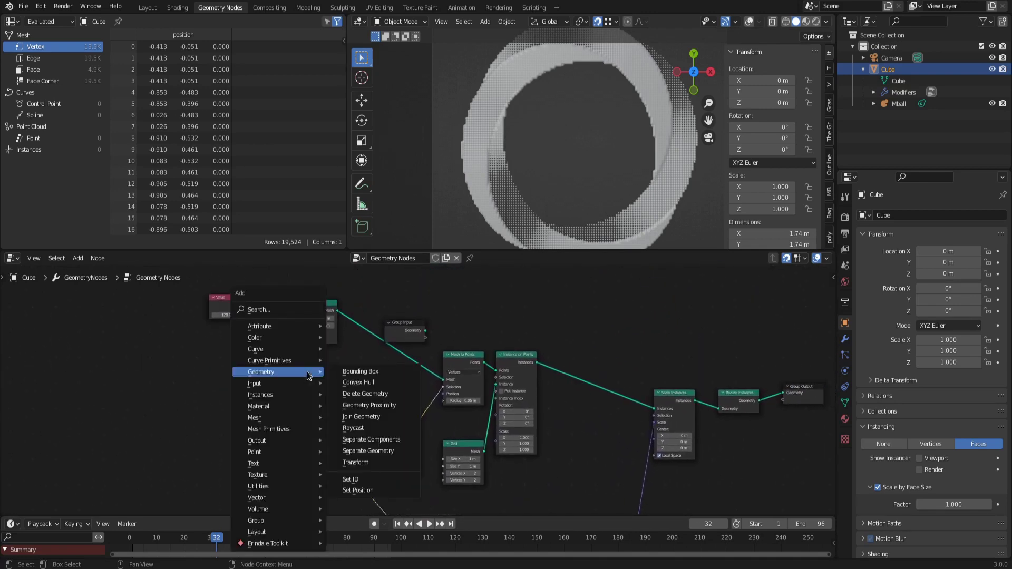
click(385, 484)
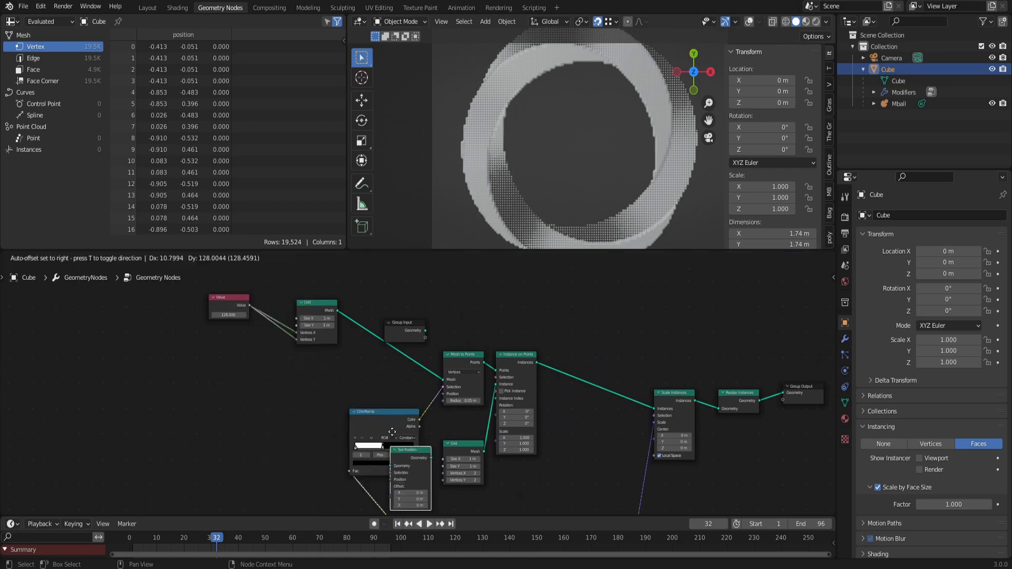
click(349, 330)
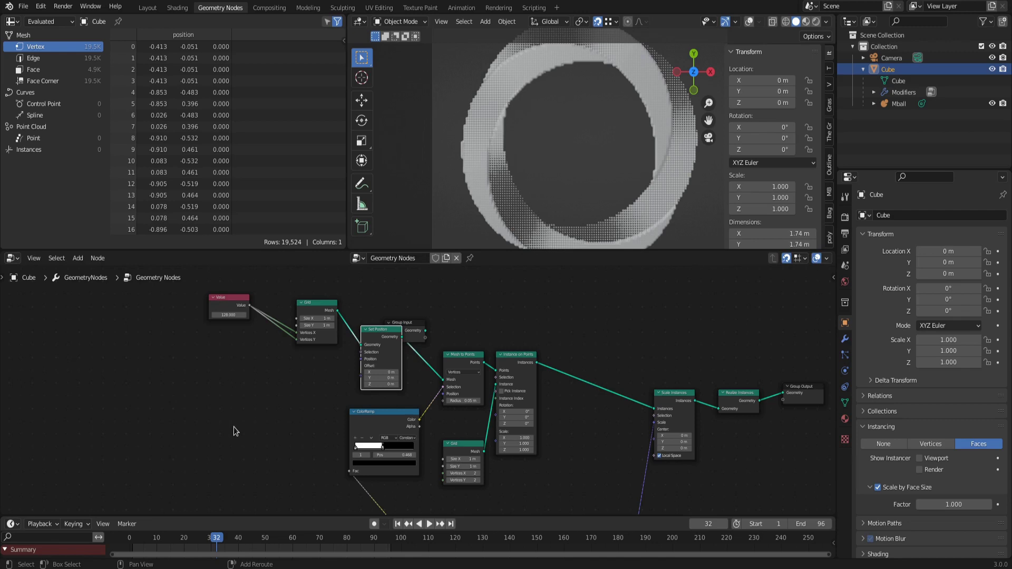
Add a Combine XYZ node in the free space below the point Grid and Set Position nodes
key(shift+a)
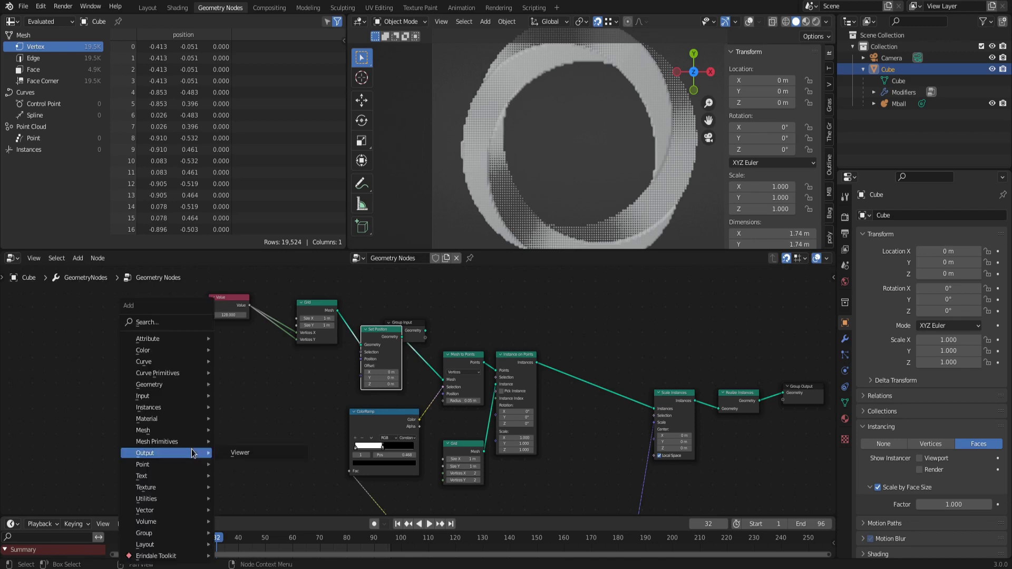
mouse_move(173, 513)
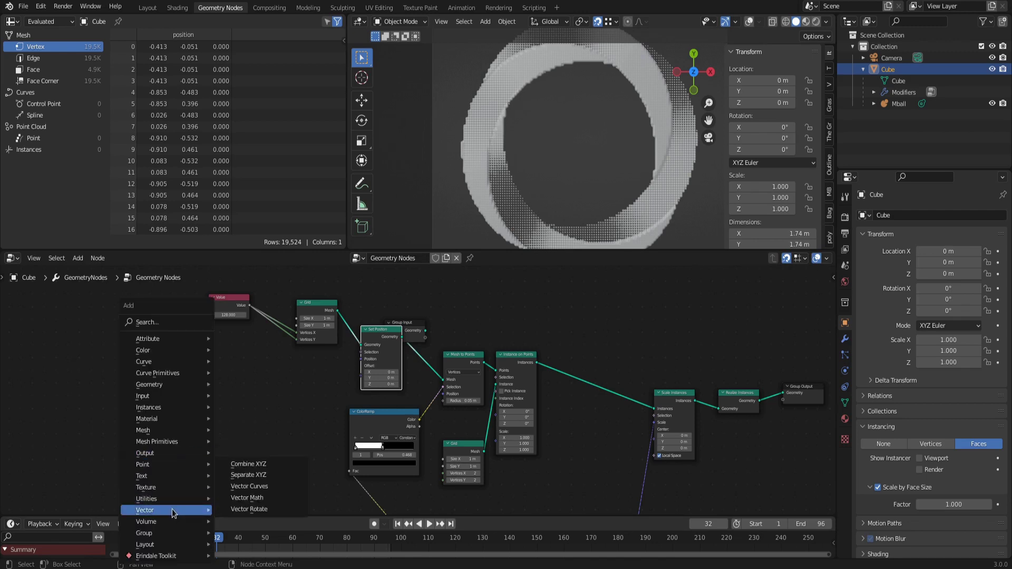
click(246, 463)
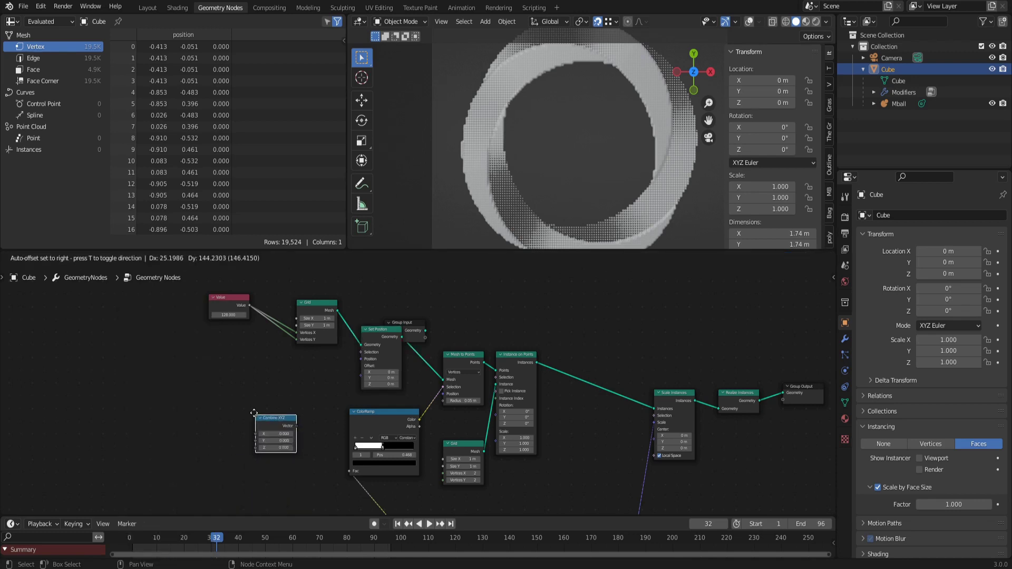
click(255, 397)
Add a Random Value node, duplicate it twice, and connect the three values to the X, Y and Z of the new Combine XYZ
key(shift+a)
mouse_move(169, 424)
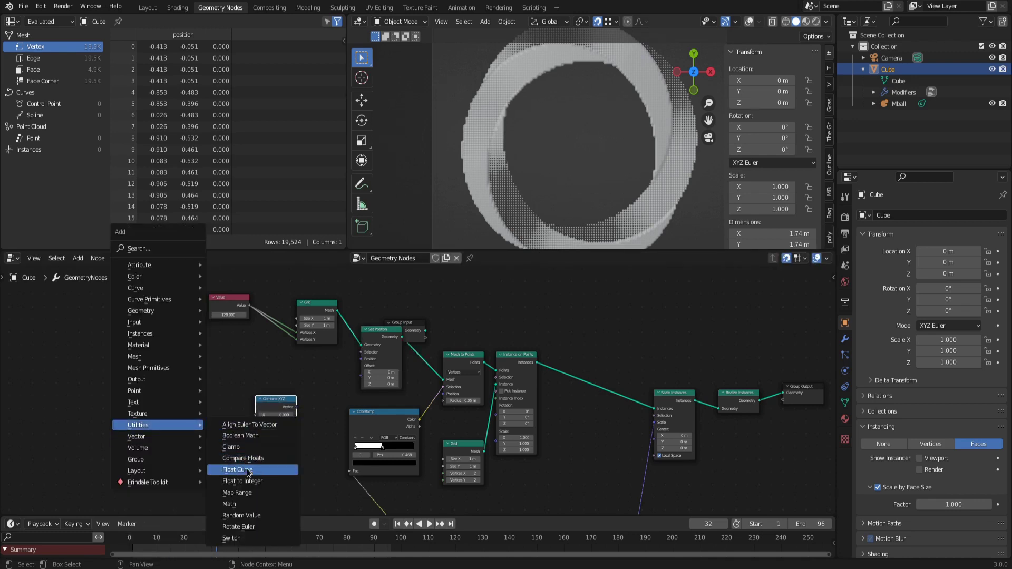
click(254, 516)
click(158, 351)
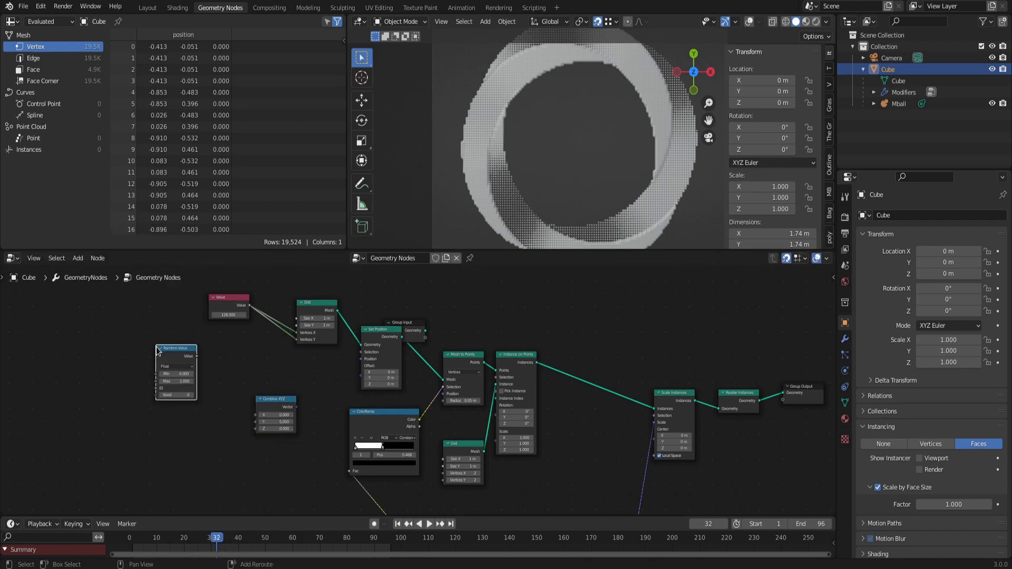
key(shift+d)
click(164, 428)
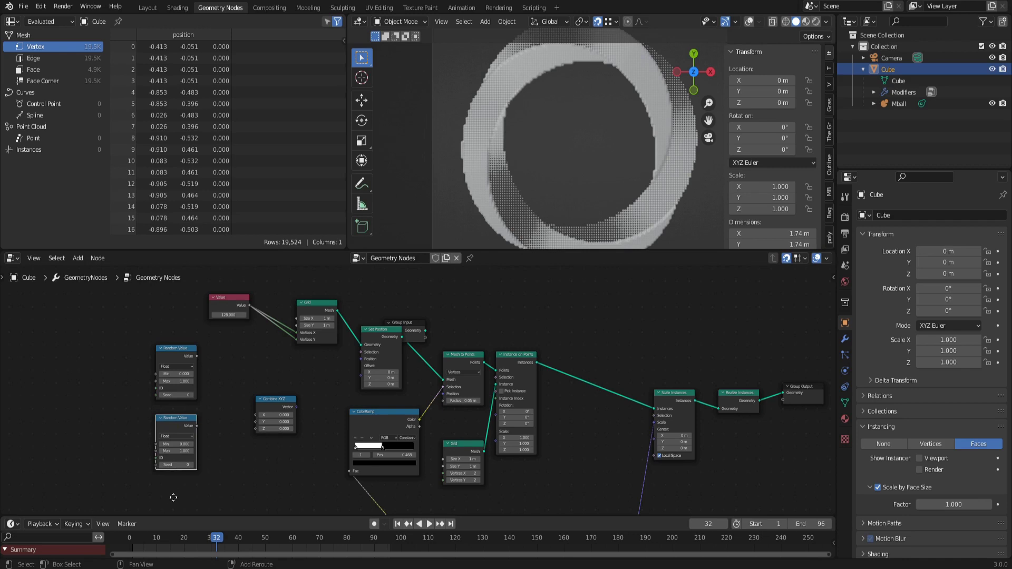
key(shift+d)
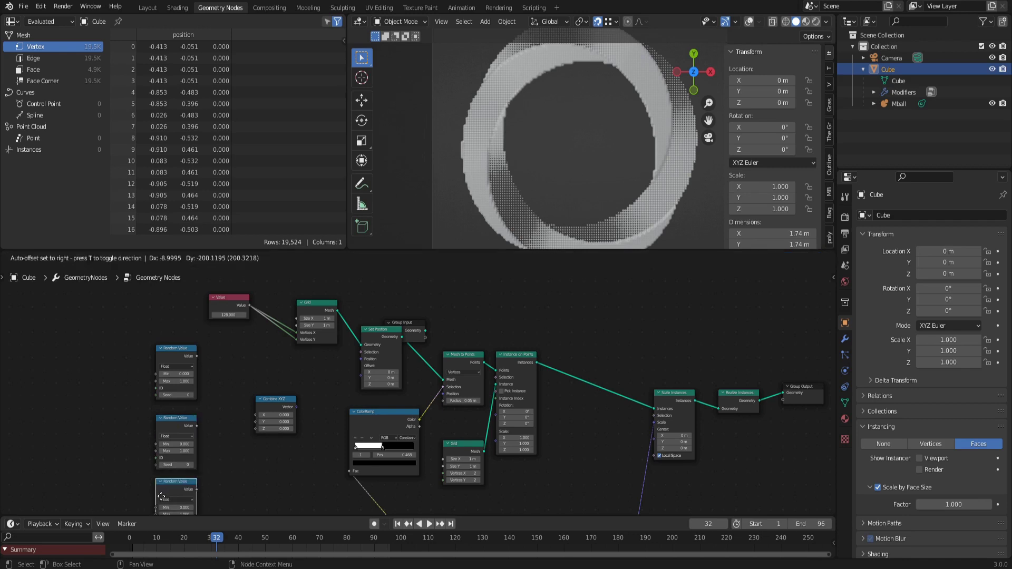
click(157, 495)
drag(191, 422, 250, 355)
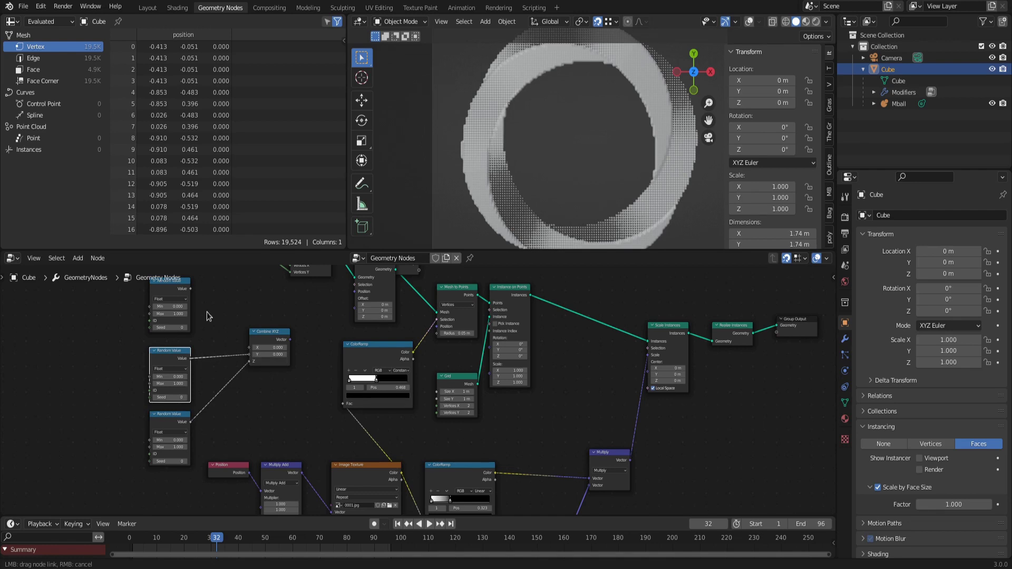
drag(191, 291, 254, 351)
Set the minimum and maximum of the Random Value node feeding X to a small range around zero
scroll(259, 363, up, 1)
click(174, 322)
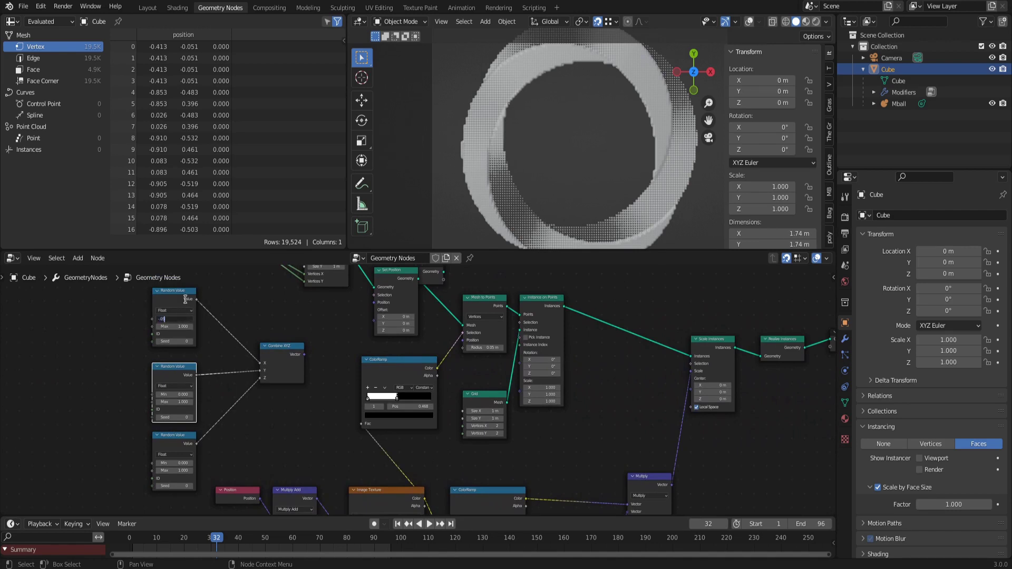
key(Tab)
text(.0)
key(Return)
Replace the middle Random Value node with a duplicate of the X one, using seed 1, and connect it to Y
key(x)
click(180, 299)
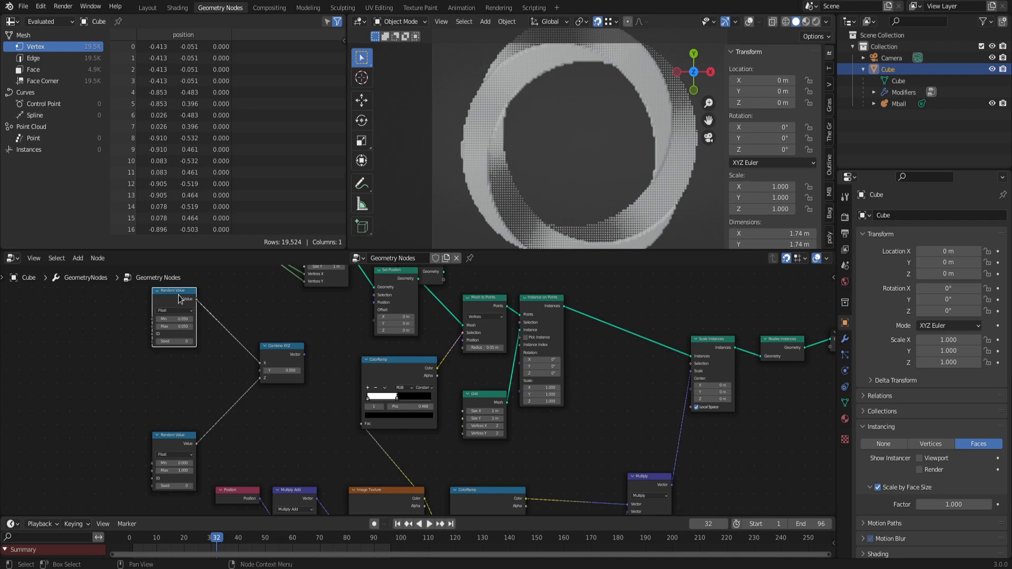
key(shift+d)
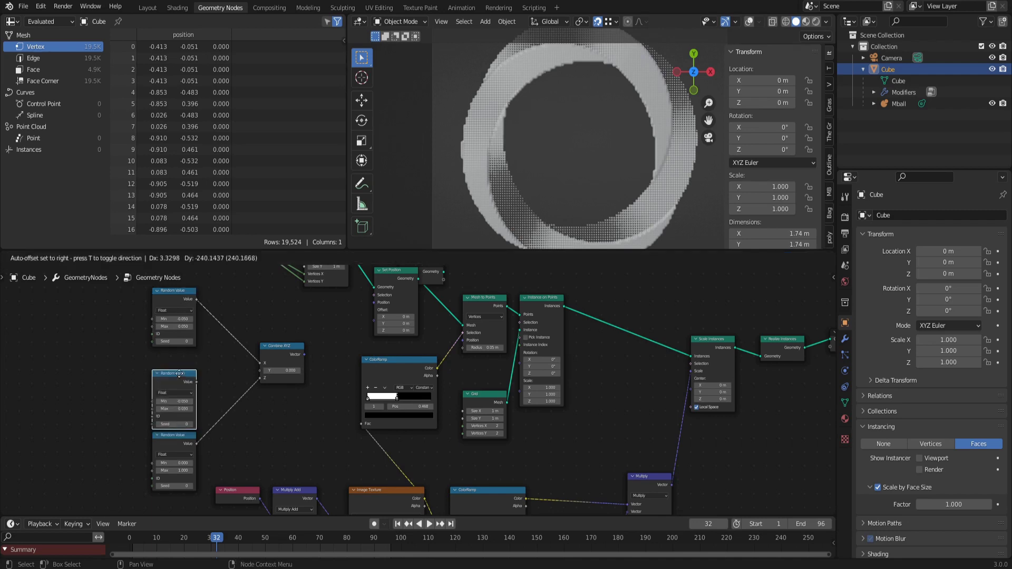
click(181, 372)
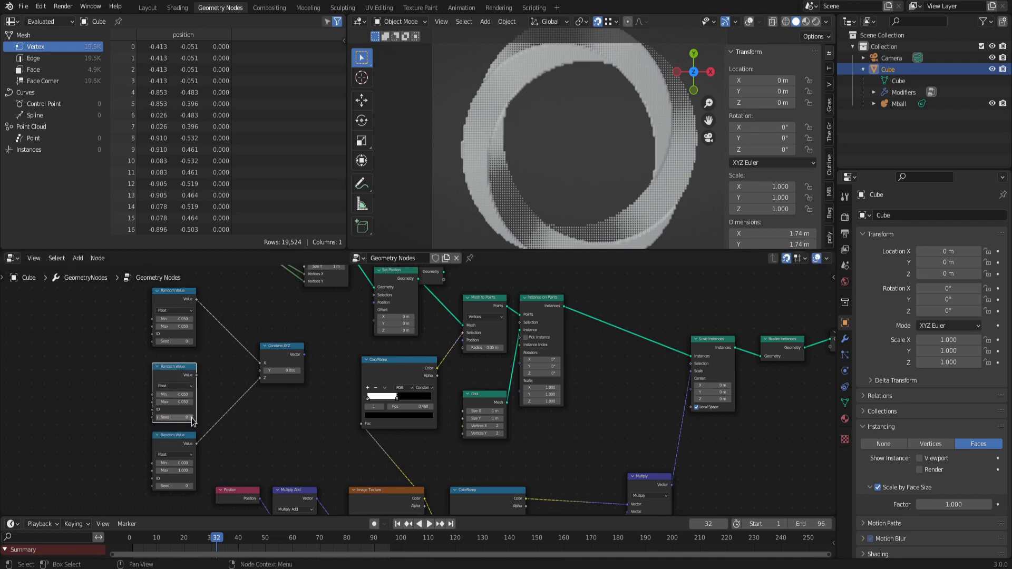
drag(197, 375, 265, 373)
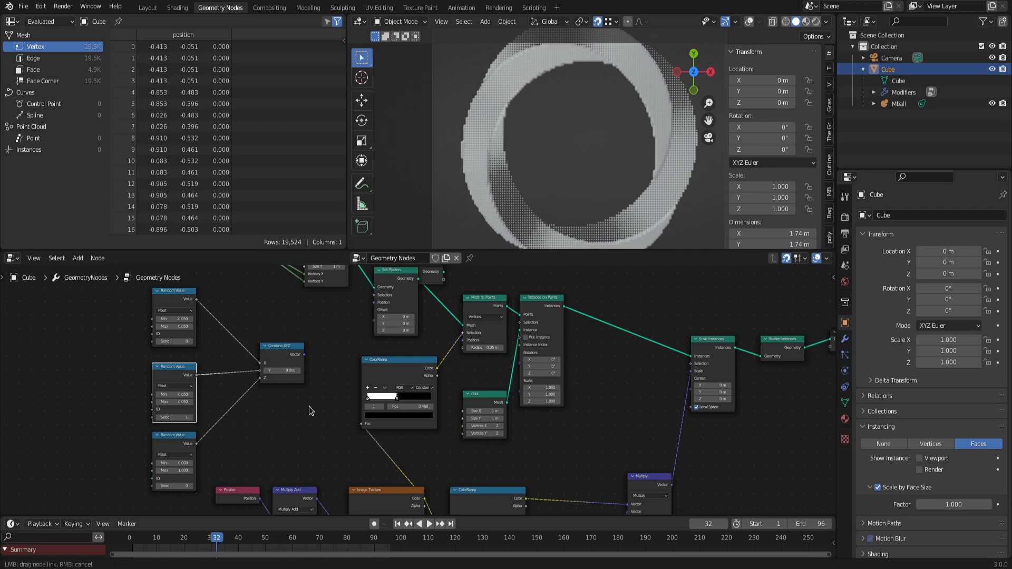
Set the maximum of the Random Value node feeding Z to 0.1
click(173, 464)
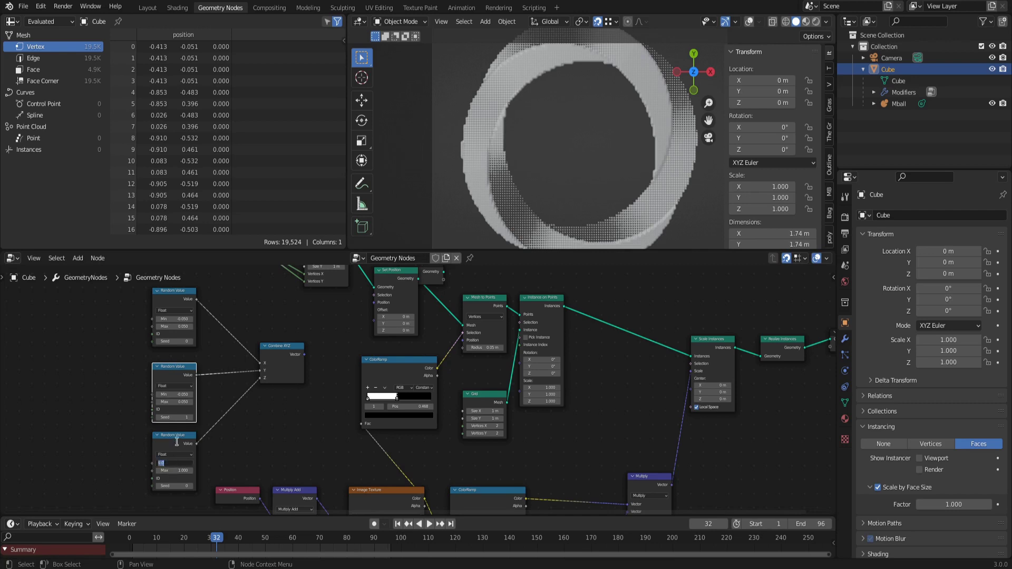
key(Tab)
text(0.1)
key(Return)
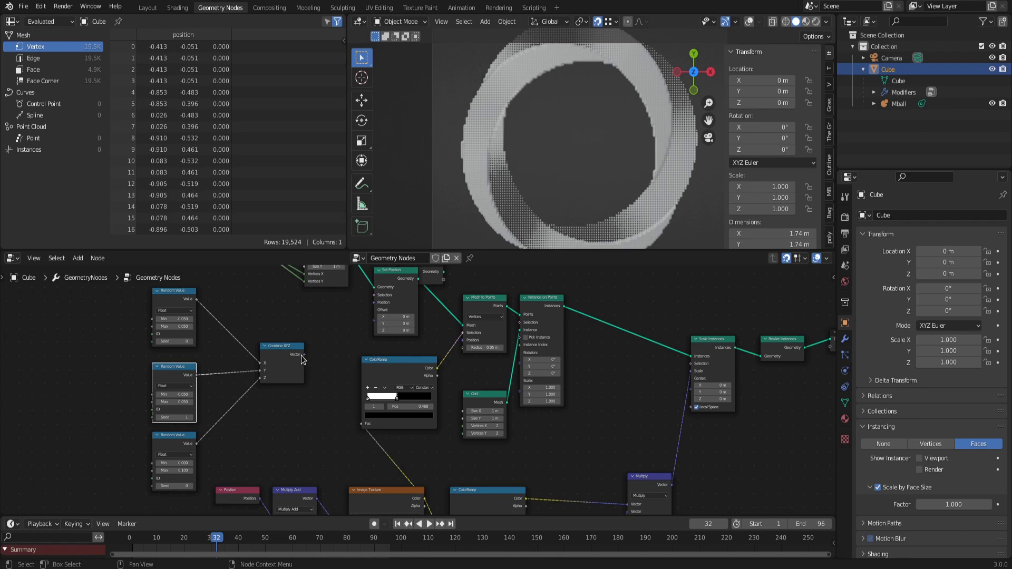
Connect the new Combine XYZ vector to the Offset of Set Position and play the animation through the camera
drag(305, 355, 374, 324)
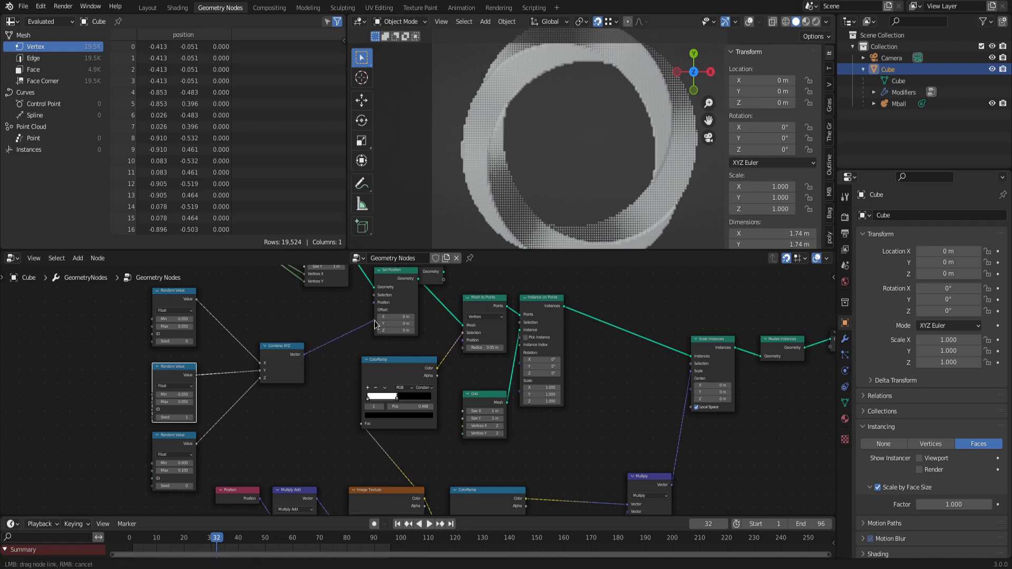
drag(355, 377, 373, 340)
key(KP_0)
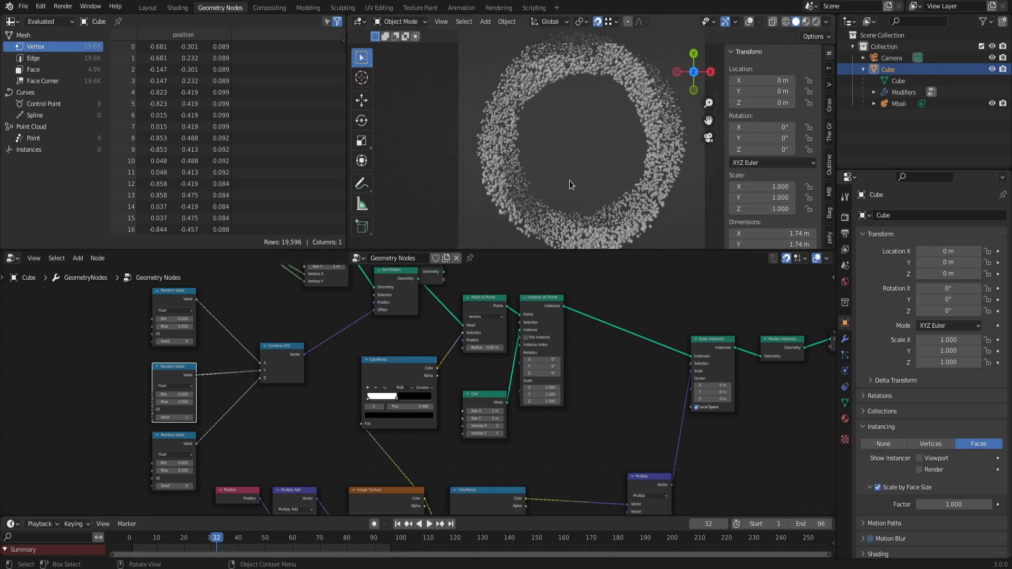
key(space)
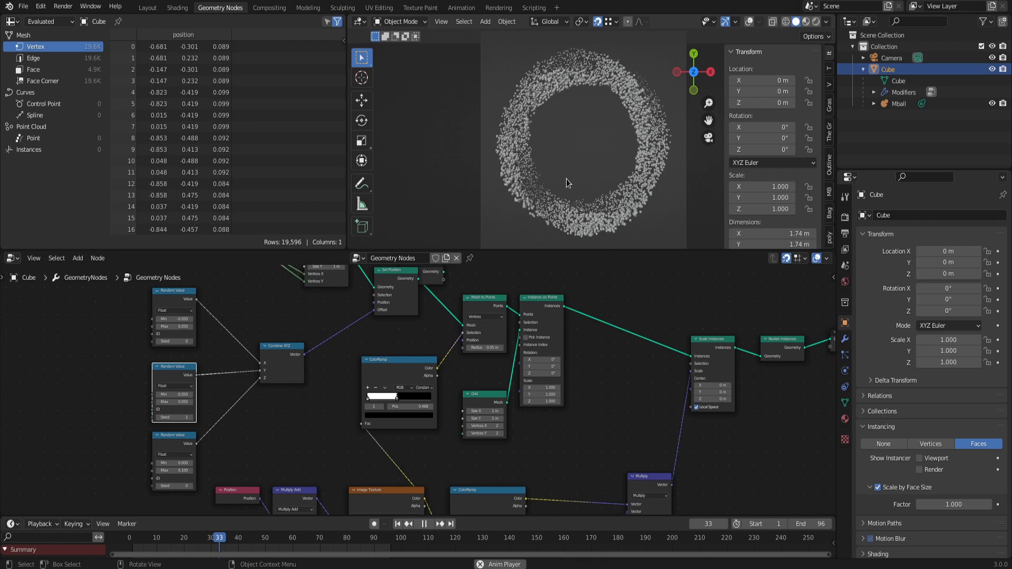
Select the metaball, stop playback and scale it up freehand by about 1.5 times
click(640, 179)
key(space)
key(s)
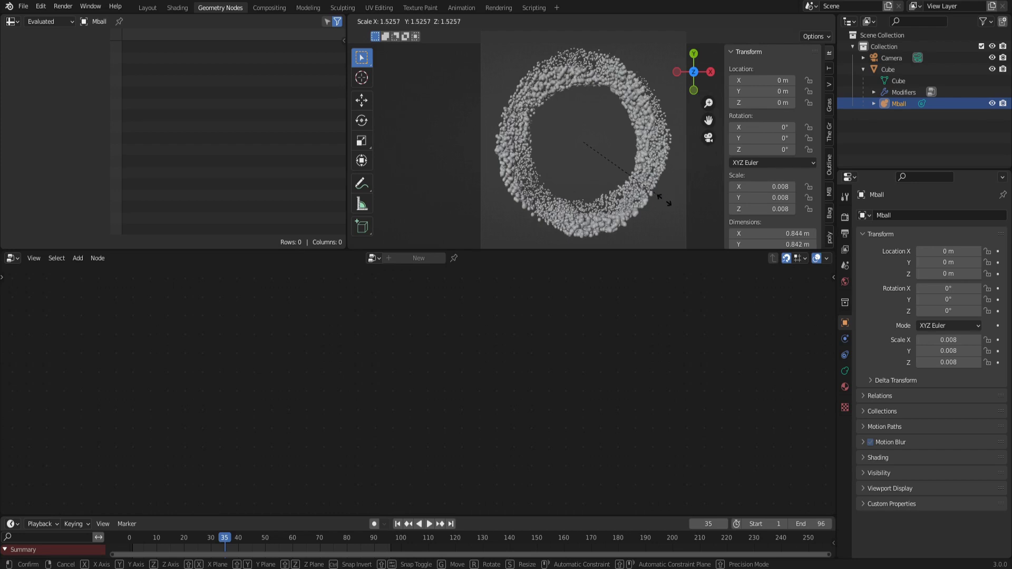
click(669, 205)
In the Layout workspace, try a roughness of about 0.84 on the metaball's Principled BSDF and bring it back down to 0.155
click(150, 9)
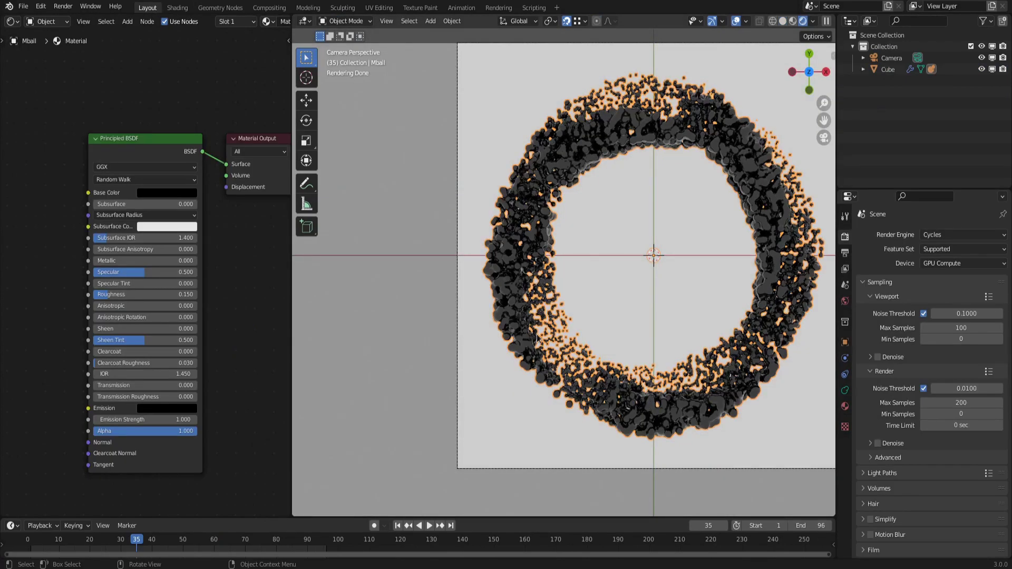
scroll(13, 272, up, 1)
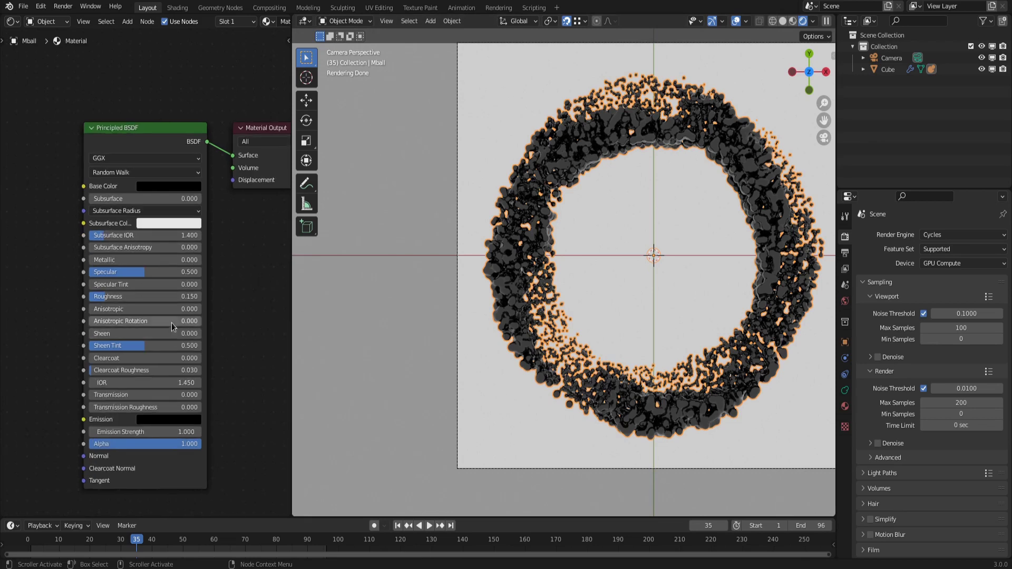
drag(111, 298, 182, 298)
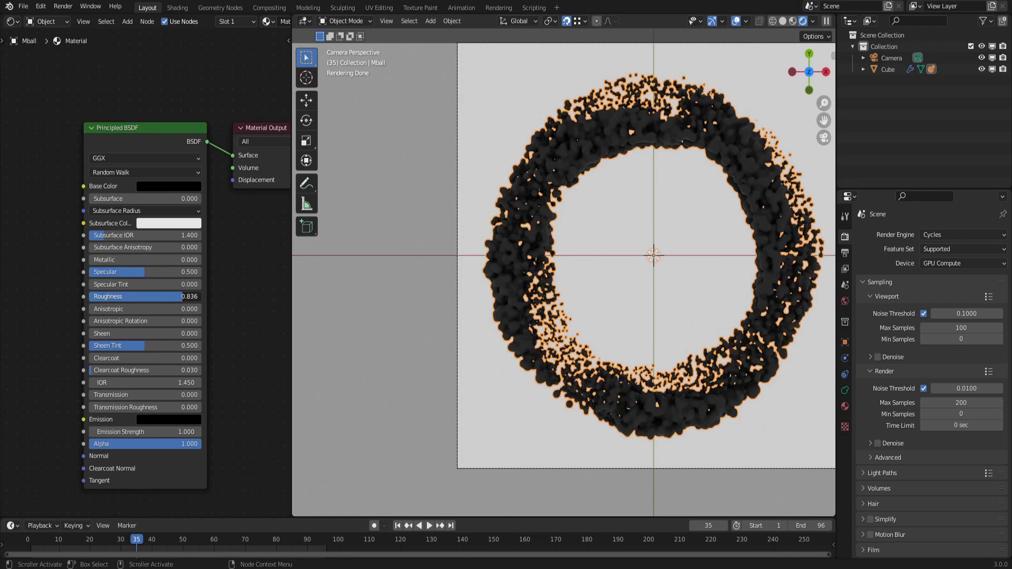
drag(182, 298, 107, 298)
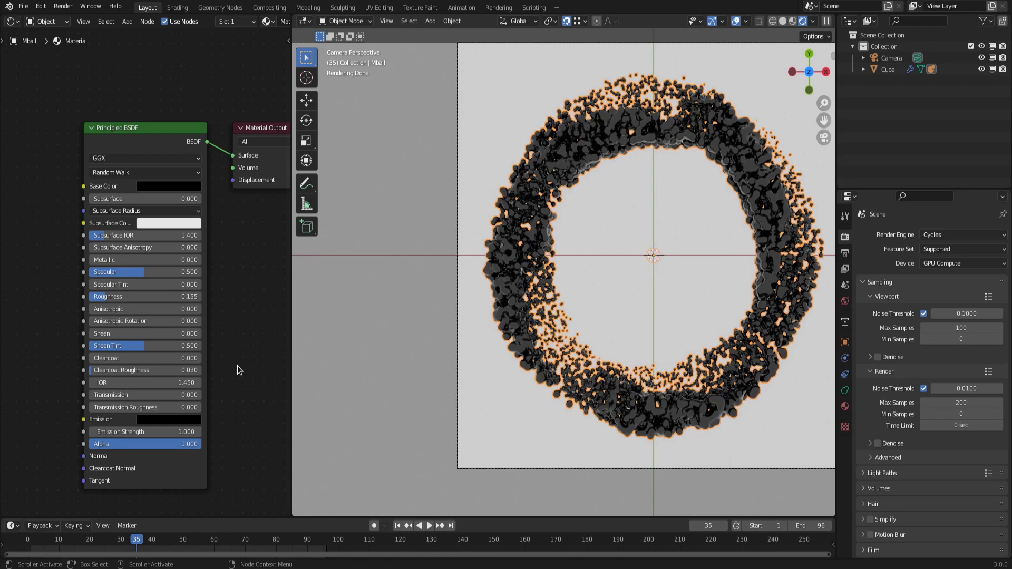
Switch the shader editor to the World nodes and change the Background color to light cyan
click(46, 24)
click(49, 52)
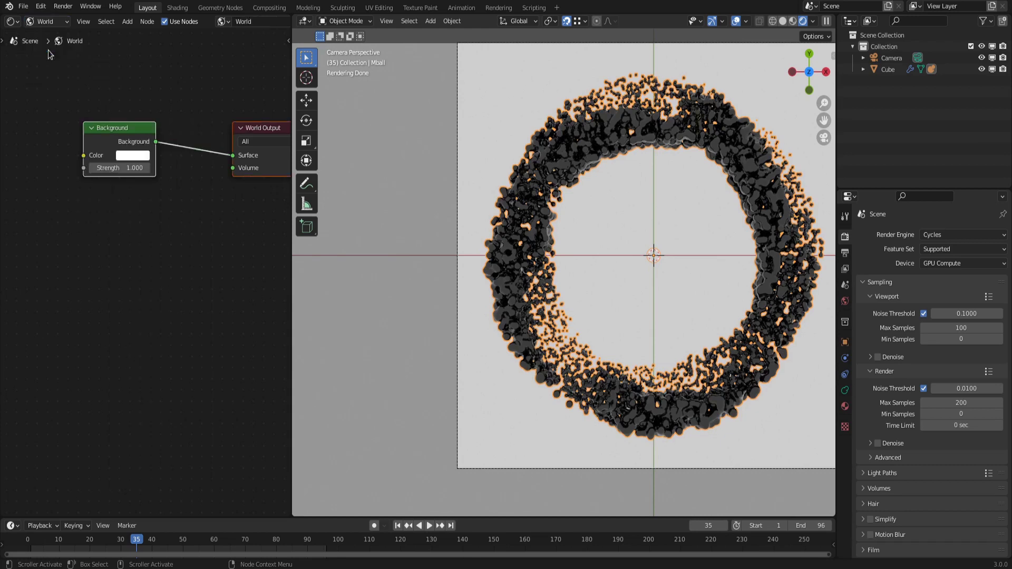
click(136, 158)
click(161, 204)
mouse_move(162, 203)
mouse_down()
mouse_move(164, 169)
mouse_move(143, 177)
mouse_move(163, 173)
mouse_move(163, 184)
mouse_up()
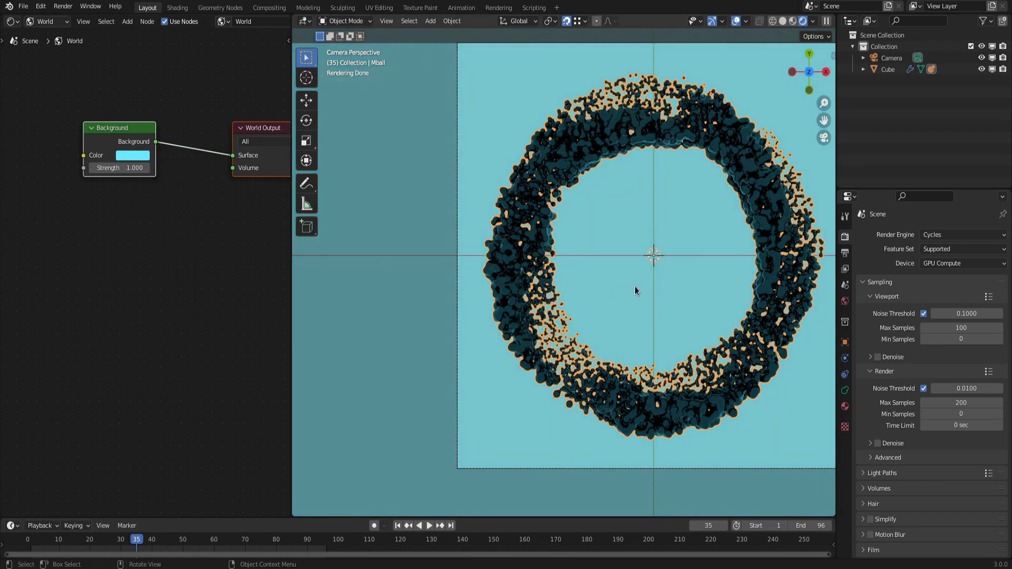
Add a mesh plane as a backdrop behind the ring, filling the camera frame
scroll(634, 286, down, 1)
shift+middle_drag(655, 279, 607, 273)
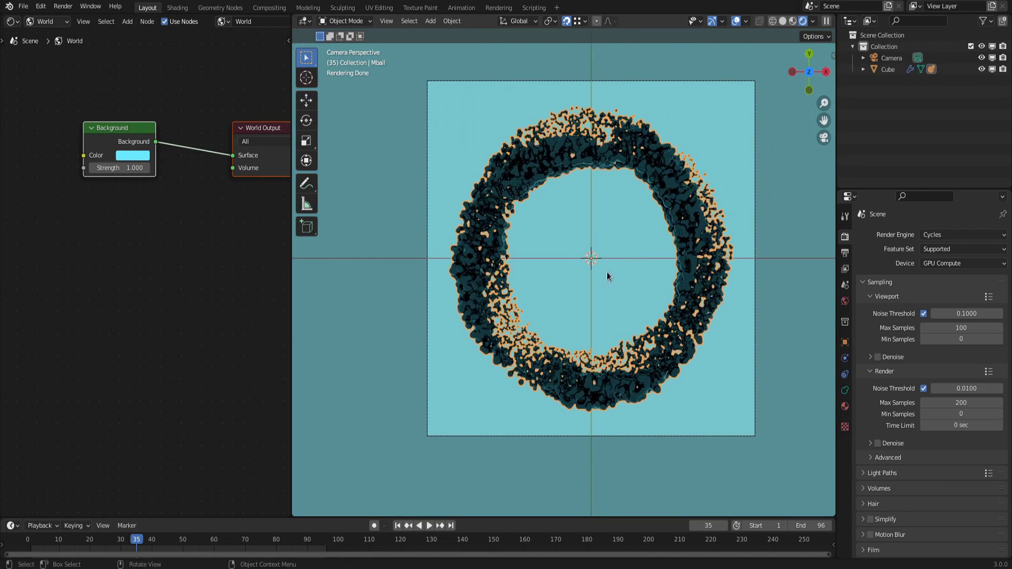
key(shift+a)
mouse_move(606, 271)
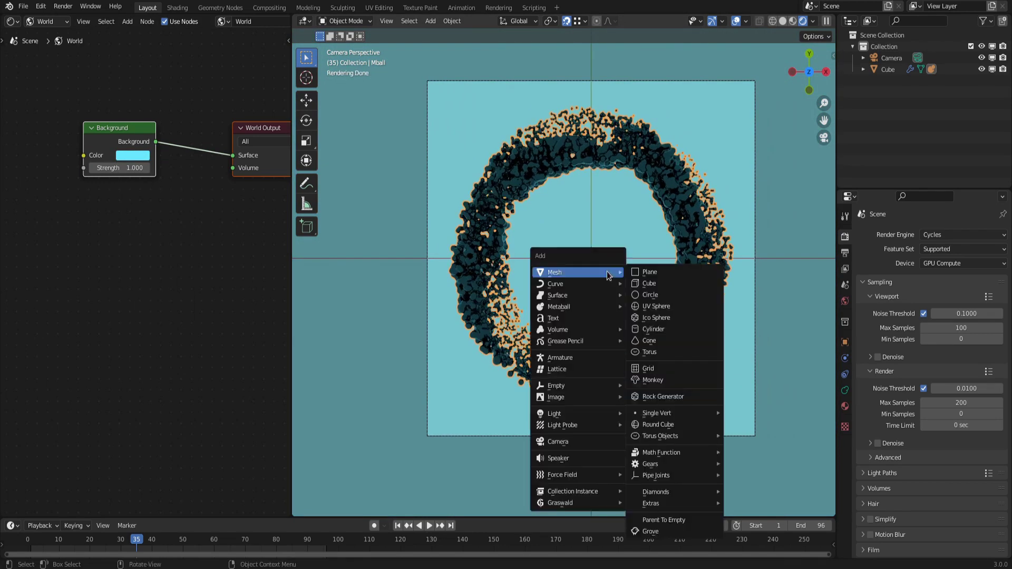
click(661, 273)
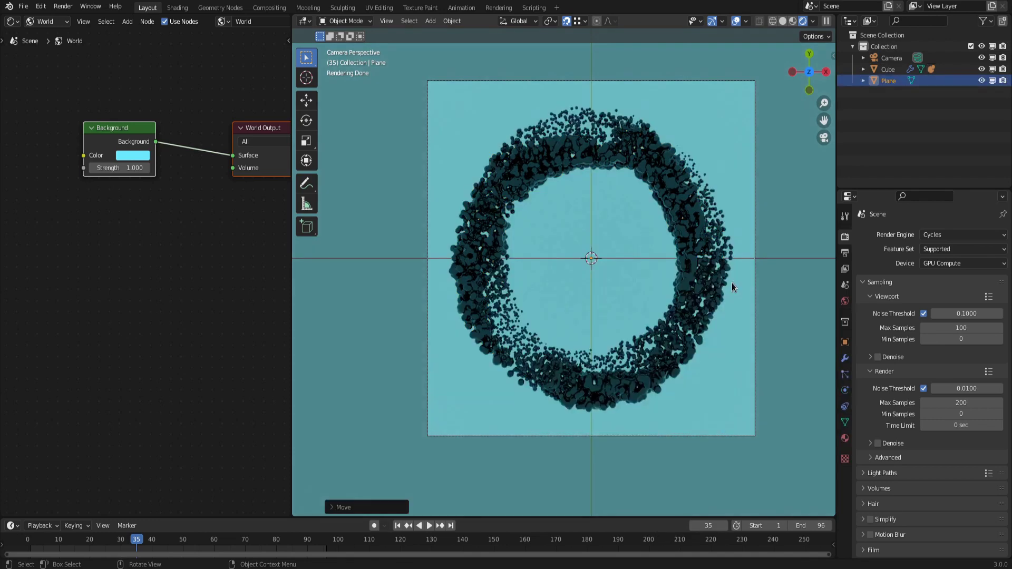
Give the plane a new material and replace its Principled BSDF with an Emission shader at strength 5.3
click(845, 438)
click(908, 284)
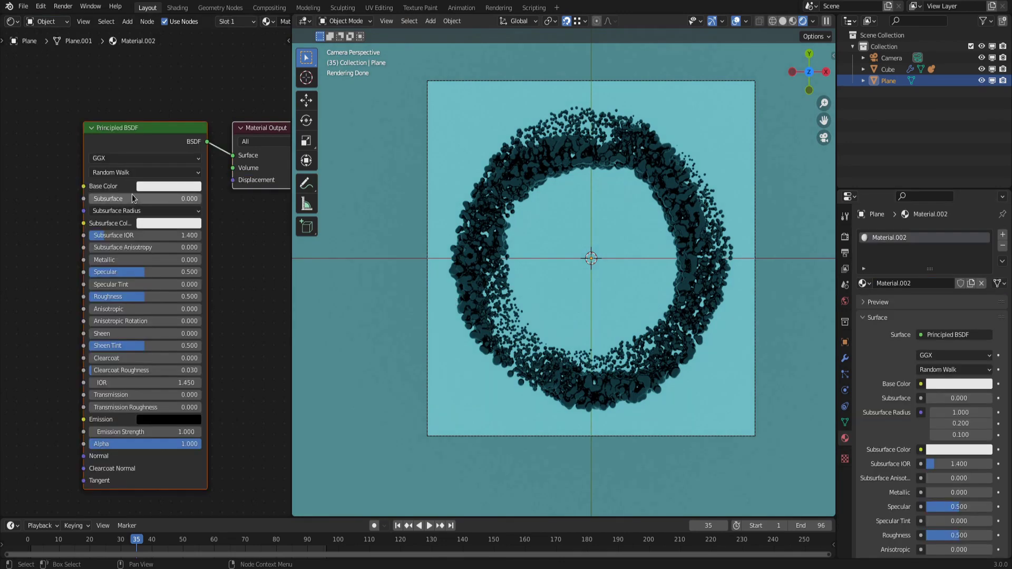
click(110, 132)
key(shift+s)
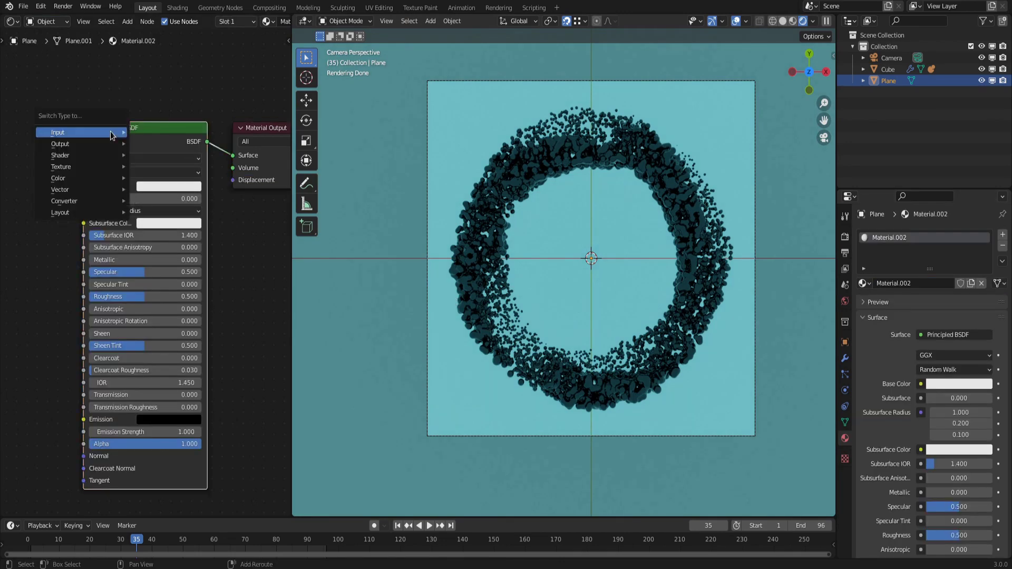
mouse_move(79, 155)
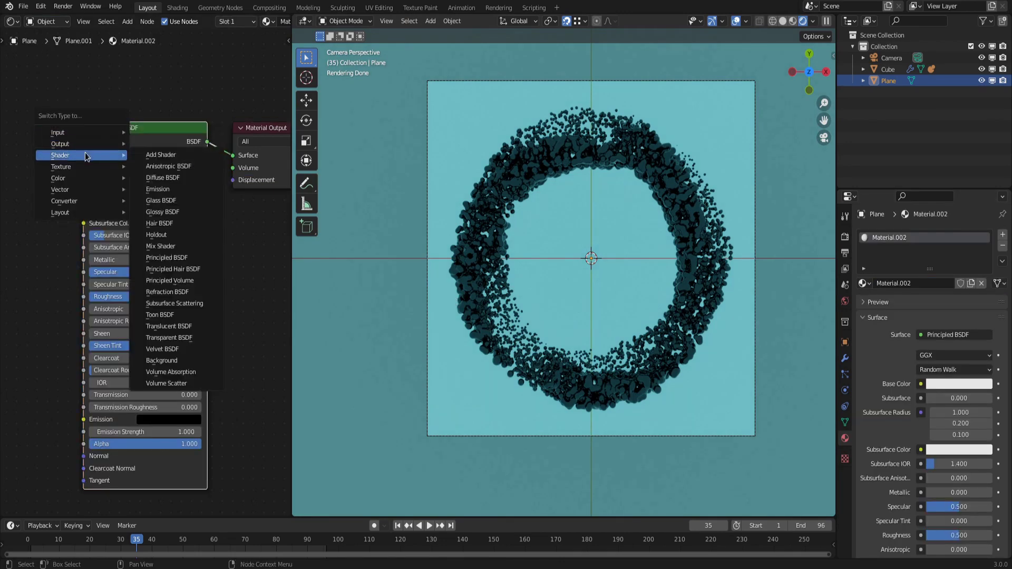
click(157, 189)
drag(126, 166, 195, 167)
drag(120, 168, 122, 168)
Return the shader editor to the World nodes and change the Background color to purple
click(46, 22)
click(47, 47)
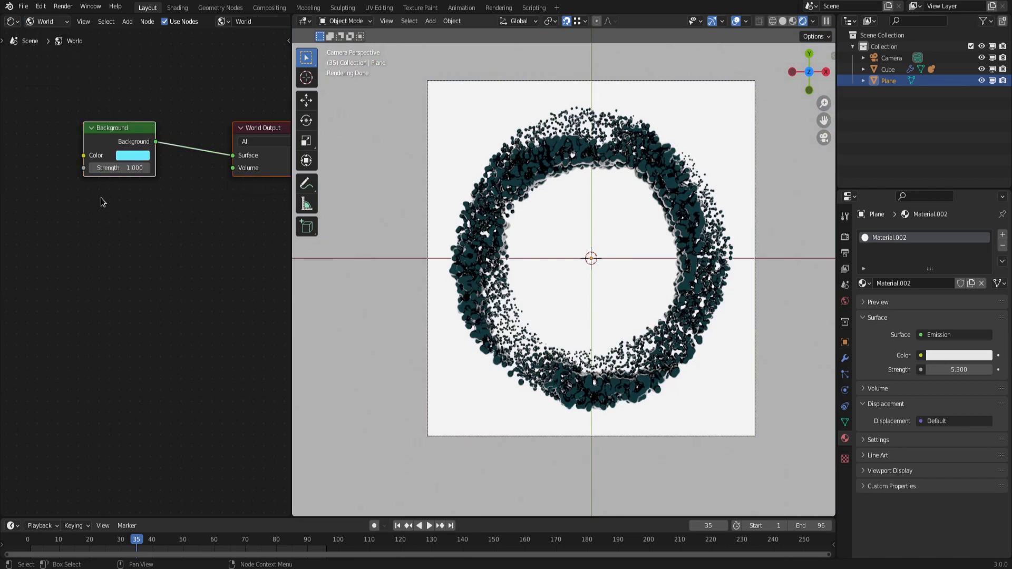
click(132, 155)
click(188, 195)
drag(187, 196, 184, 205)
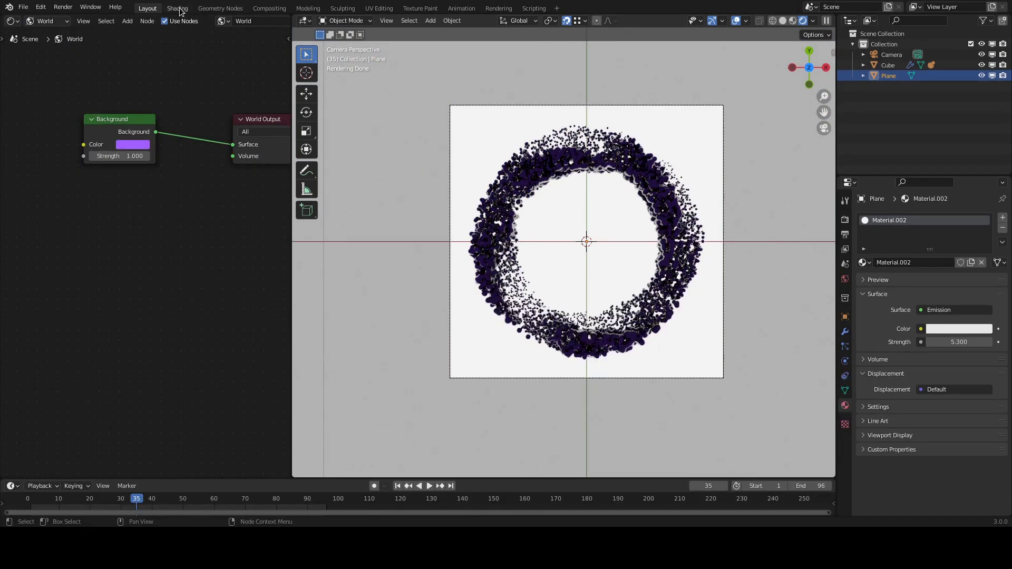
In the Compositing workspace, move the Glare and Lens Distortion nodes closer together between Render Layers and Viewer
click(269, 10)
scroll(356, 270, down, 2)
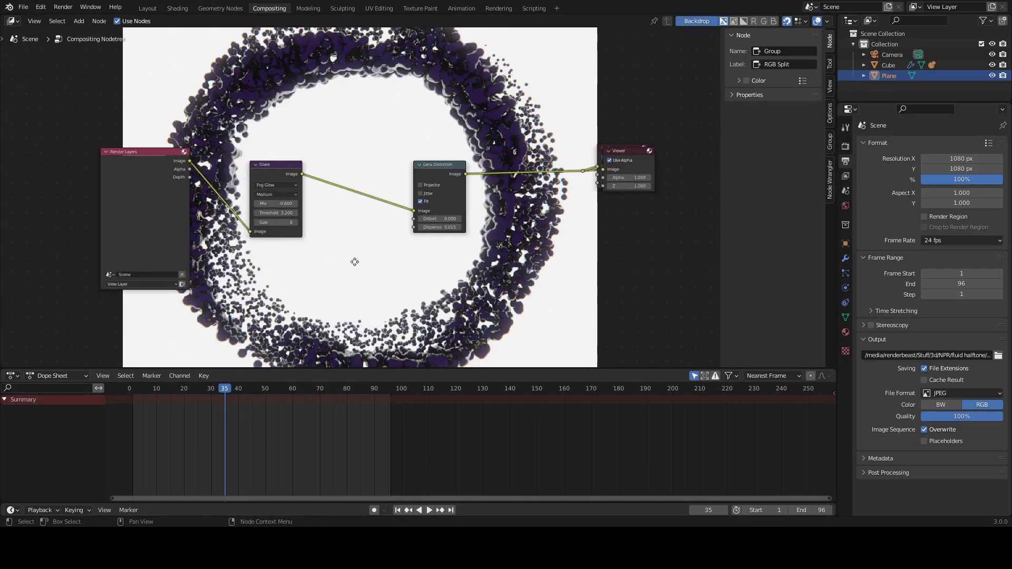
drag(272, 170, 288, 162)
drag(433, 166, 389, 159)
scroll(452, 237, up, 1)
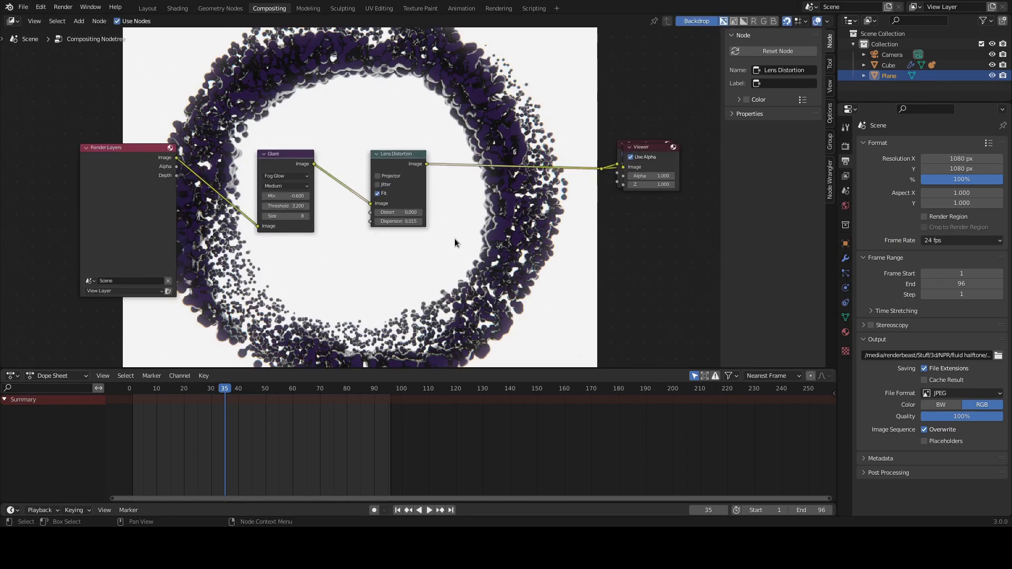
Temporarily mute the Glare node and the Lens Distortion node to compare their effects, re-enabling both
click(283, 160)
key(m)
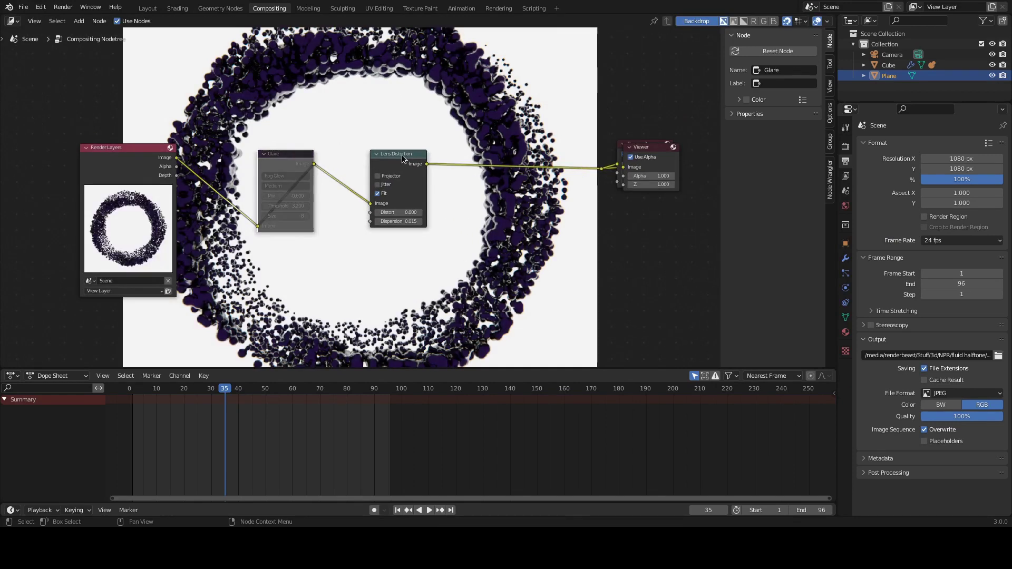
click(401, 158)
key(m)
key(m)
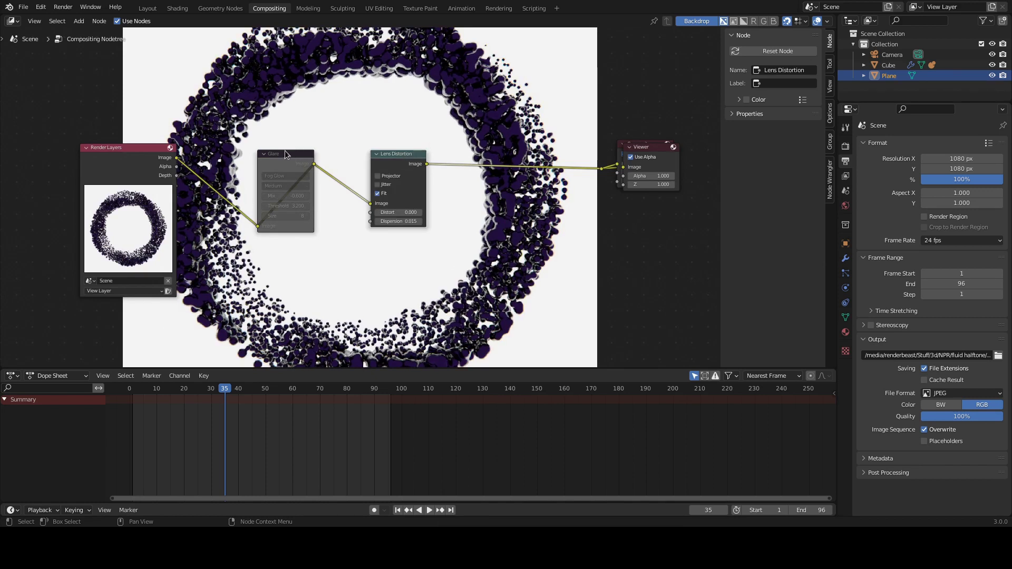
click(282, 162)
key(m)
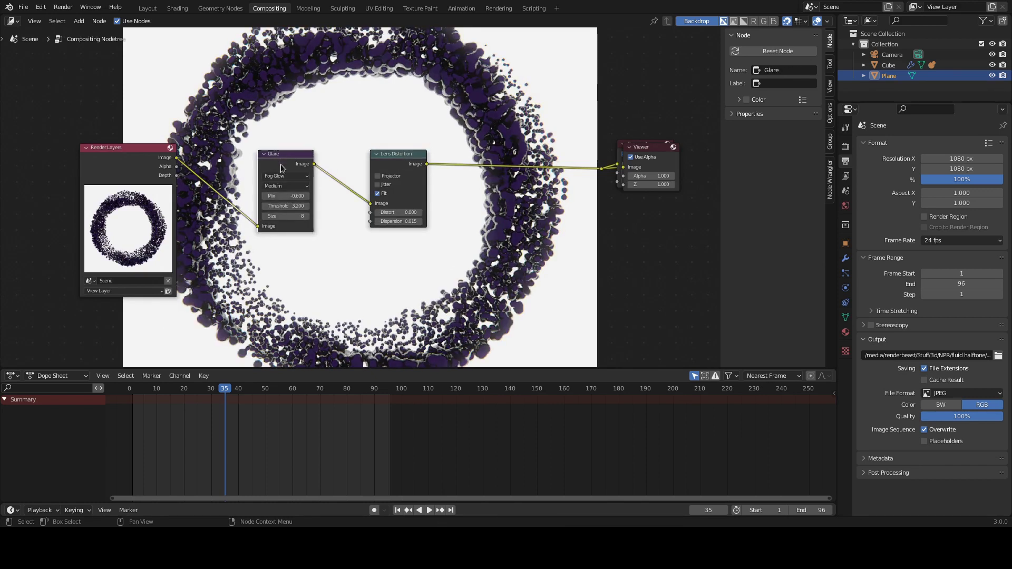
Try a Mix value of 0 on the Glare node and undo the change
click(285, 195)
text(0)
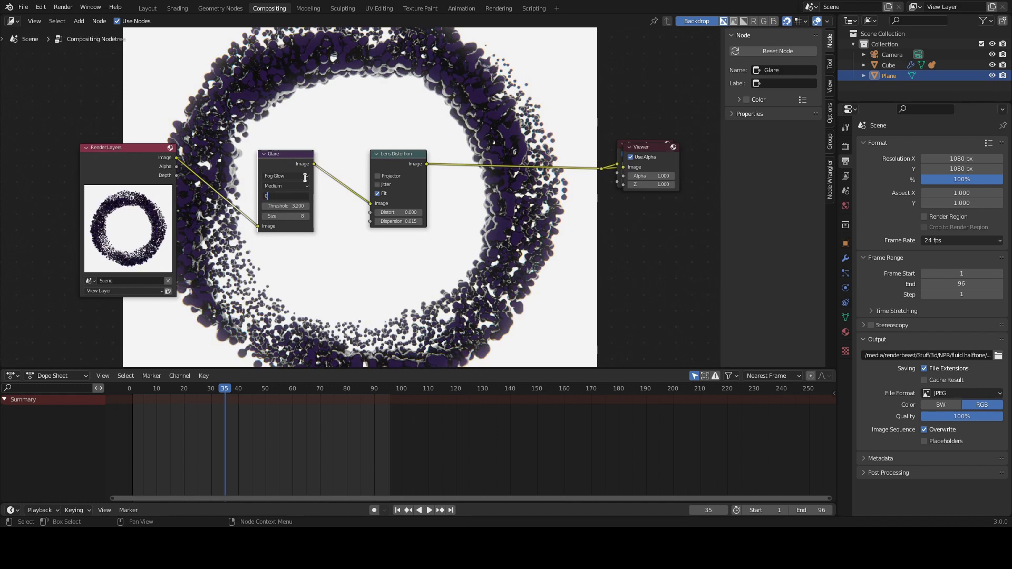
key(Return)
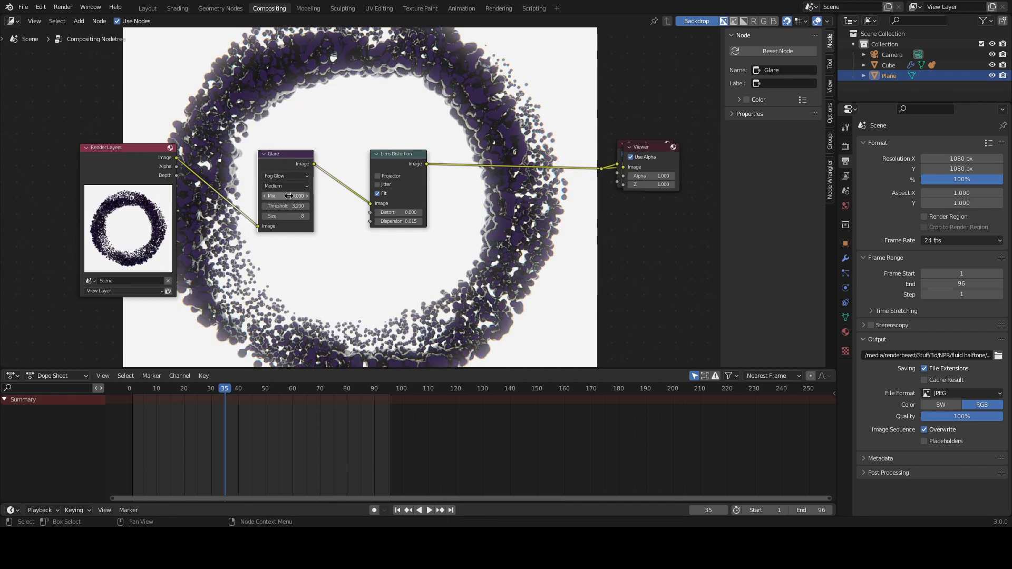
key(ctrl+z)
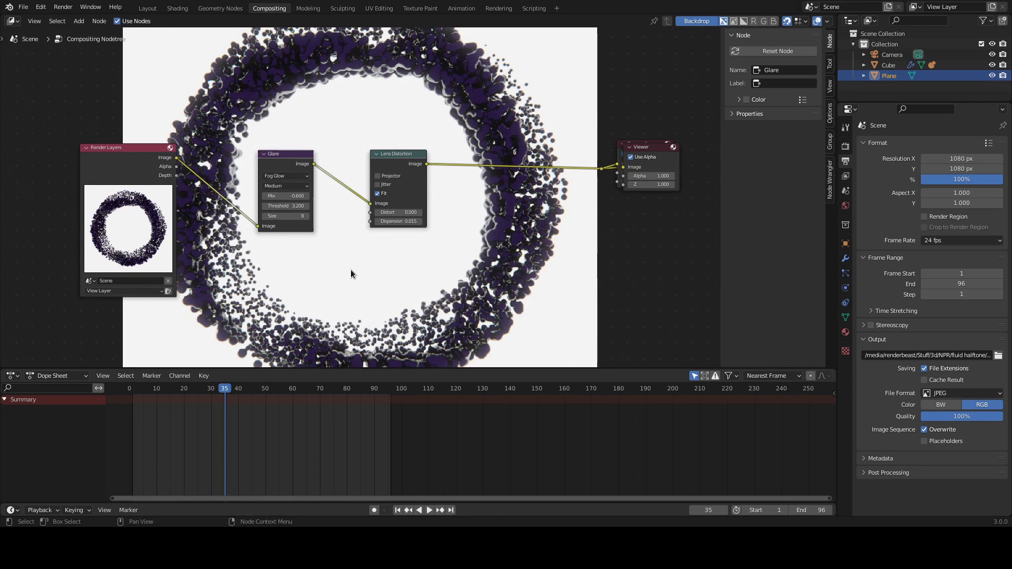